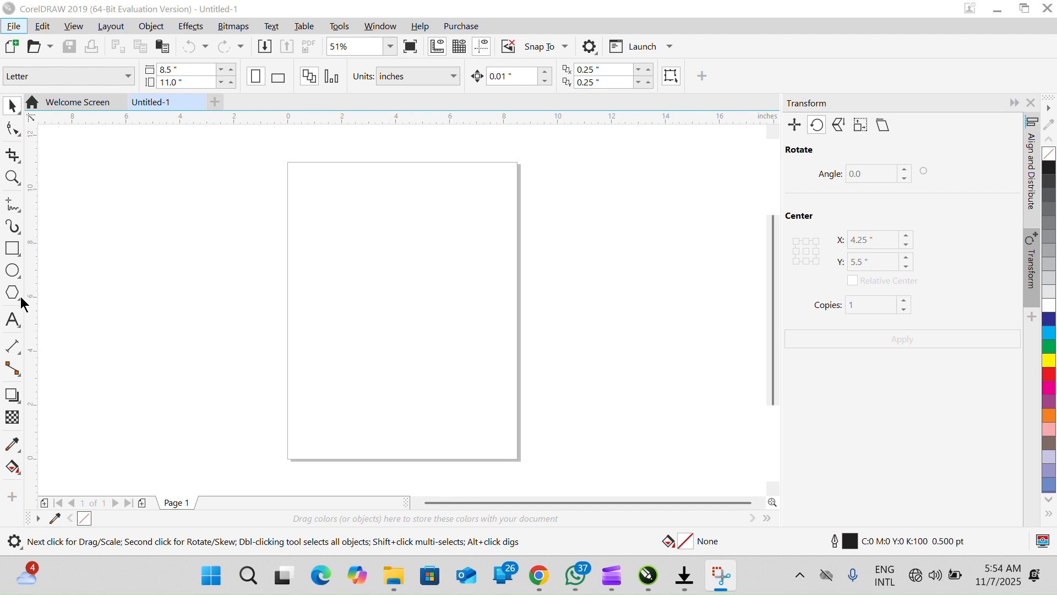
# Draw a narrow vertical rectangle about 0.39 in wide and 4.88 in tall on the page and fill it with blue
pyautogui.click(13, 319)
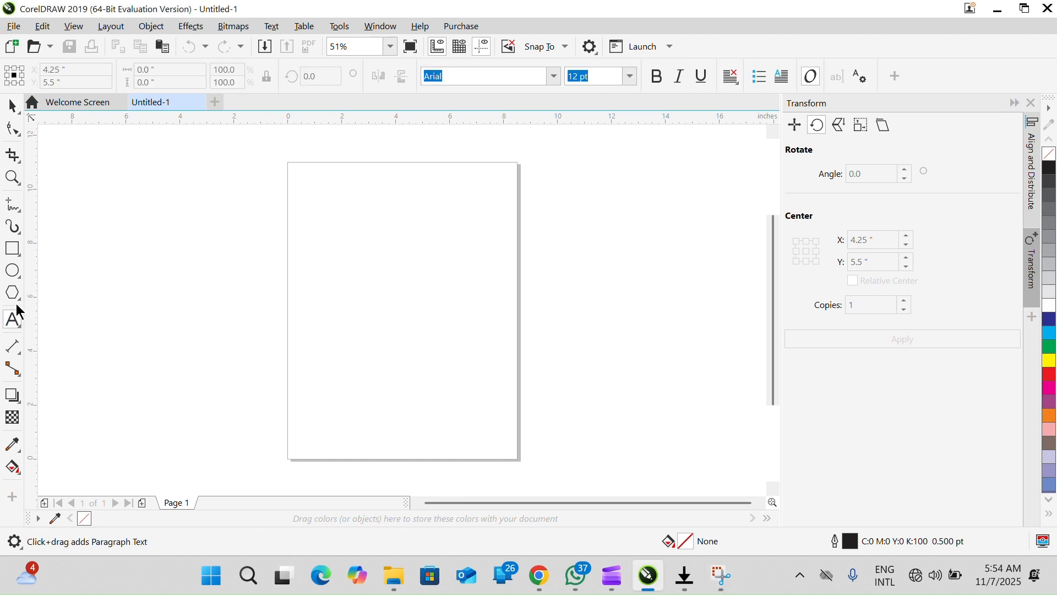
pyautogui.click(16, 255)
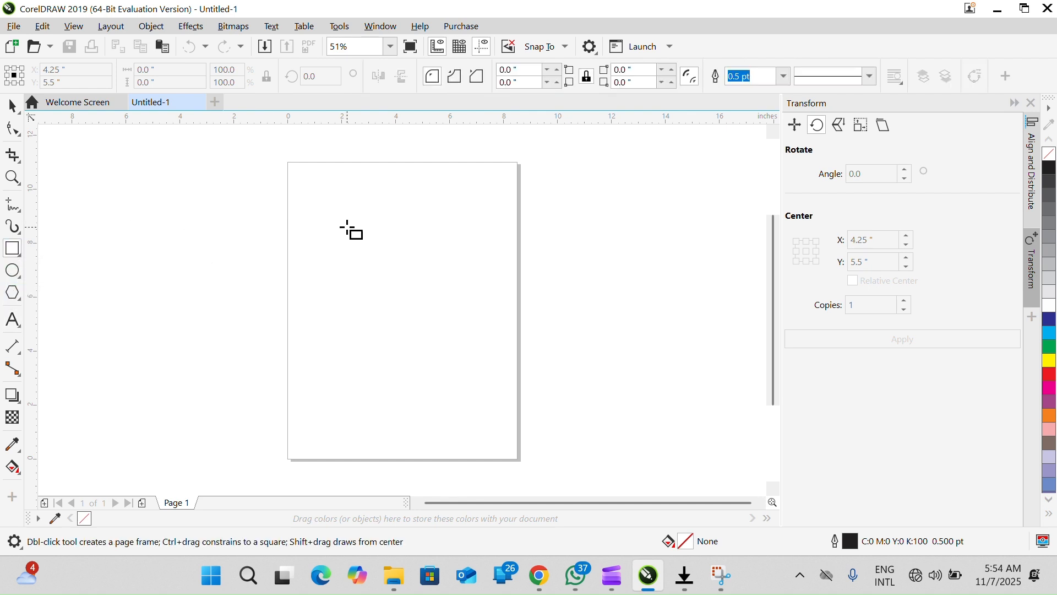
pyautogui.moveTo(323, 231); pyautogui.dragTo(334, 364)
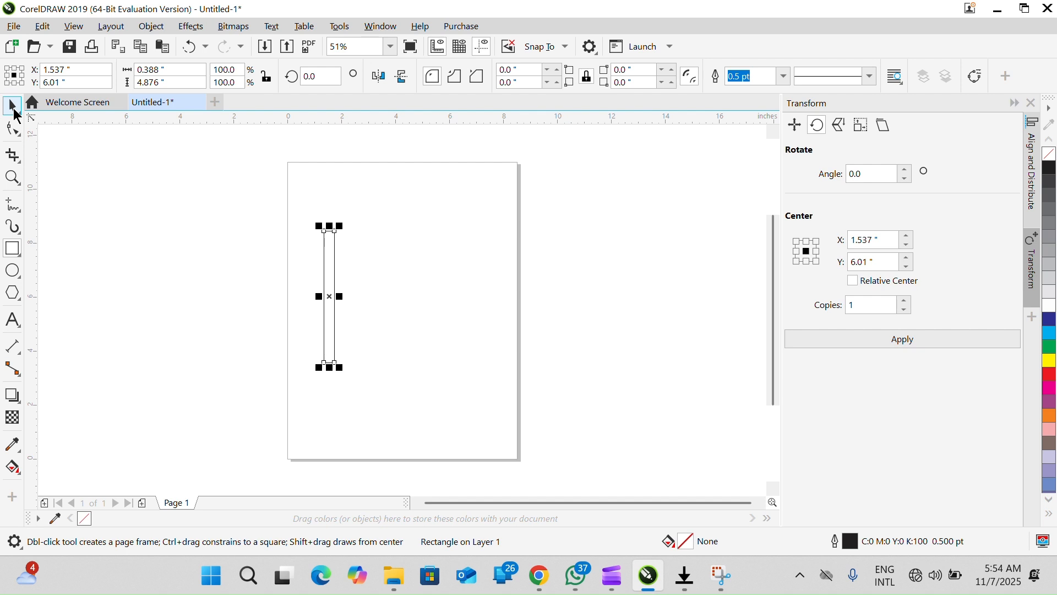
pyautogui.click(17, 111)
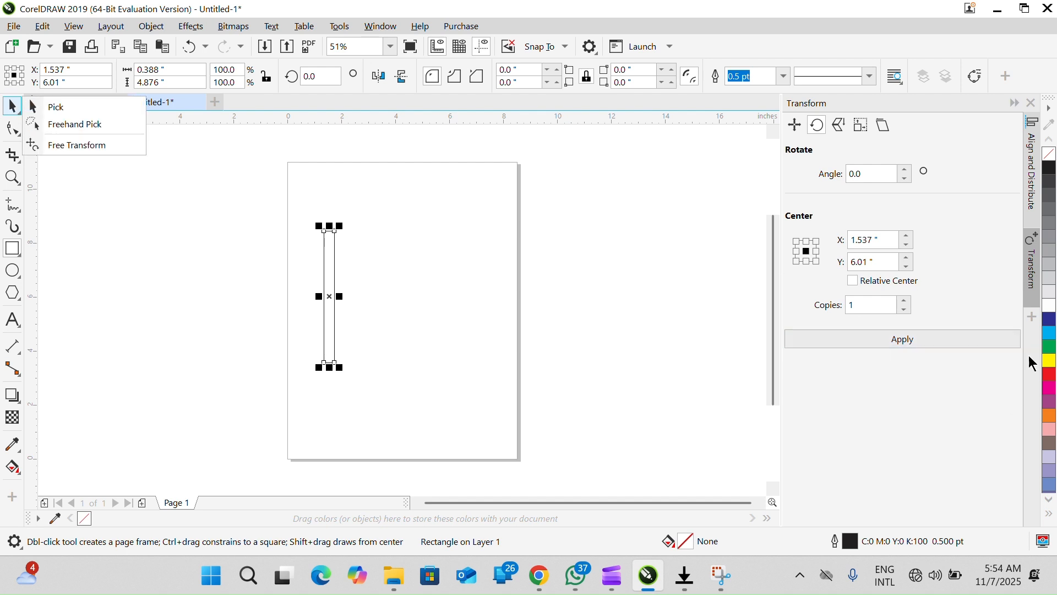
pyautogui.click(1044, 319)
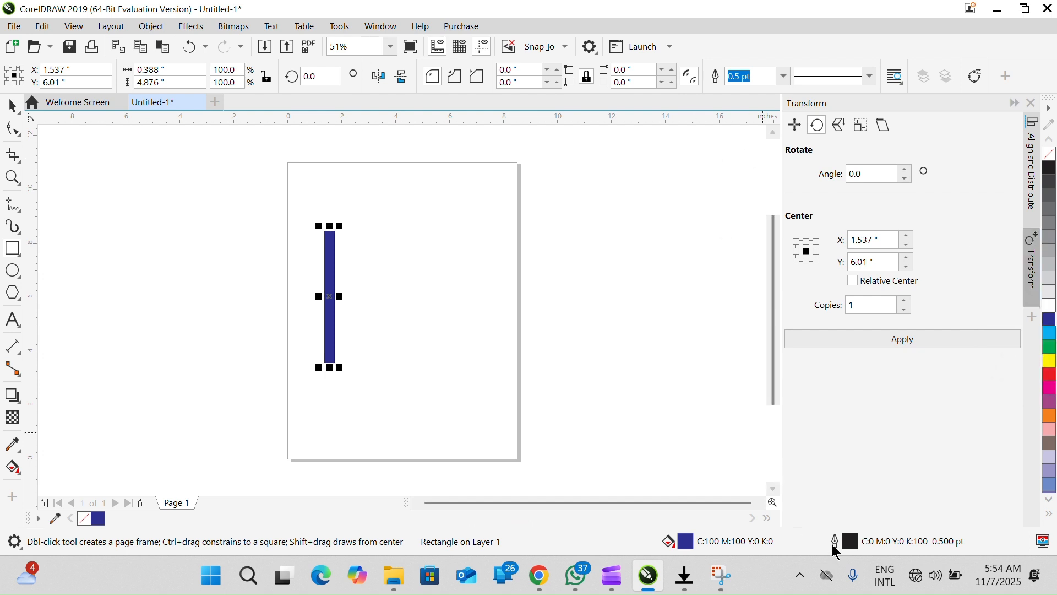
# Remove the blue rectangle's outline by setting its outline width to None
pyautogui.doubleClick(837, 543)
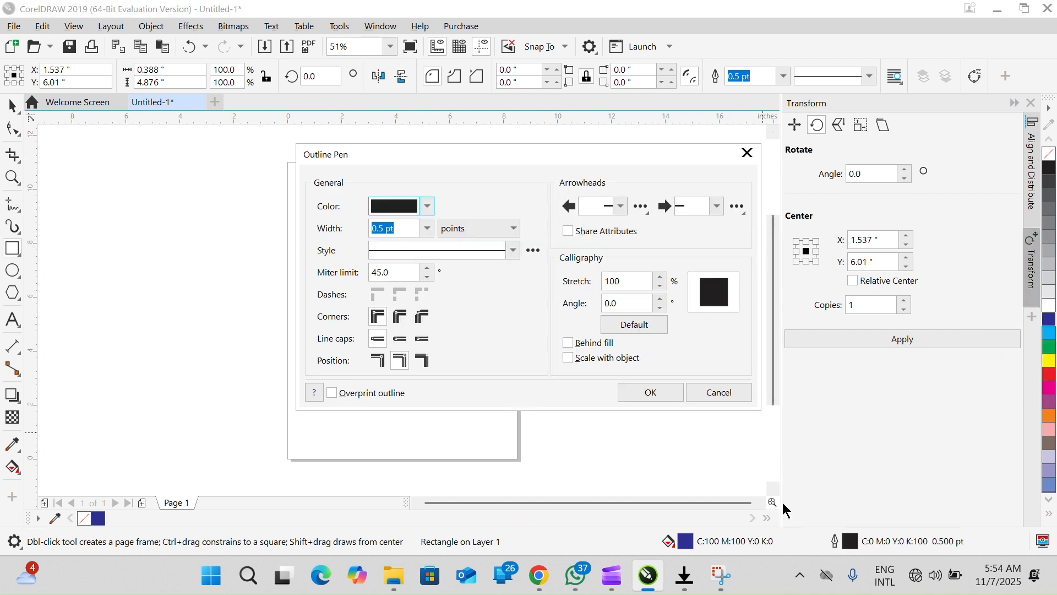
pyautogui.click(425, 233)
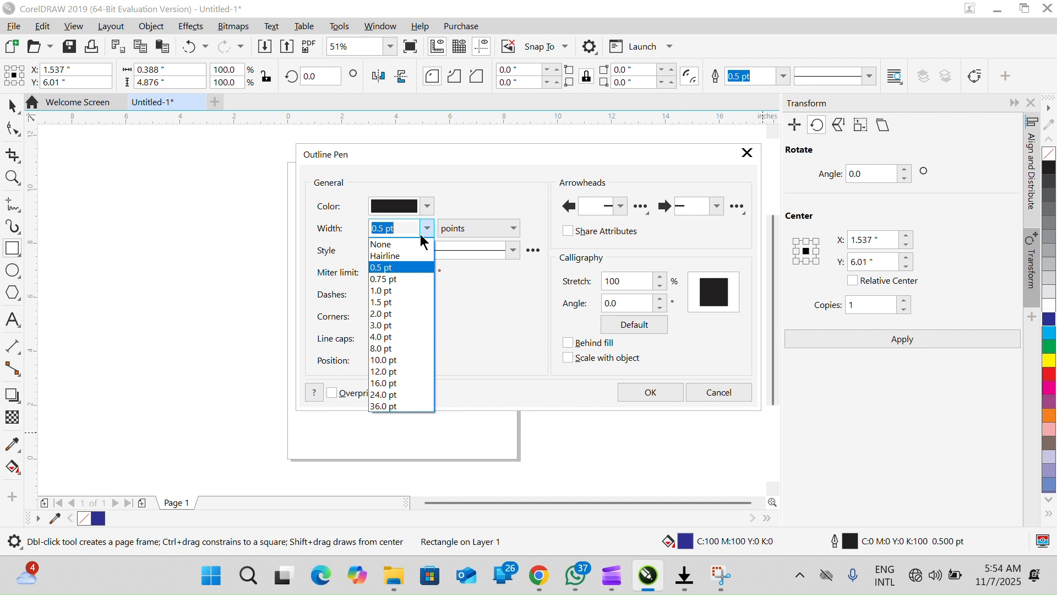
pyautogui.click(398, 245)
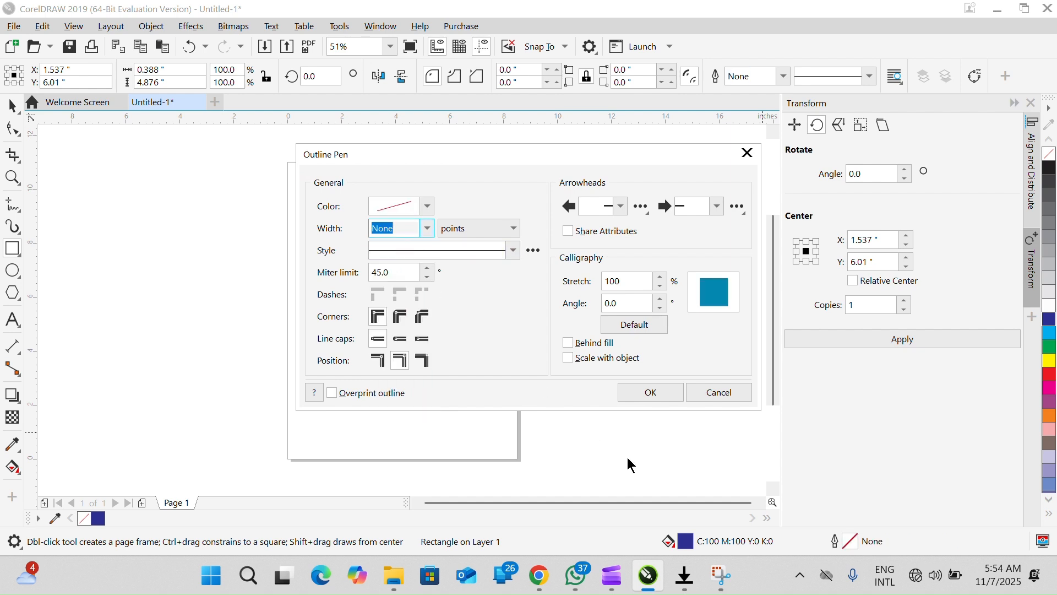
pyautogui.click(650, 393)
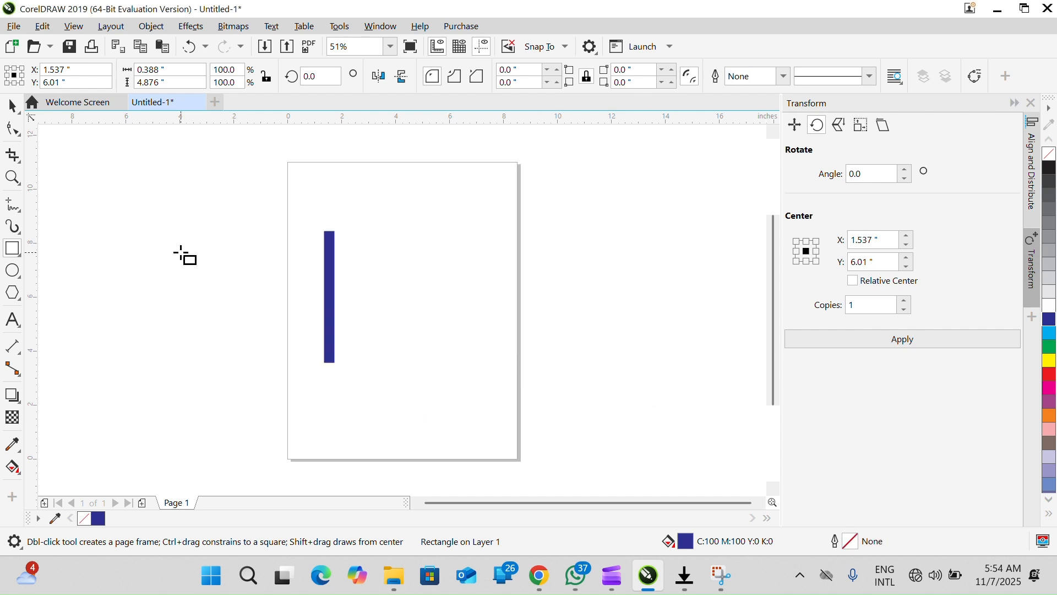
# Make a copy of the bar at 50% height and place it just right of the original, with their bottom ends level
pyautogui.click(13, 107)
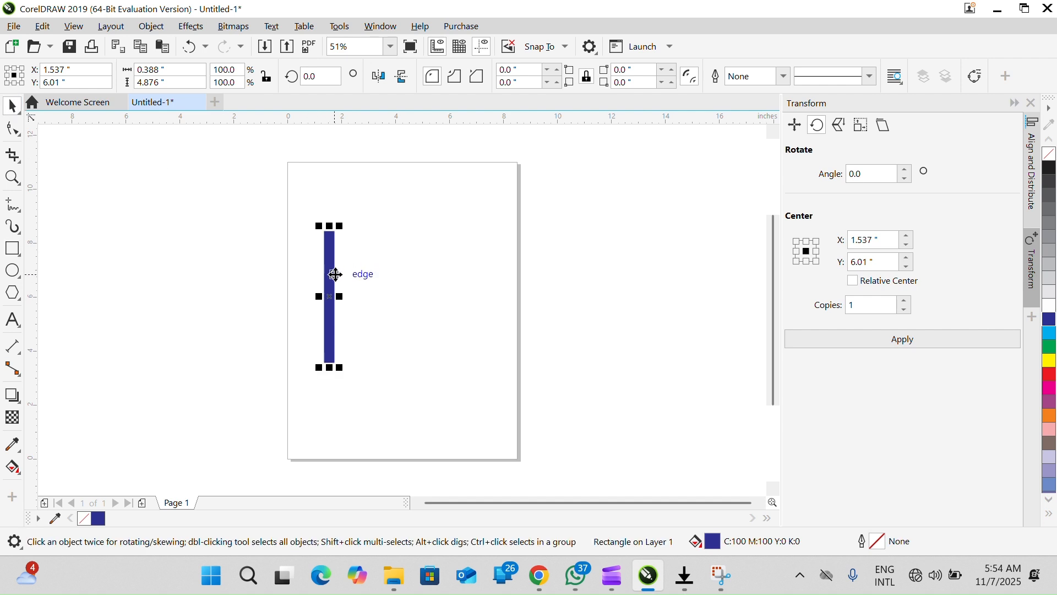
pyautogui.moveTo(337, 287); pyautogui.dragTo(380, 289)
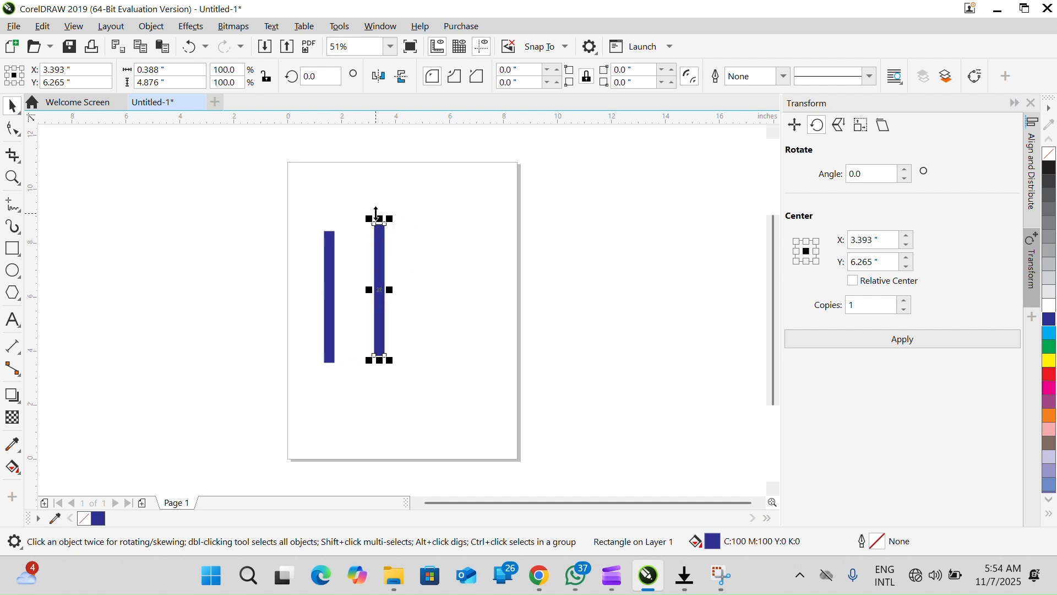
pyautogui.moveTo(378, 218); pyautogui.dragTo(384, 284)
pyautogui.moveTo(380, 323); pyautogui.dragTo(344, 325)
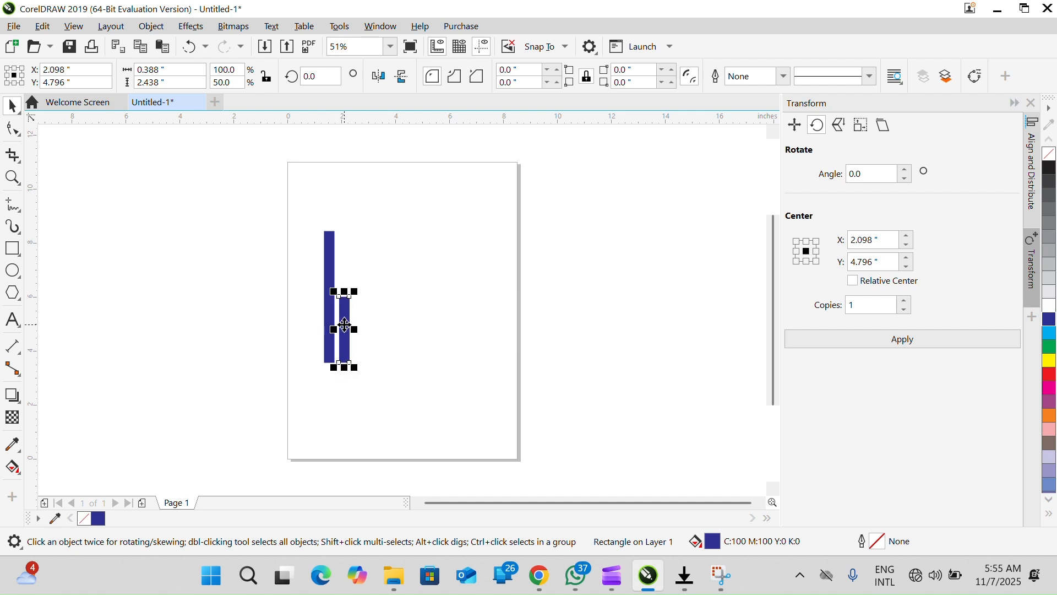
# Group the tall bar and the short bar together
pyautogui.click(387, 313)
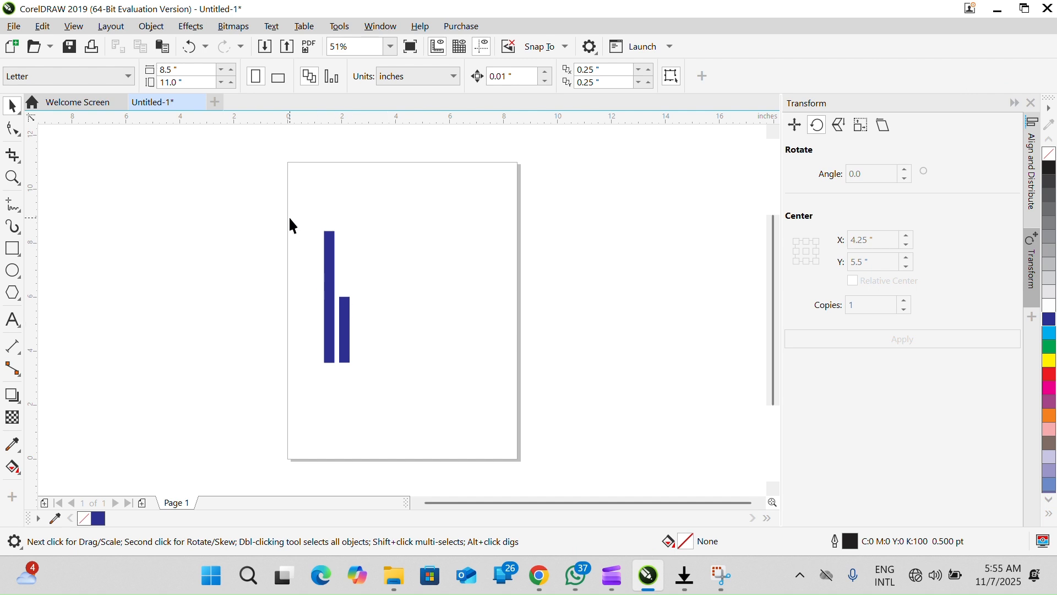
pyautogui.moveTo(293, 225); pyautogui.dragTo(387, 384)
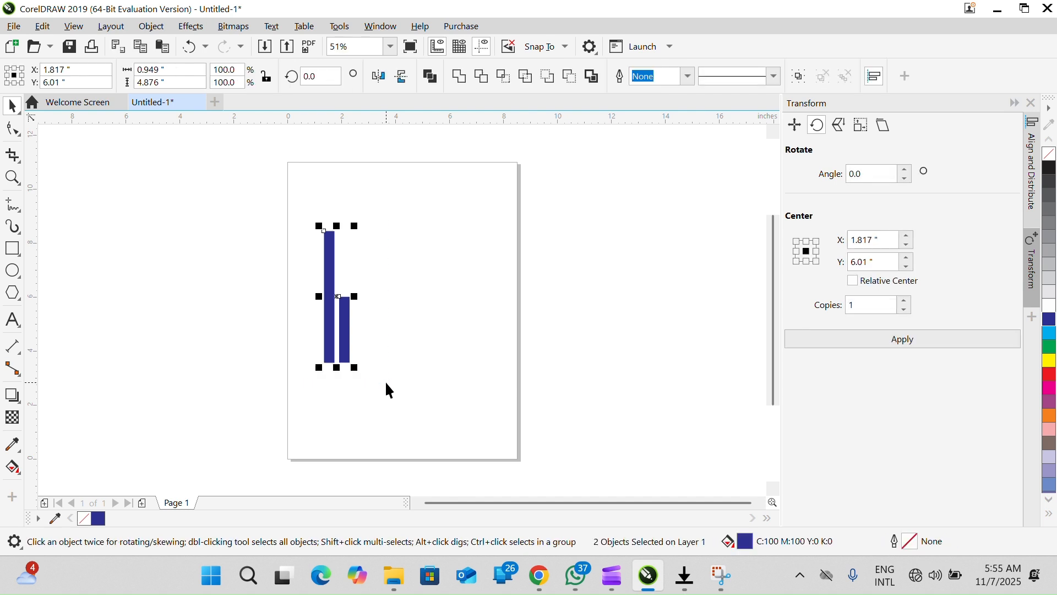
pyautogui.click(385, 369)
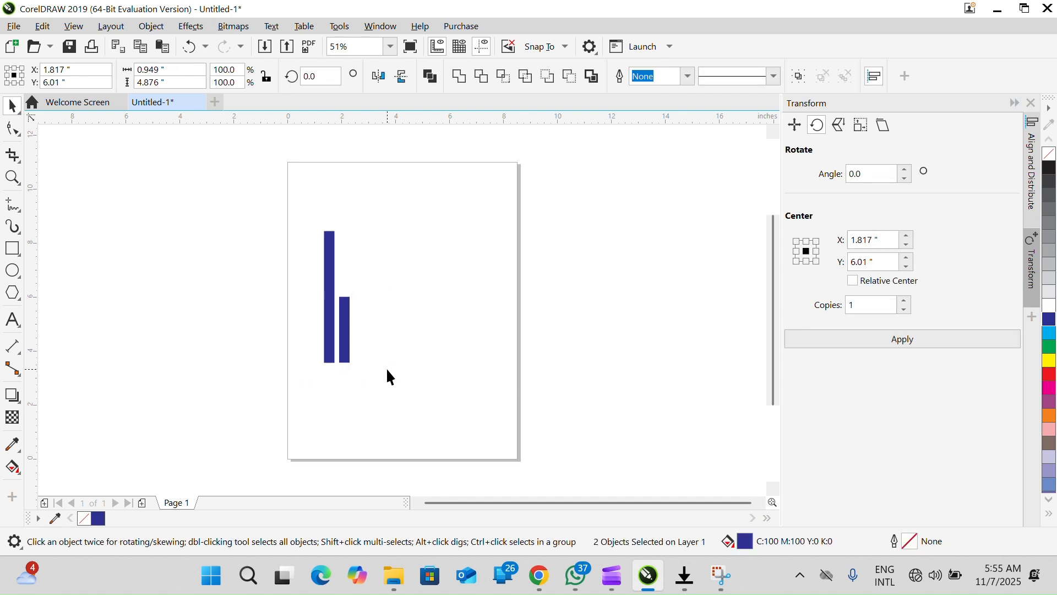
pyautogui.click(329, 329)
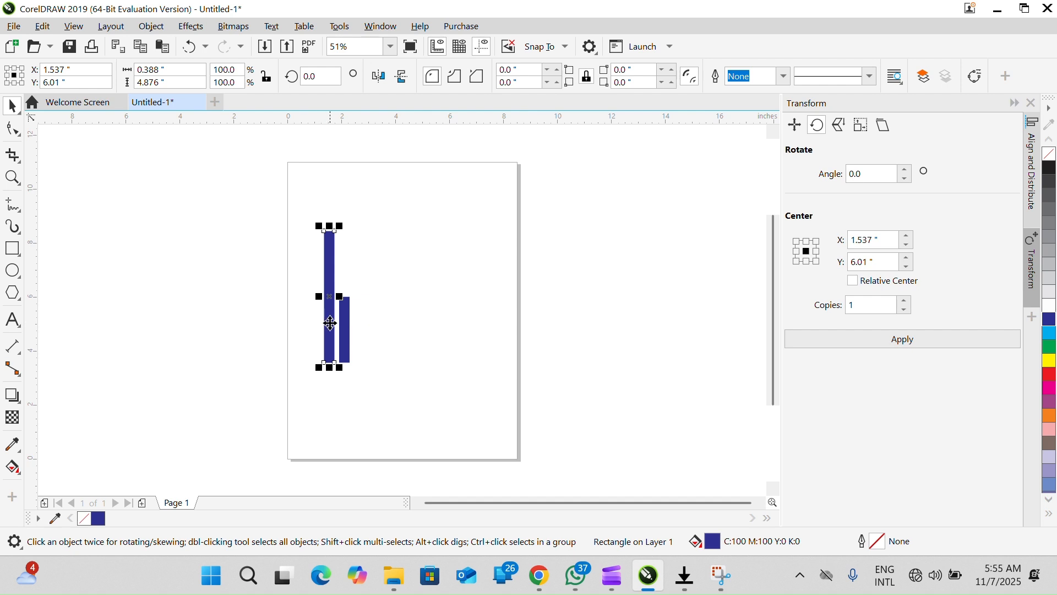
pyautogui.keyDown('shift'); pyautogui.click(344, 341); pyautogui.keyUp('shift')
pyautogui.click(378, 321)
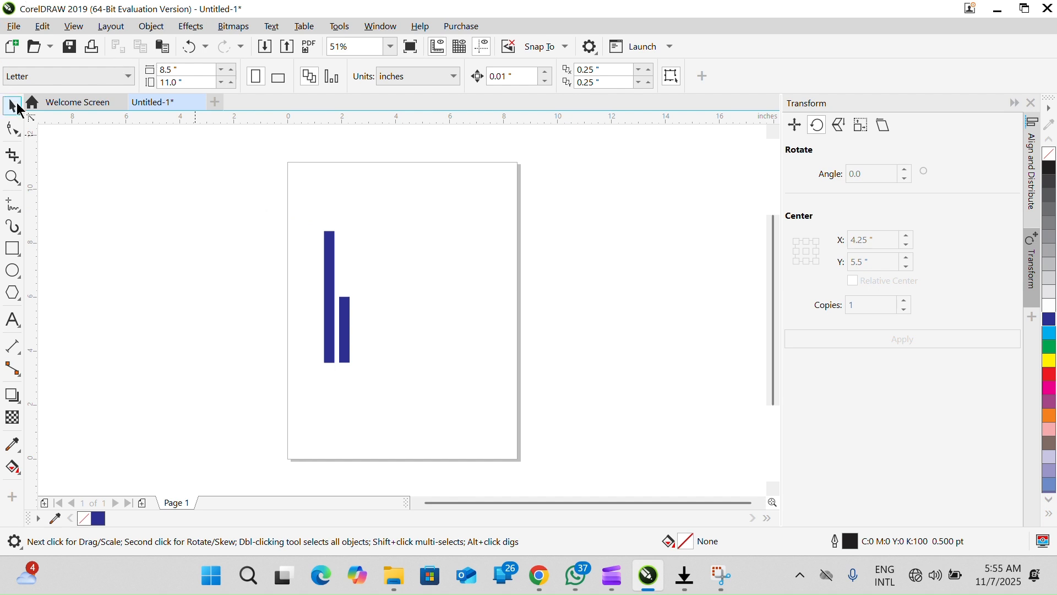
pyautogui.moveTo(290, 209); pyautogui.dragTo(410, 386)
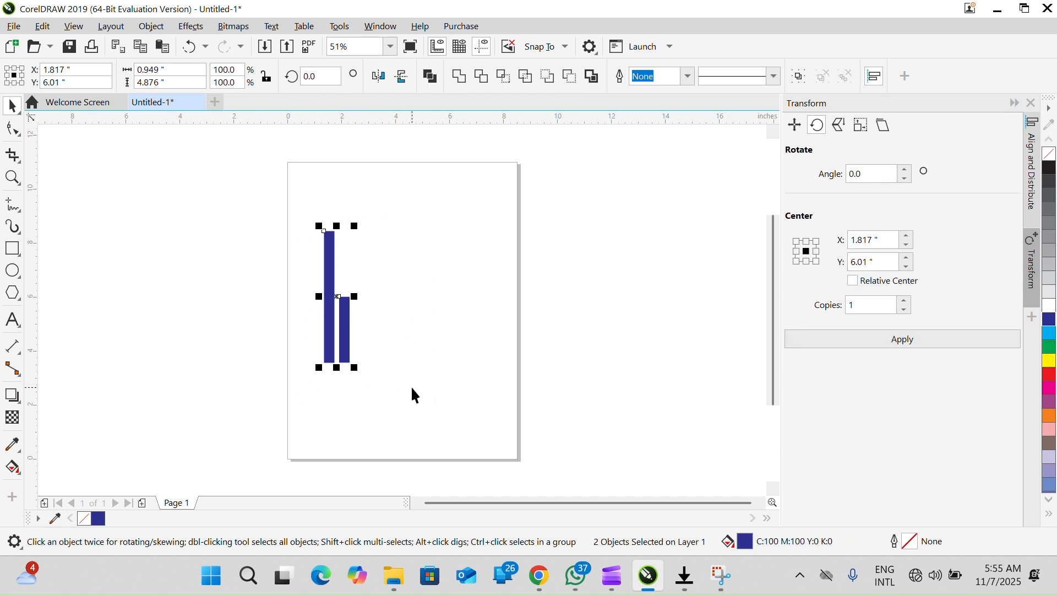
pyautogui.hotkey('ctrl', 'g')
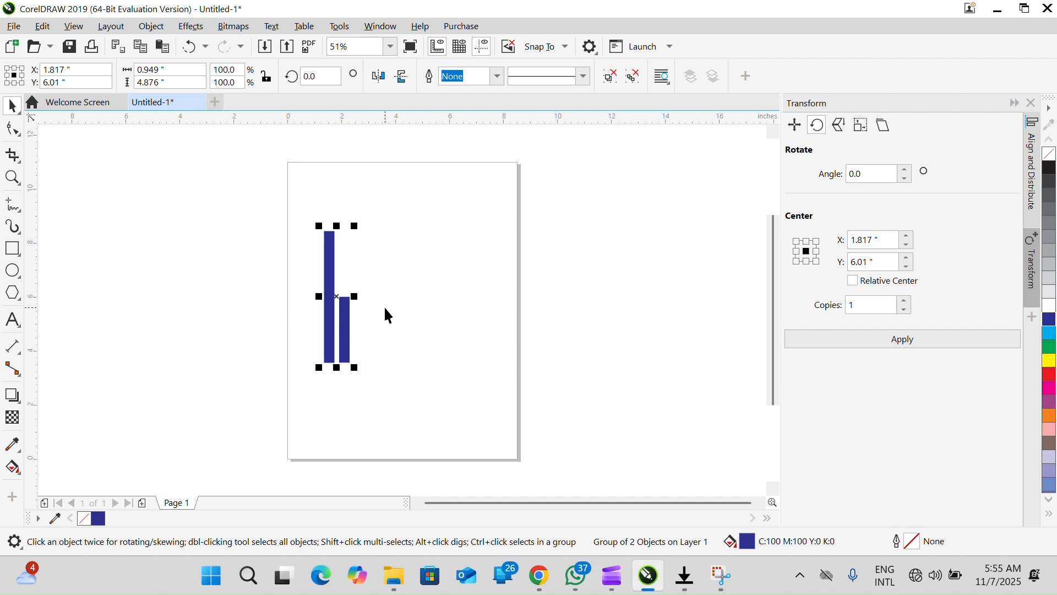
# Duplicate the bar group, mirror the copy vertically, and place it right of the original with its top level with the short bar
pyautogui.hotkey('ctrl', 'd')
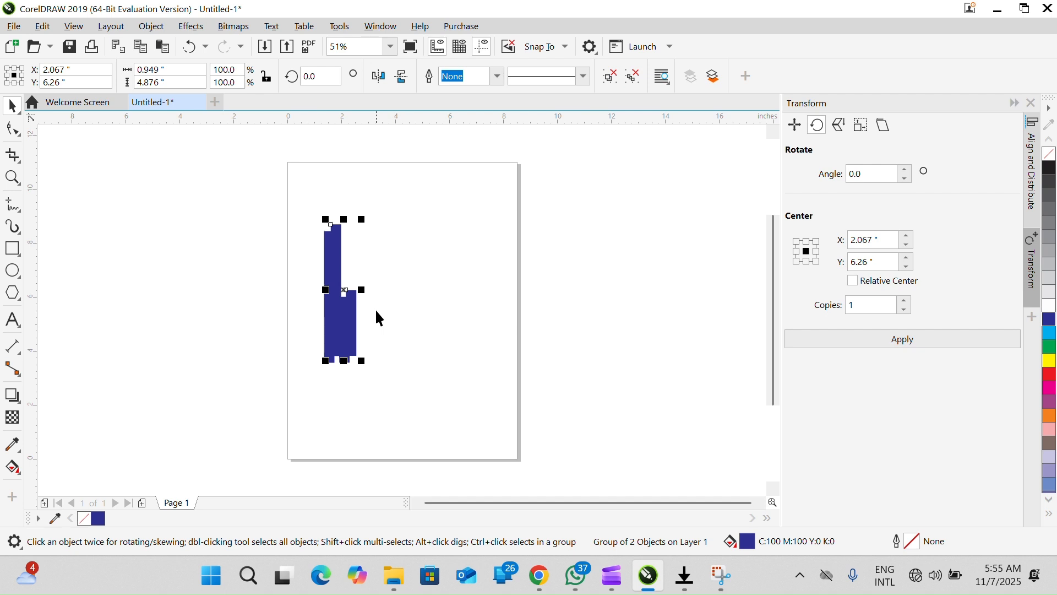
pyautogui.moveTo(343, 292); pyautogui.dragTo(392, 285)
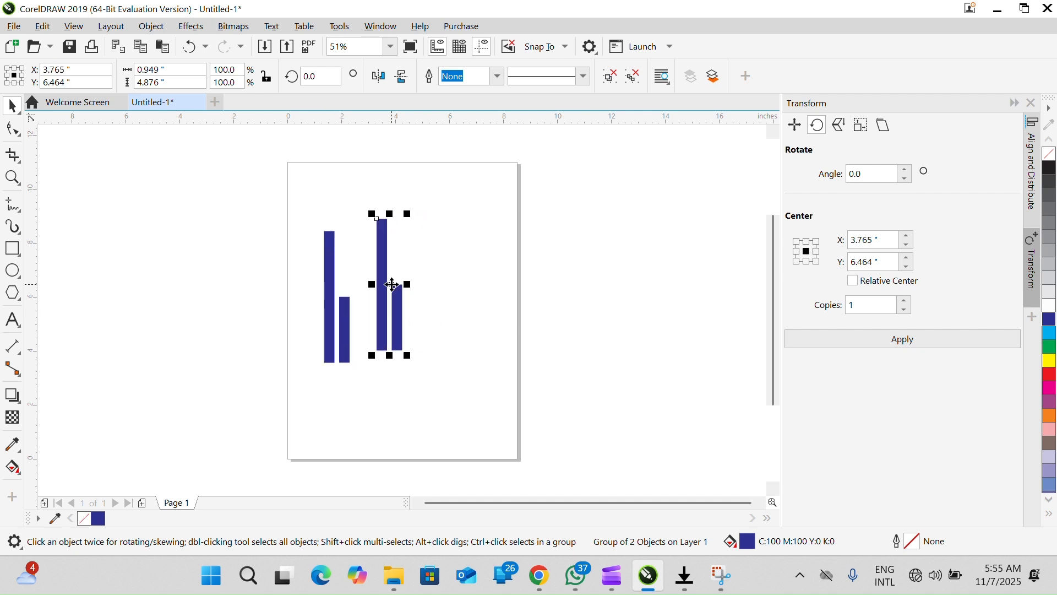
pyautogui.click(404, 78)
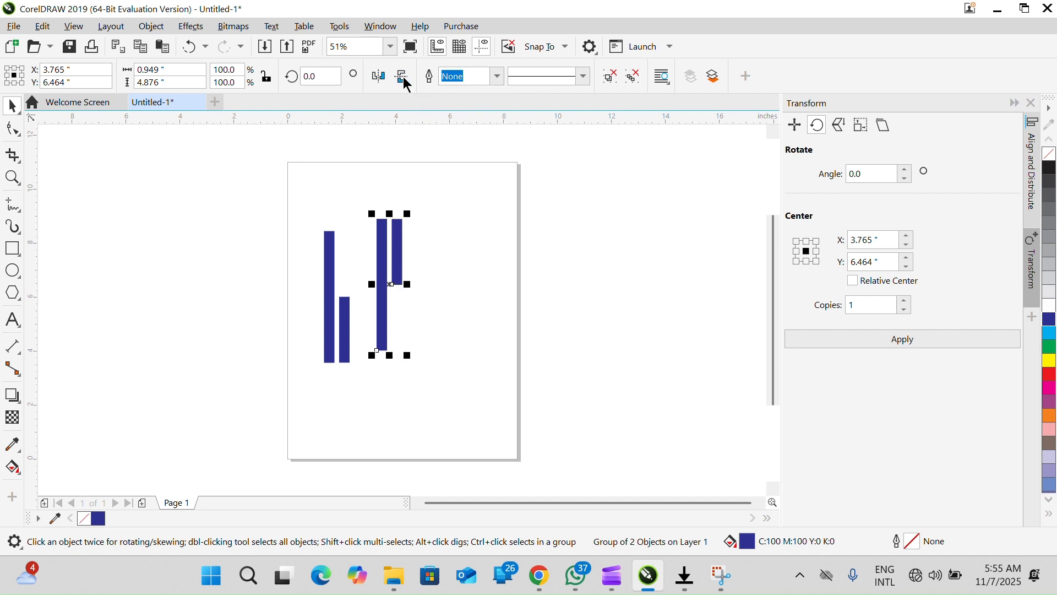
pyautogui.moveTo(389, 287); pyautogui.dragTo(366, 364)
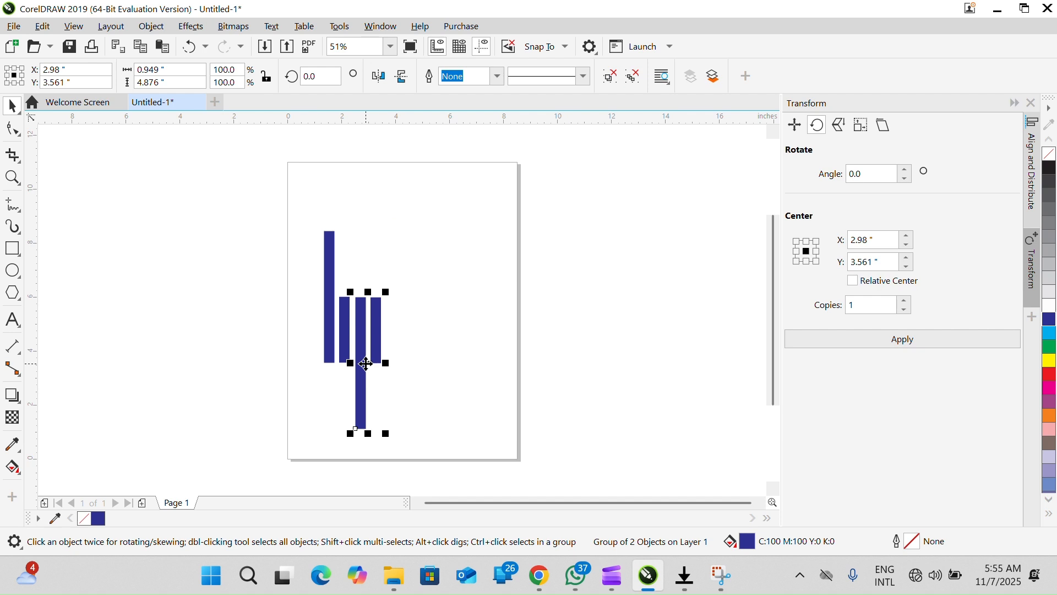
pyautogui.moveTo(366, 364); pyautogui.dragTo(367, 364)
# Fill all the bars with RGB black #000000 and move them off the page to its left
pyautogui.moveTo(289, 202); pyautogui.dragTo(462, 460)
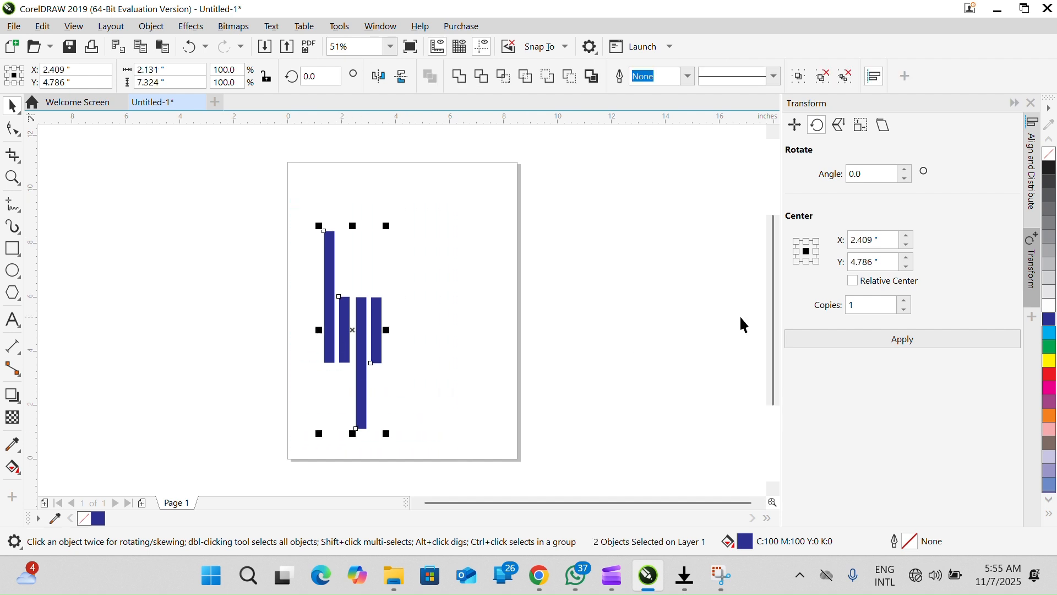
pyautogui.click(1051, 168)
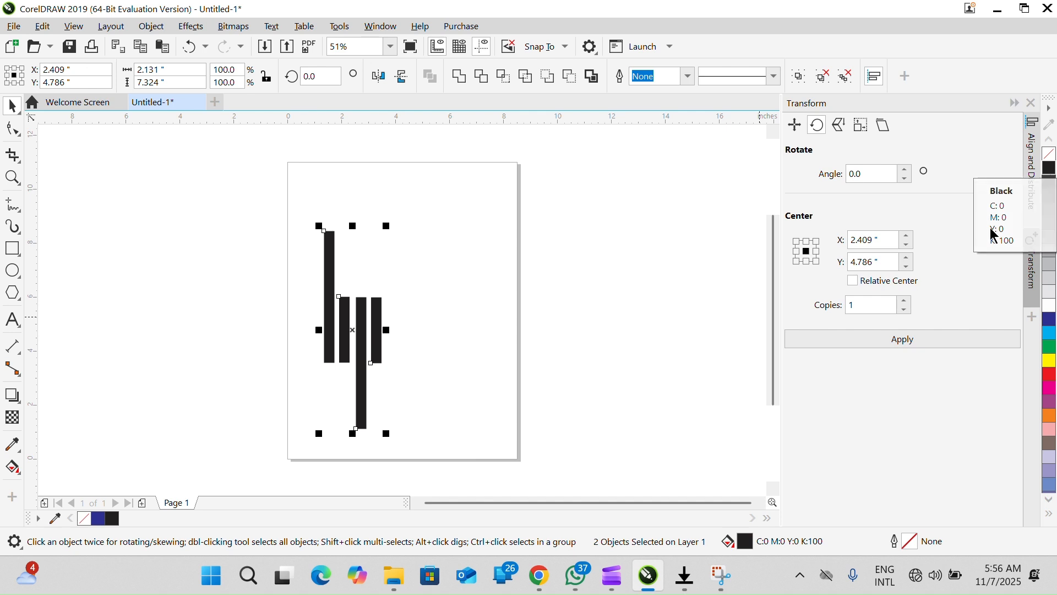
pyautogui.doubleClick(743, 543)
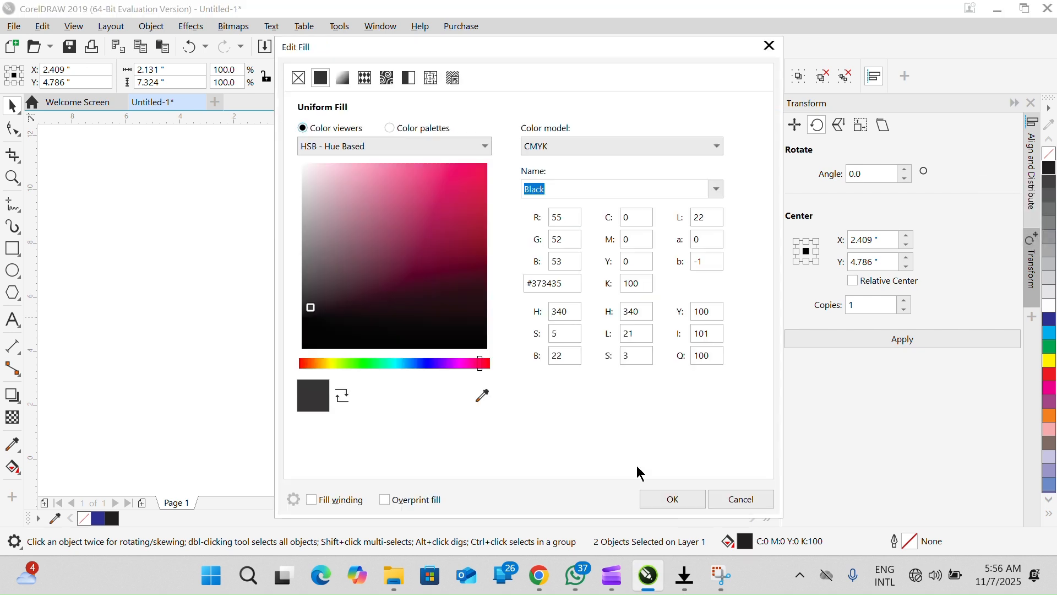
pyautogui.click(600, 157)
pyautogui.click(562, 186)
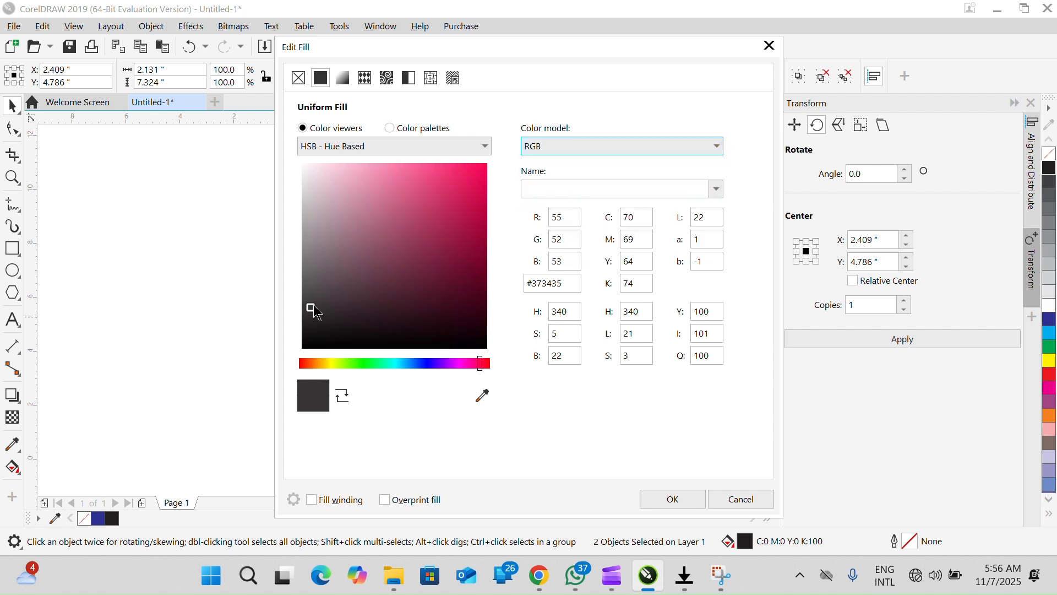
pyautogui.moveTo(314, 311); pyautogui.dragTo(303, 363)
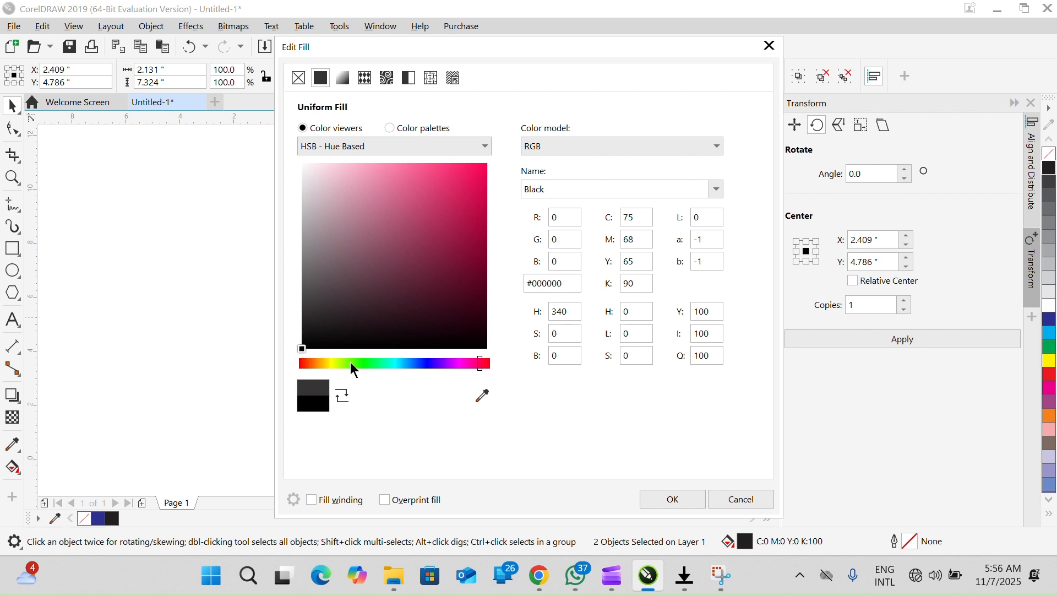
pyautogui.click(651, 499)
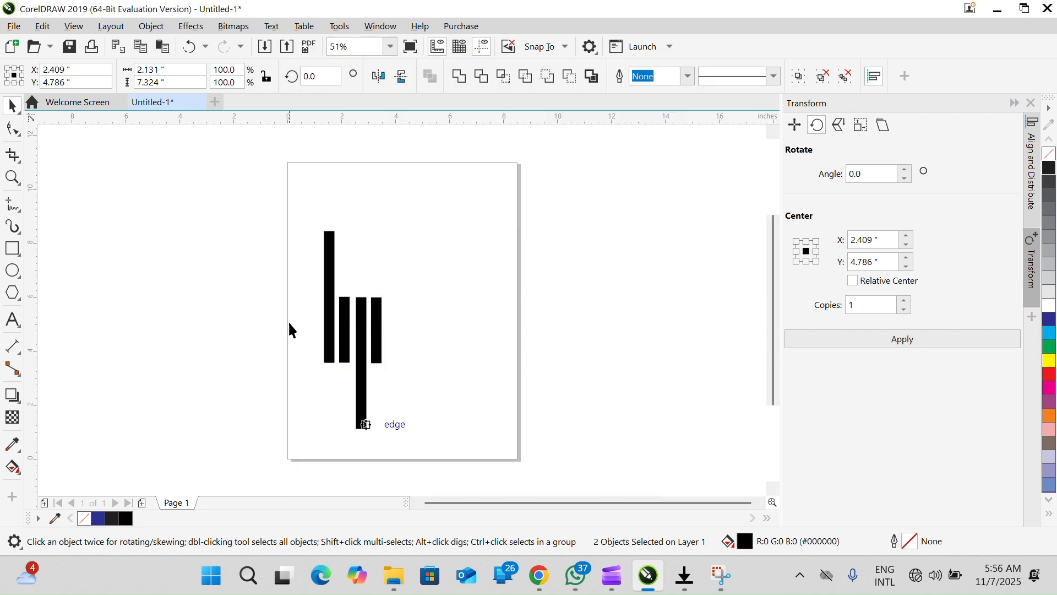
pyautogui.moveTo(276, 196); pyautogui.dragTo(443, 440)
pyautogui.moveTo(348, 330); pyautogui.dragTo(221, 250)
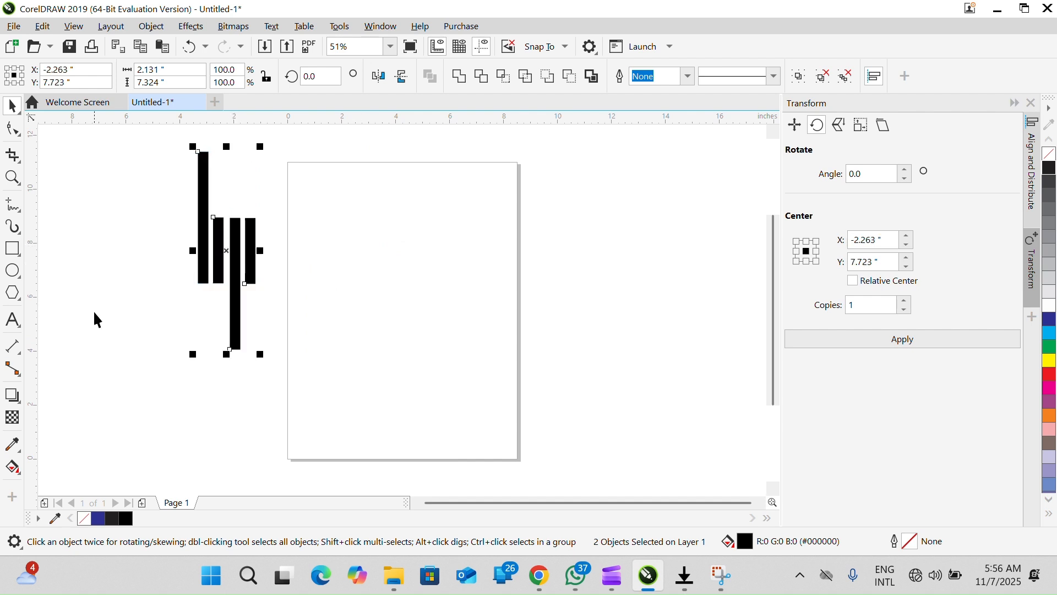
# Draw a yellow-filled circle about 6.61 in across and place it over the black bars
pyautogui.click(12, 271)
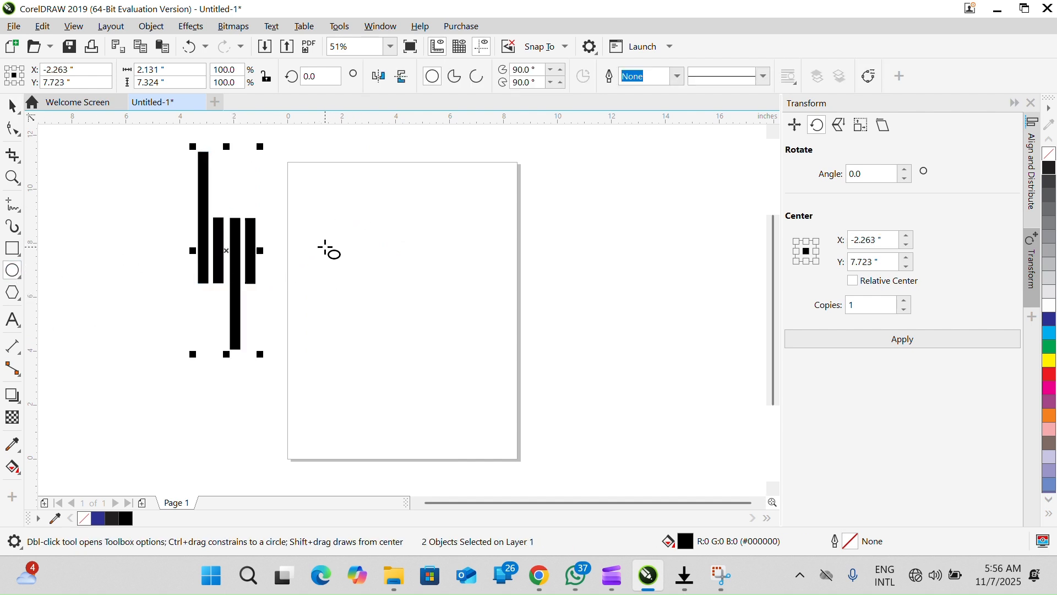
pyautogui.moveTo(325, 248); pyautogui.dragTo(495, 427)
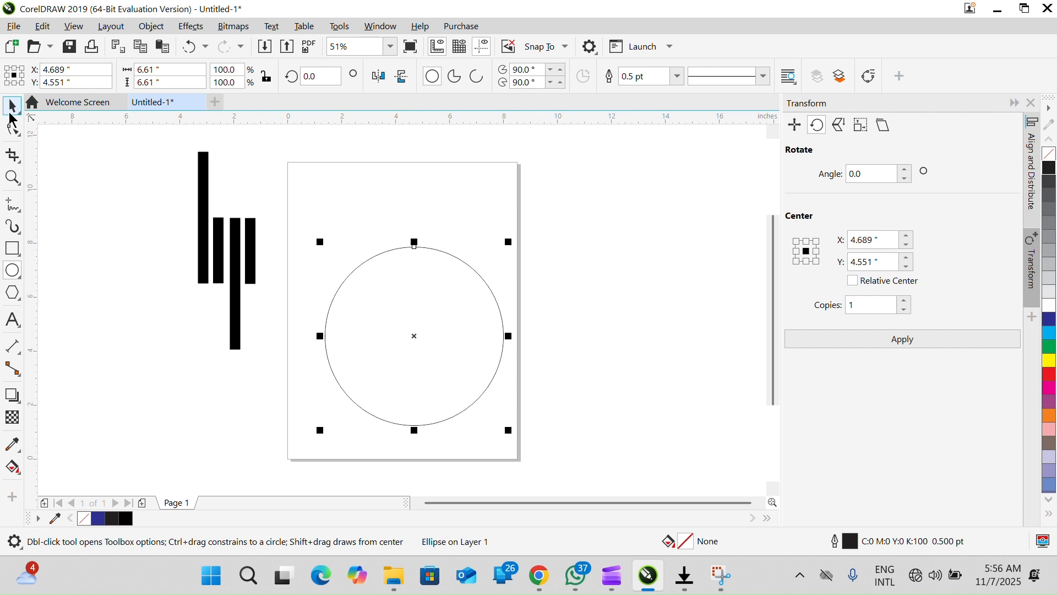
pyautogui.click(11, 111)
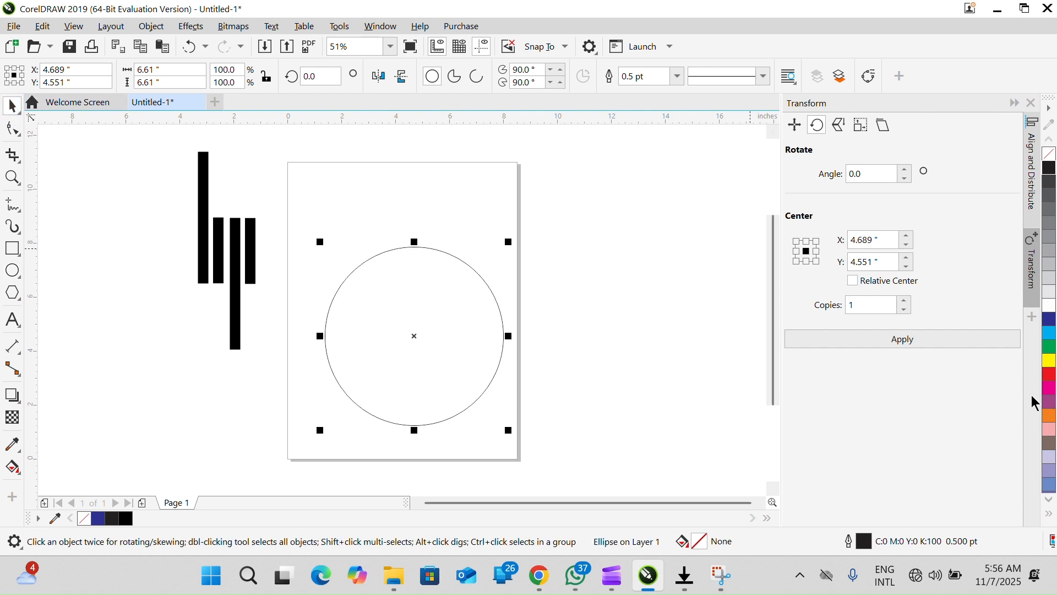
pyautogui.click(1050, 362)
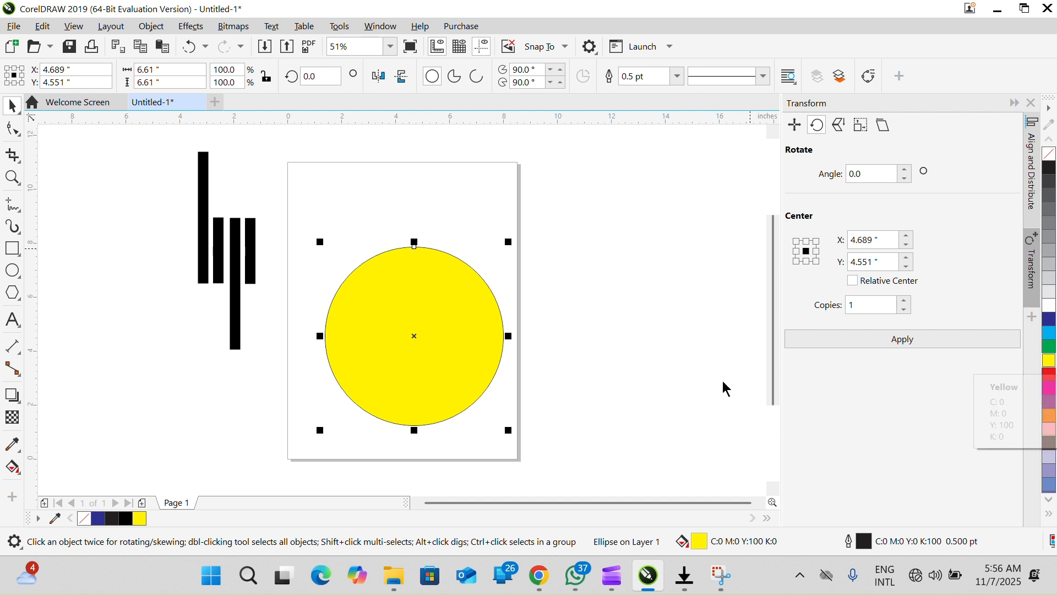
pyautogui.moveTo(419, 336); pyautogui.dragTo(217, 249)
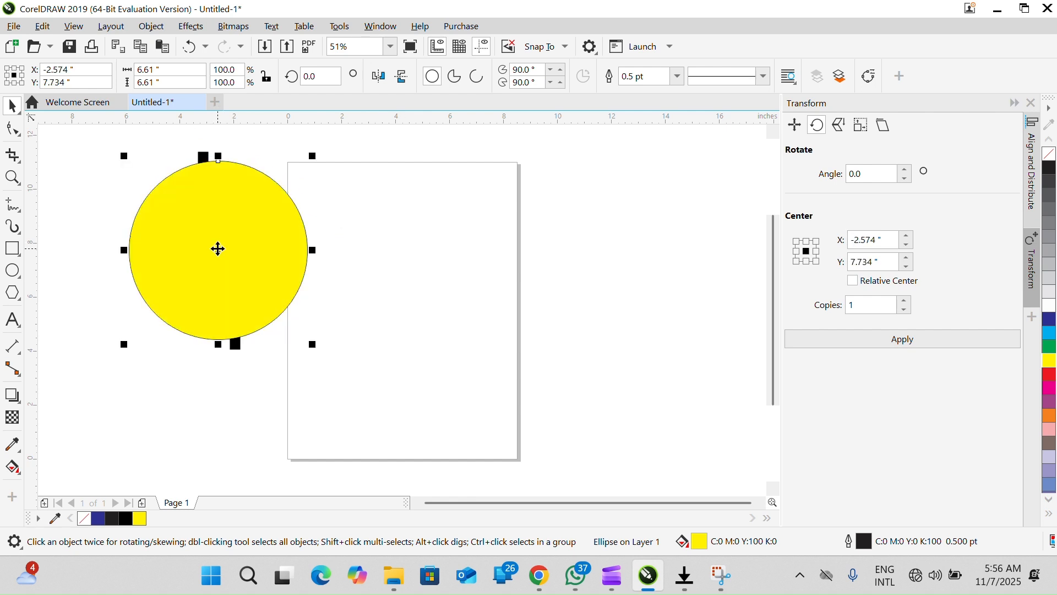
# Move the yellow circle together with the black bars onto the page
pyautogui.click(70, 132)
pyautogui.moveTo(324, 340); pyautogui.dragTo(326, 342)
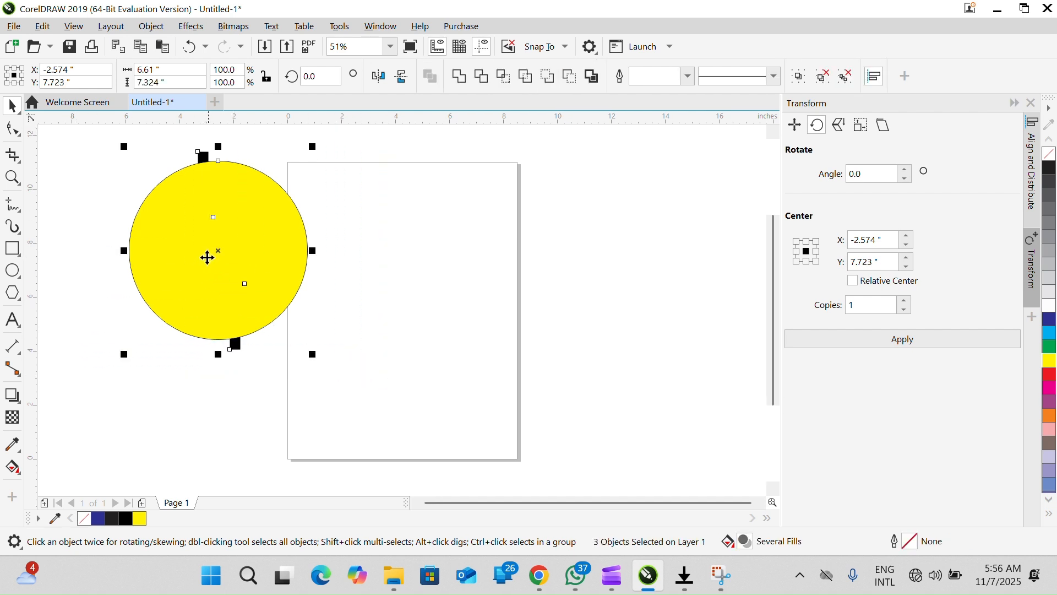
pyautogui.moveTo(218, 249); pyautogui.dragTo(394, 301)
pyautogui.moveTo(541, 256); pyautogui.dragTo(382, 206)
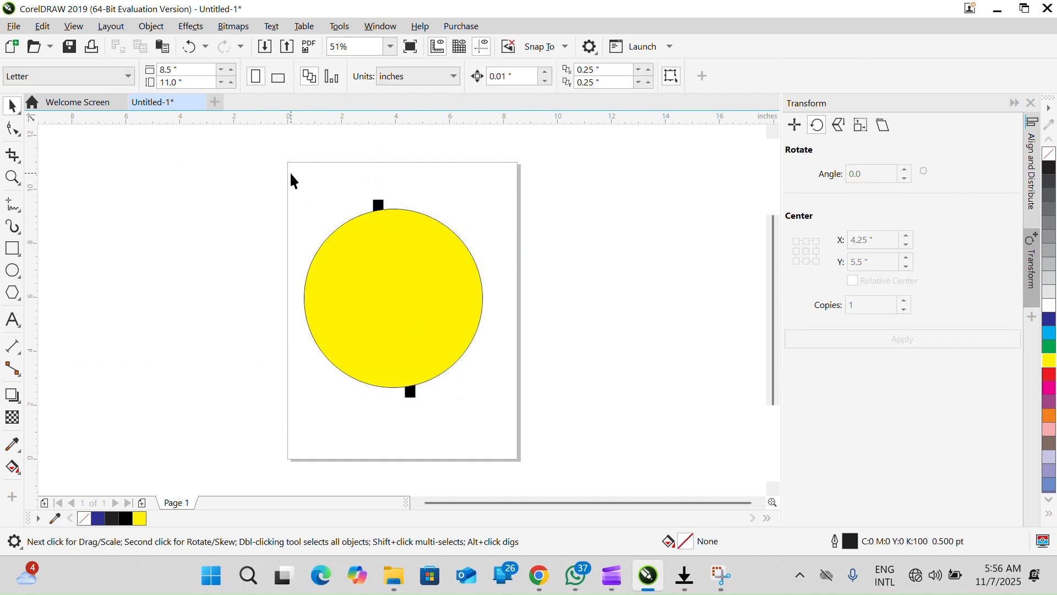
# Send the yellow circle to the back of the page, behind the black bars
pyautogui.click(439, 298)
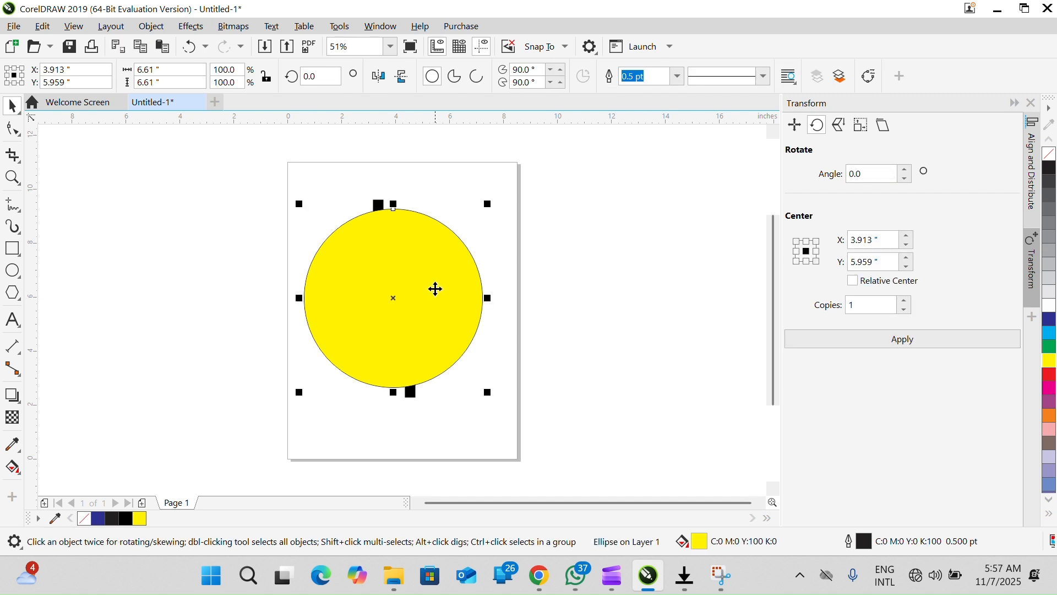
pyautogui.rightClick(427, 278)
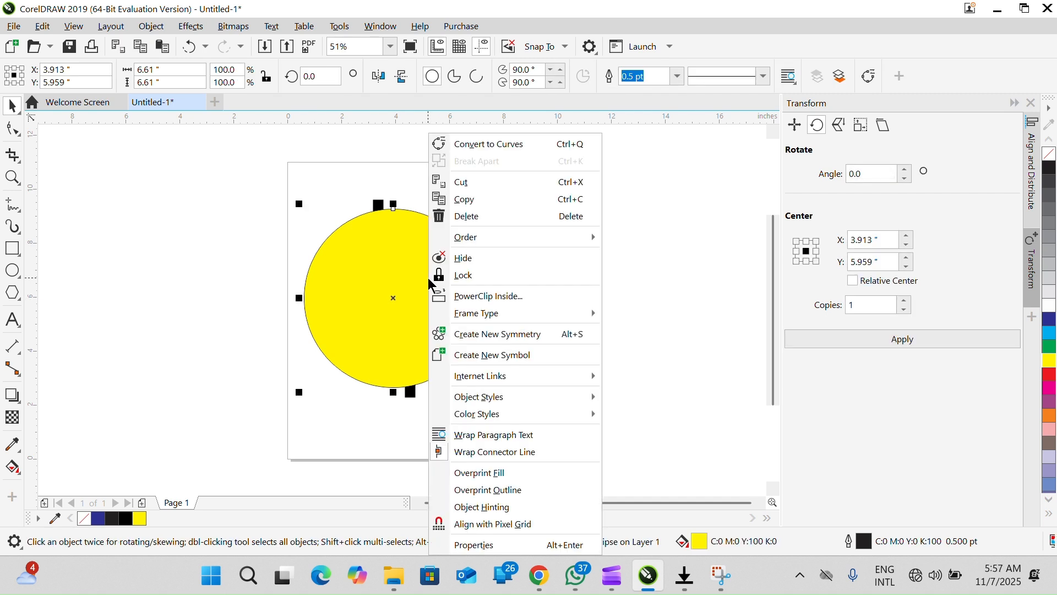
pyautogui.moveTo(476, 313)
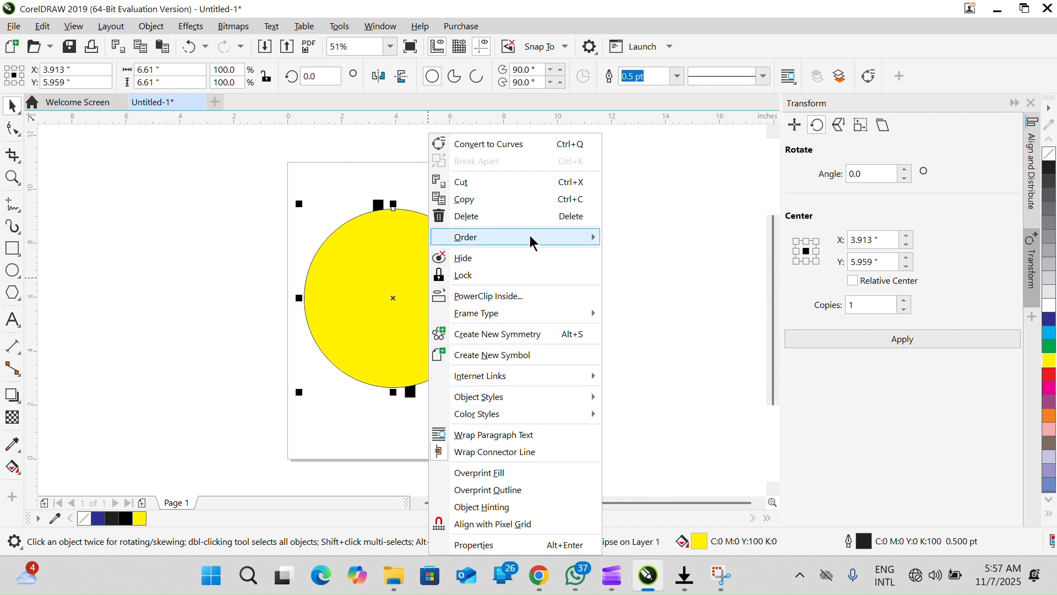
pyautogui.moveTo(568, 233)
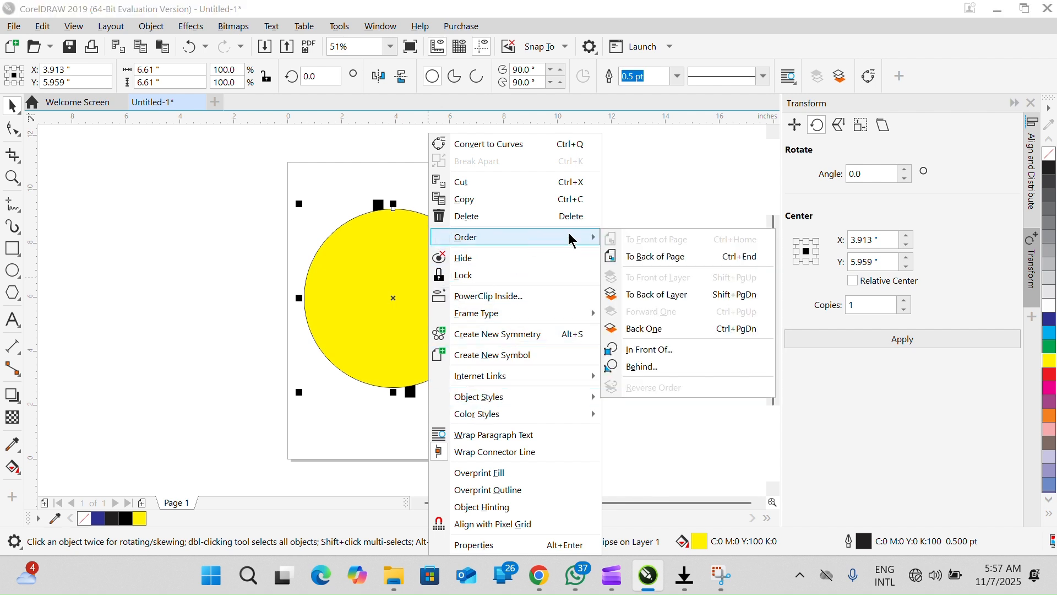
pyautogui.click(658, 263)
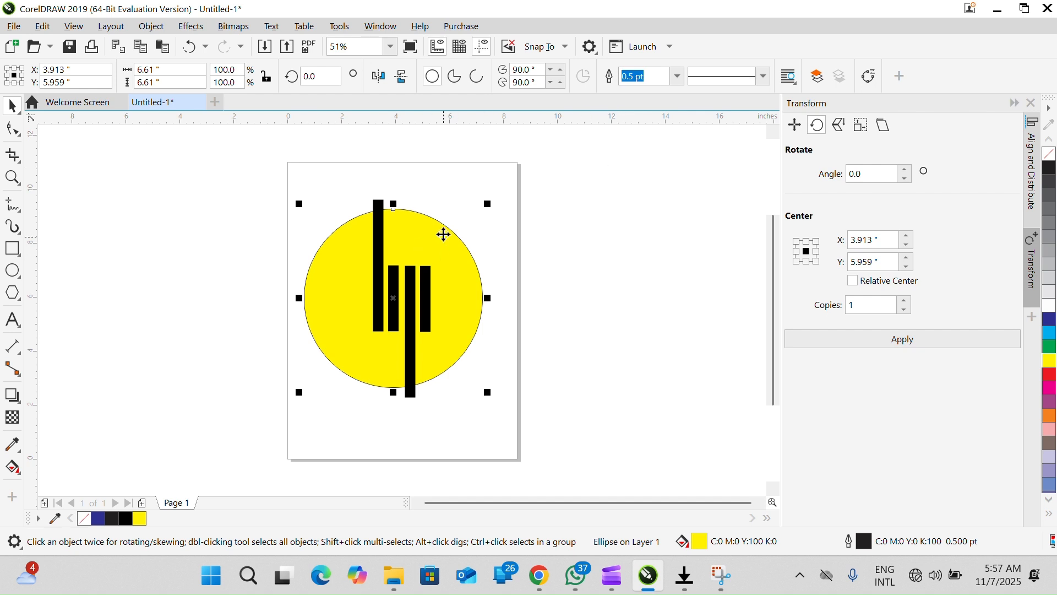
pyautogui.click(572, 175)
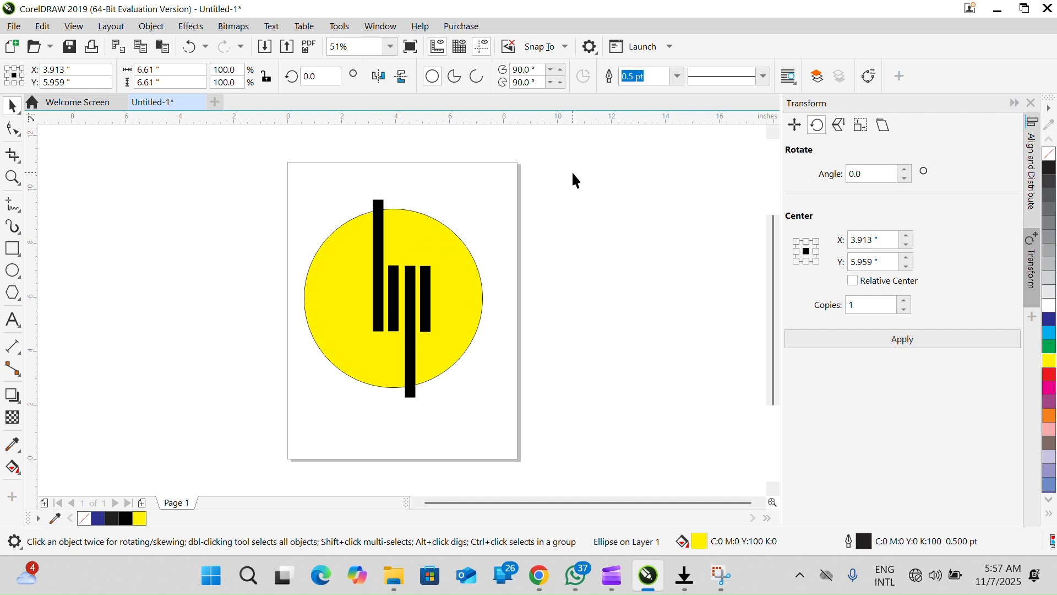
# Trim the upright bar shapes out of the yellow circle
pyautogui.click(388, 284)
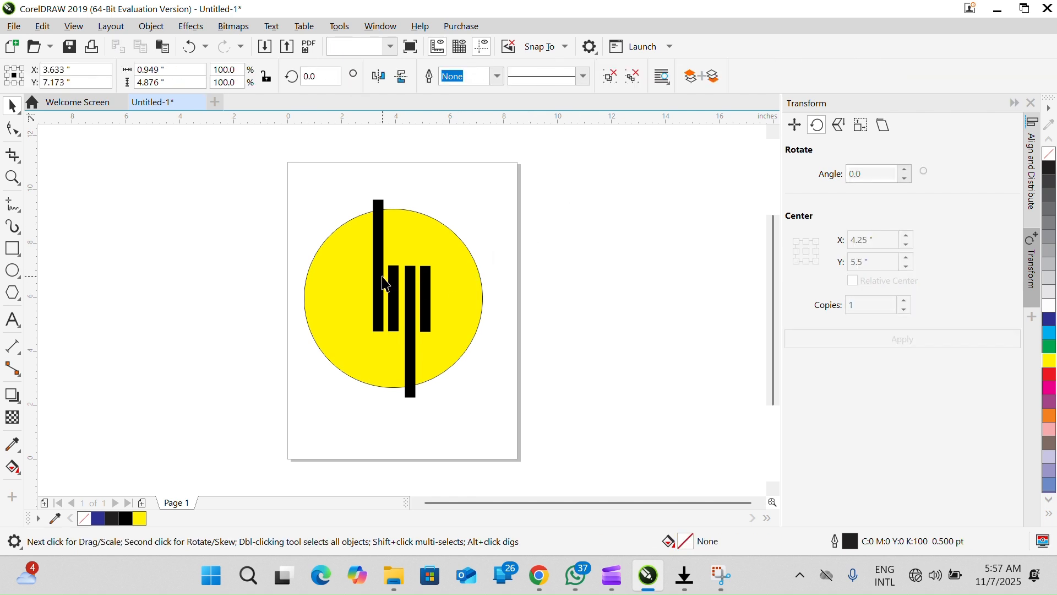
pyautogui.keyDown('shift'); pyautogui.click(427, 308); pyautogui.keyUp('shift')
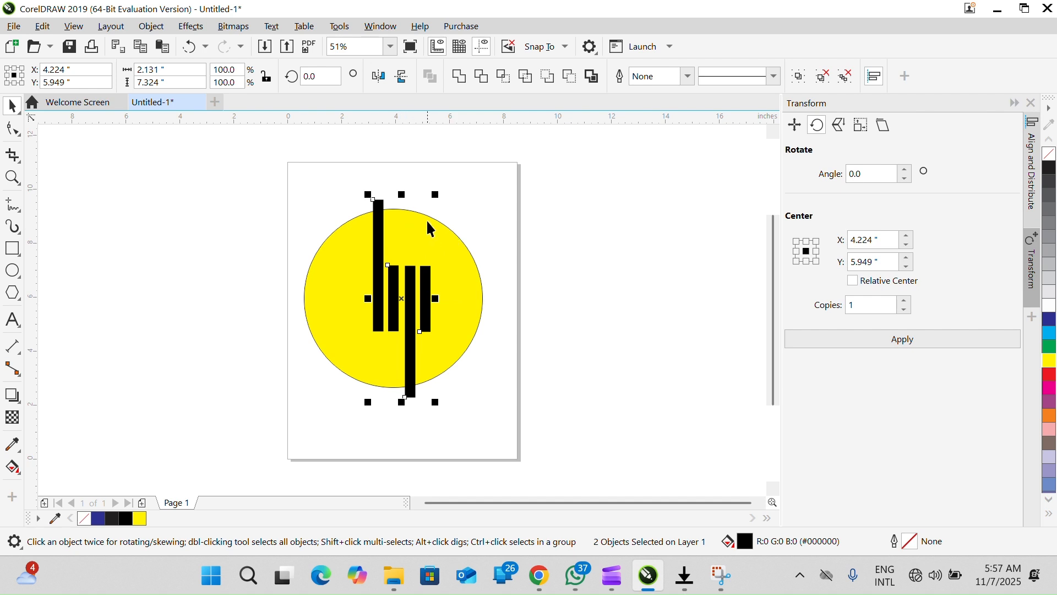
pyautogui.click(245, 157)
pyautogui.moveTo(325, 268); pyautogui.dragTo(549, 447)
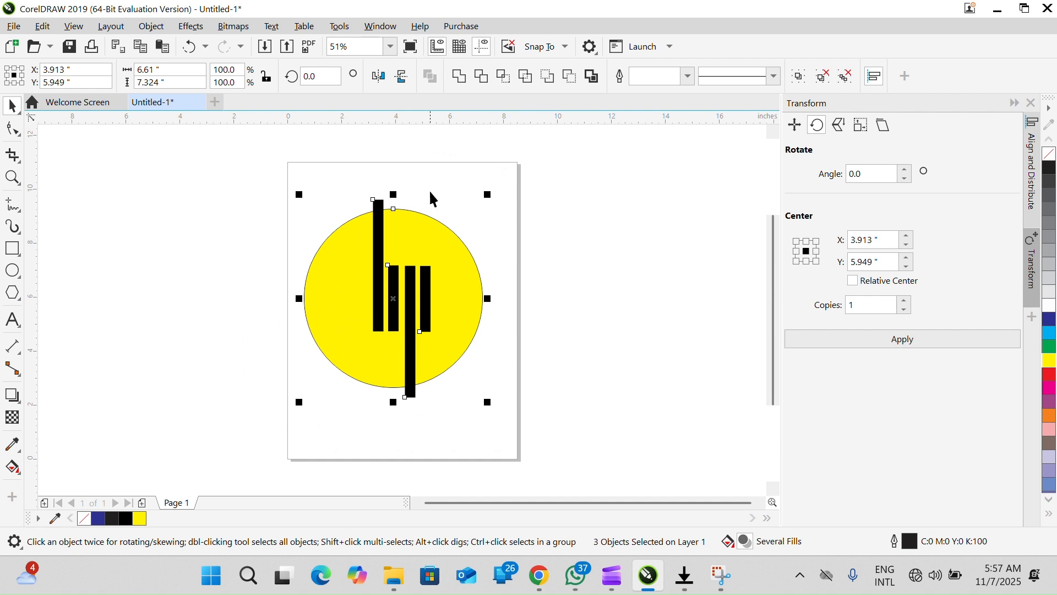
pyautogui.click(485, 83)
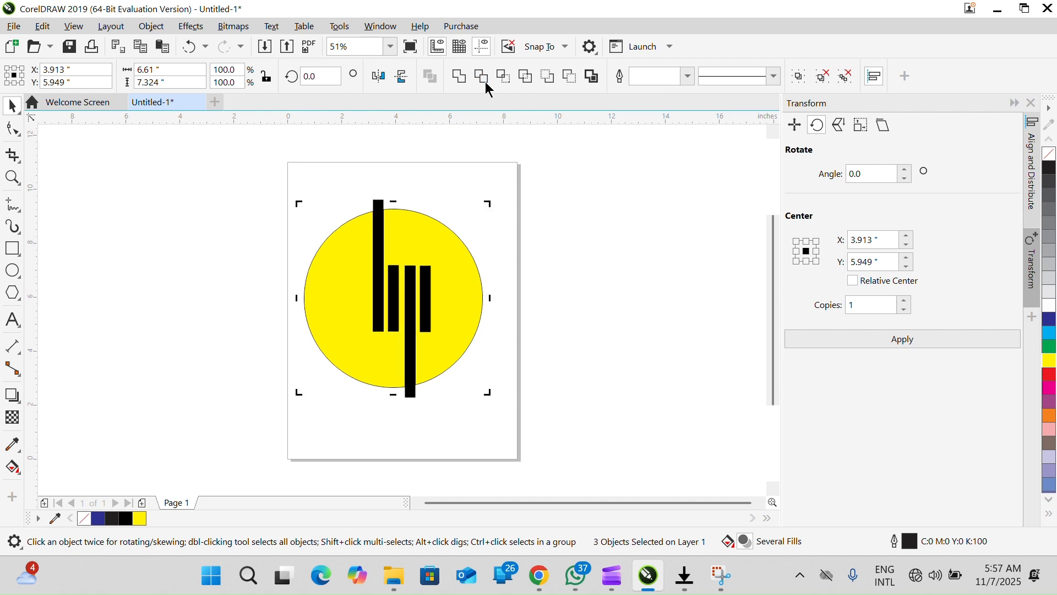
# Move both black bar groups off the page to its right and delete them
pyautogui.click(521, 207)
pyautogui.click(382, 231)
pyautogui.moveTo(382, 231); pyautogui.dragTo(591, 245)
pyautogui.moveTo(410, 293); pyautogui.dragTo(638, 267)
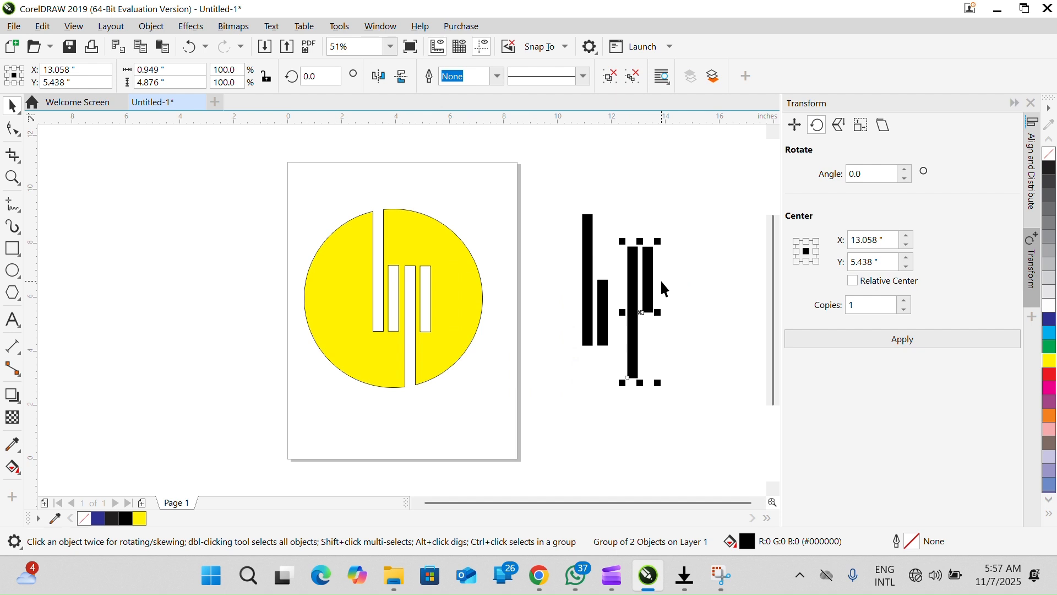
pyautogui.press('Delete')
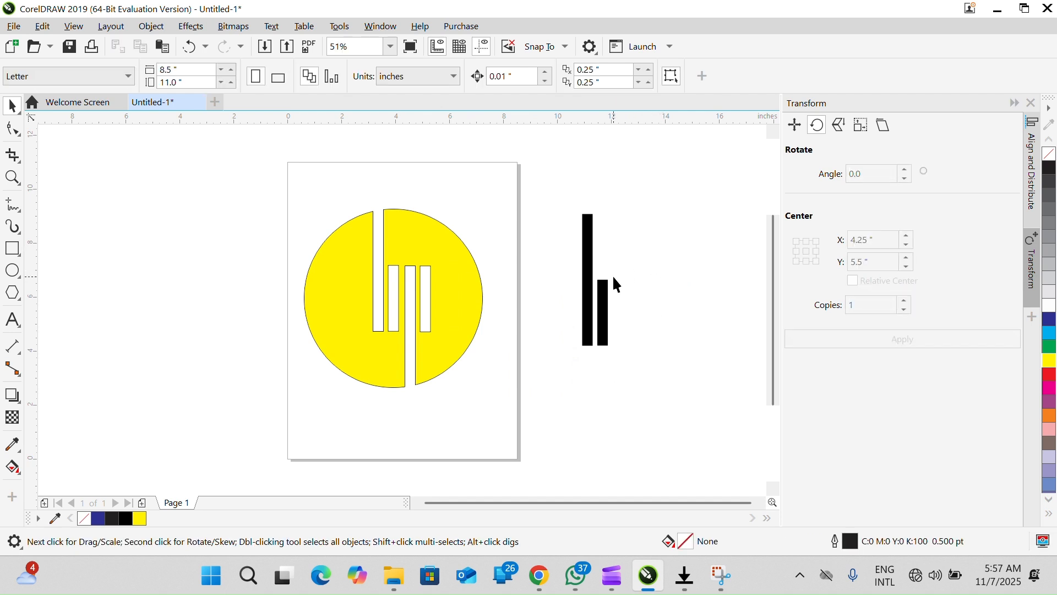
pyautogui.click(606, 303)
pyautogui.press('Delete')
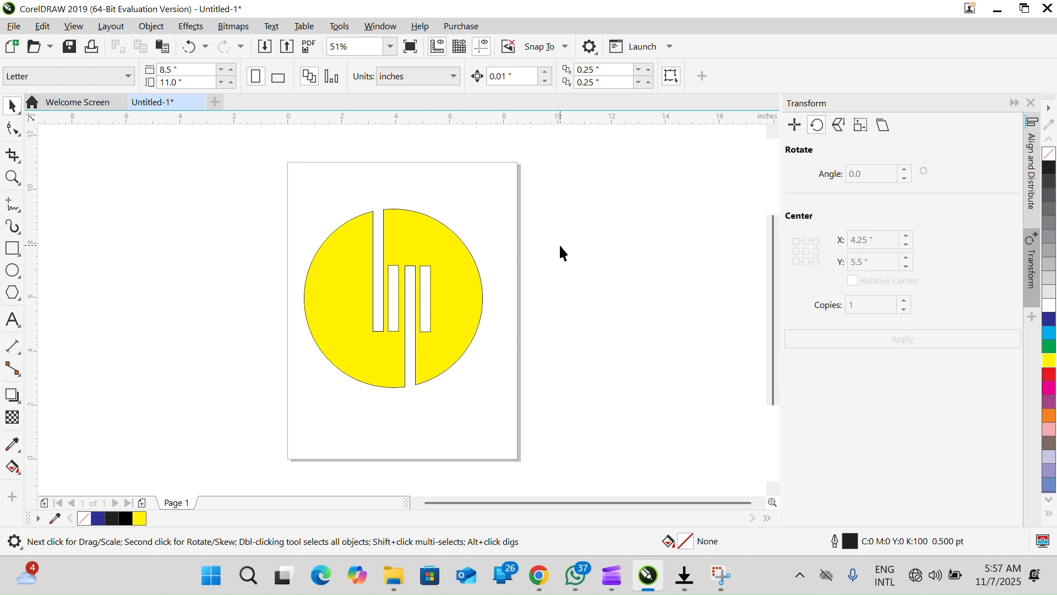
# Undo the deletion and moves of the bar groups and the trim of the circle
pyautogui.hotkey('ctrl', 'z')
pyautogui.hotkey('ctrl', 'z')
pyautogui.hotkey('ctrl', 'z')
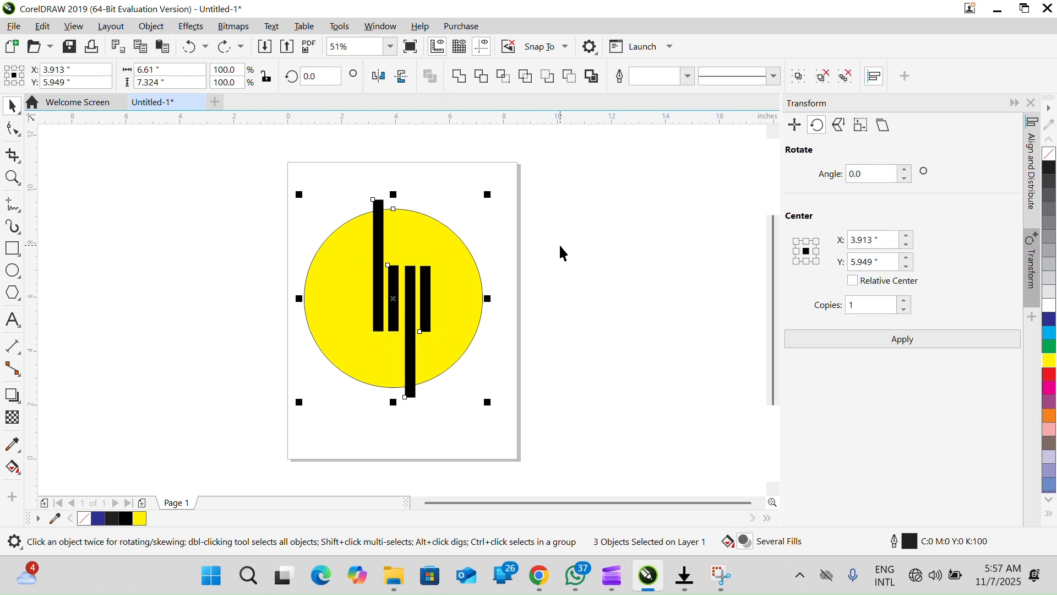
# Skew both black bar groups together horizontally so their tops slant to the right
pyautogui.click(549, 278)
pyautogui.click(377, 312)
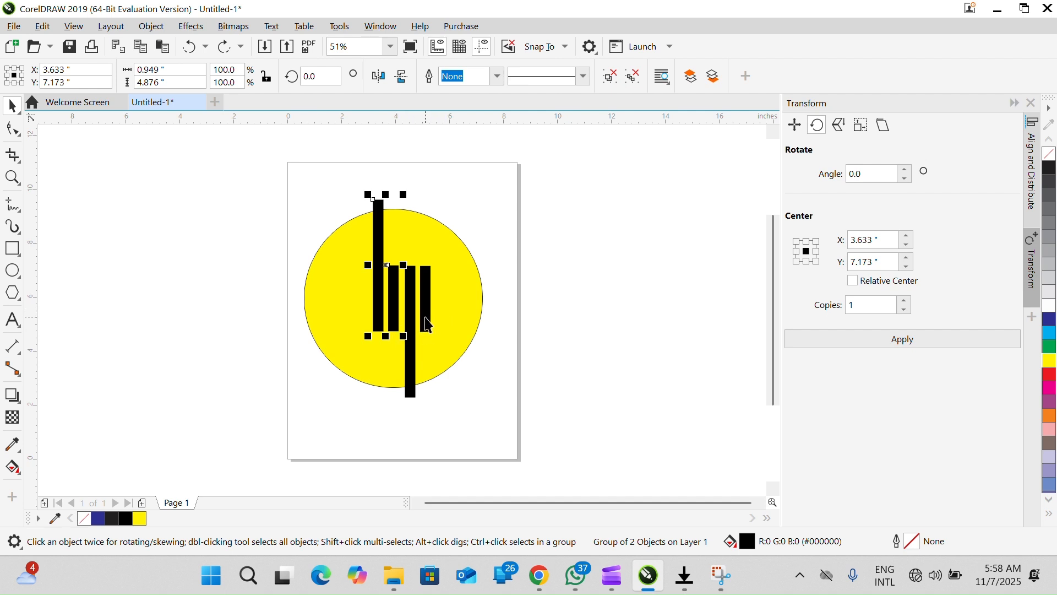
pyautogui.keyDown('shift'); pyautogui.click(428, 327); pyautogui.keyUp('shift')
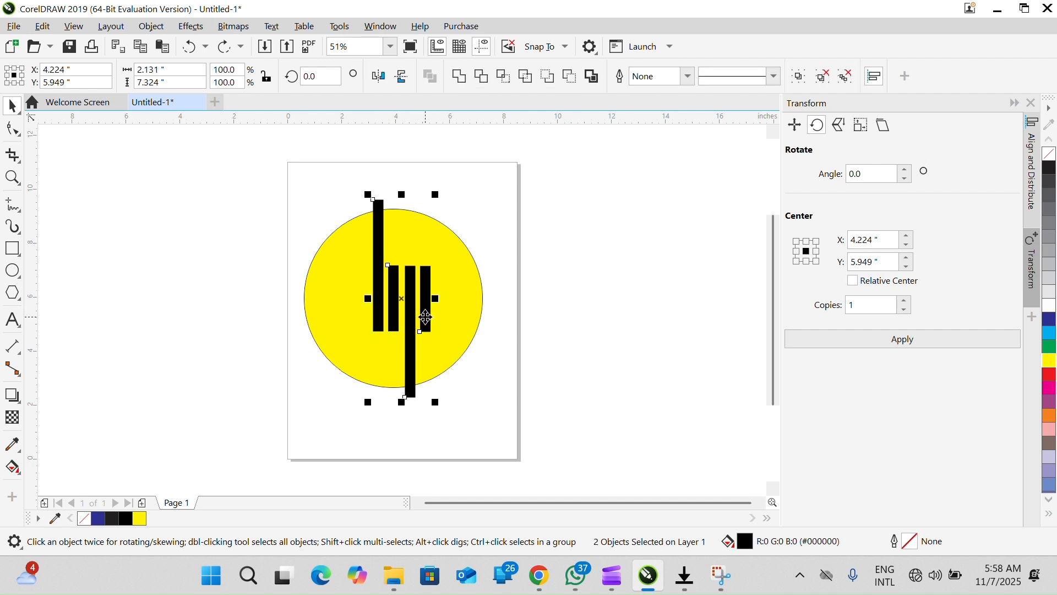
pyautogui.click(399, 297)
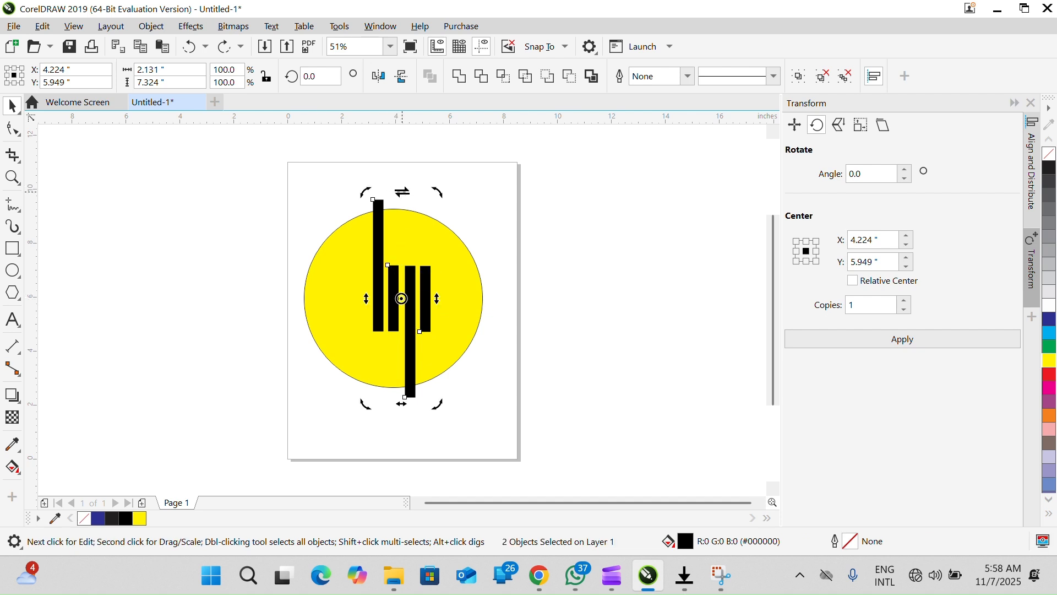
pyautogui.moveTo(402, 191); pyautogui.dragTo(445, 196)
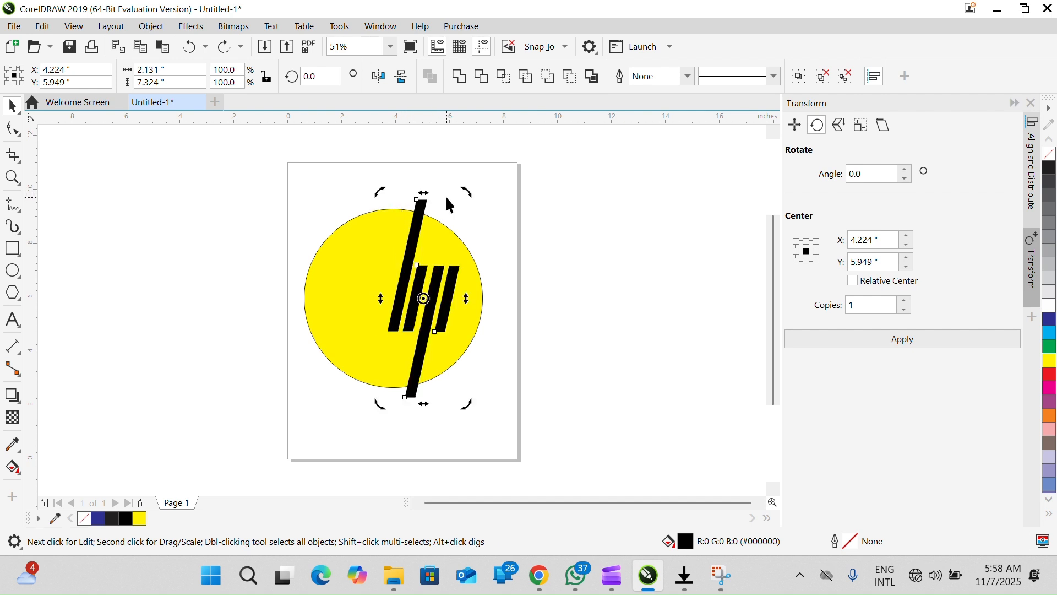
# Move the slanted bars left to the middle of the circle, centred at about X 3.85 in, Y 6.19 in
pyautogui.click(424, 304)
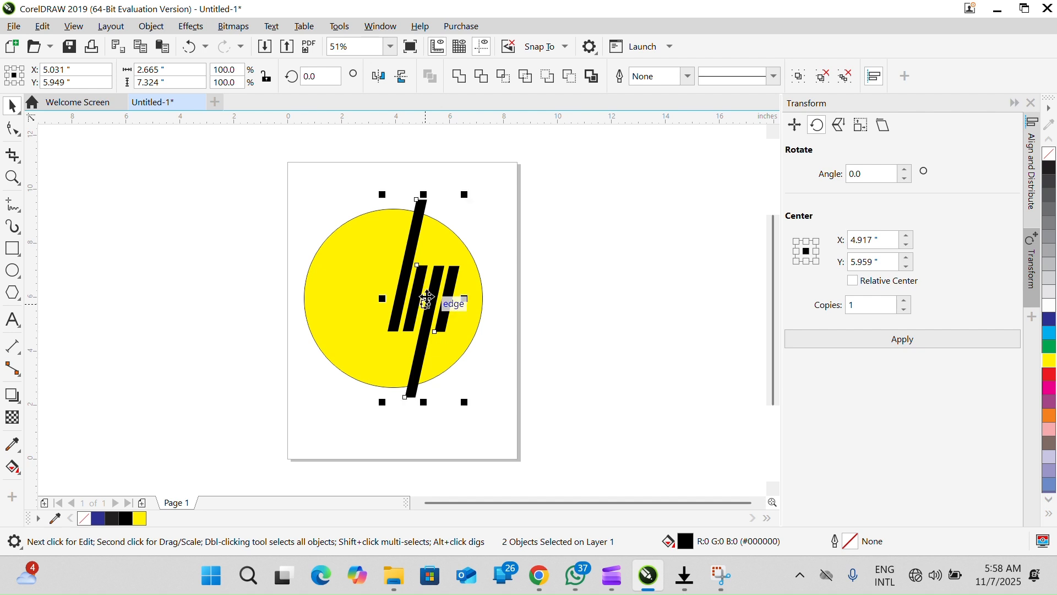
pyautogui.moveTo(424, 304); pyautogui.dragTo(392, 295)
pyautogui.click(198, 158)
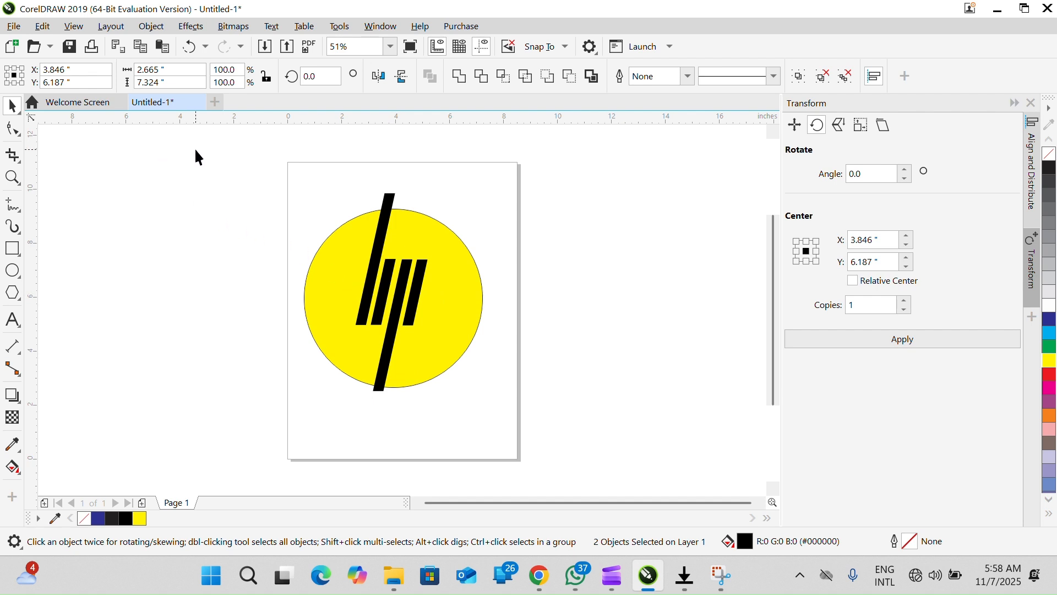
# Trim the yellow circle with the slanted bars, and move both bar groups off the page and delete them
pyautogui.moveTo(218, 162); pyautogui.dragTo(562, 446)
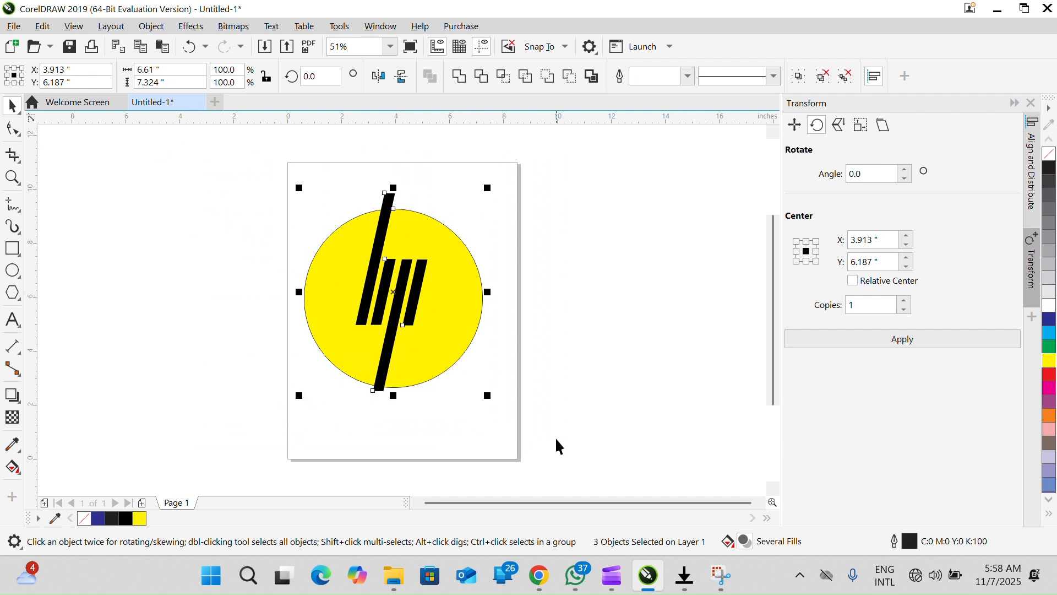
pyautogui.click(488, 75)
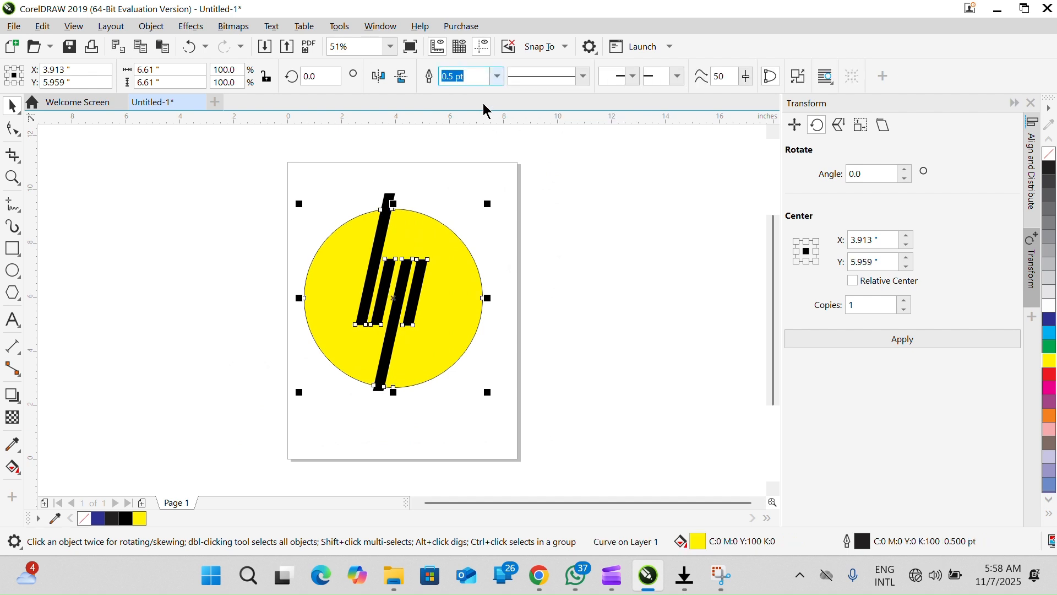
pyautogui.click(537, 171)
pyautogui.moveTo(385, 258); pyautogui.dragTo(537, 256)
pyautogui.moveTo(425, 278); pyautogui.dragTo(595, 256)
pyautogui.click(577, 274)
pyautogui.click(546, 287)
pyautogui.press('Delete')
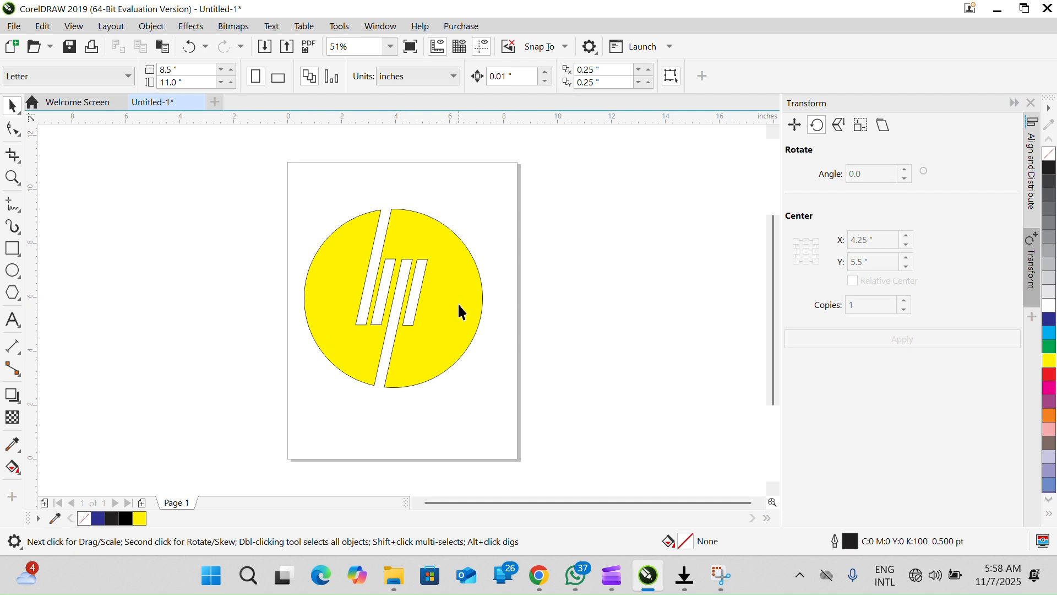
# Set the trimmed circle's outline width to None
pyautogui.click(470, 313)
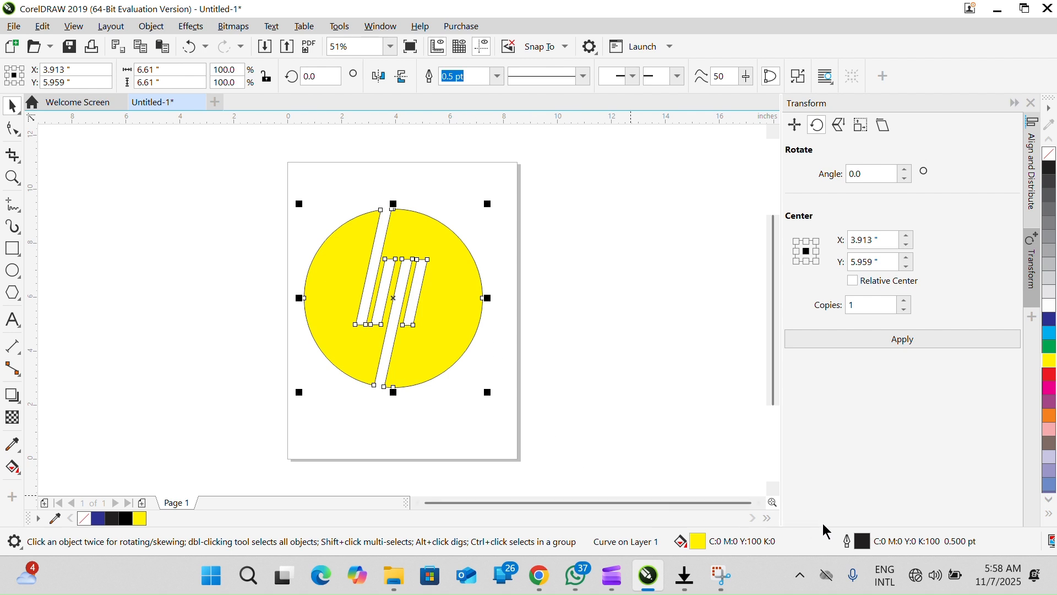
pyautogui.doubleClick(853, 543)
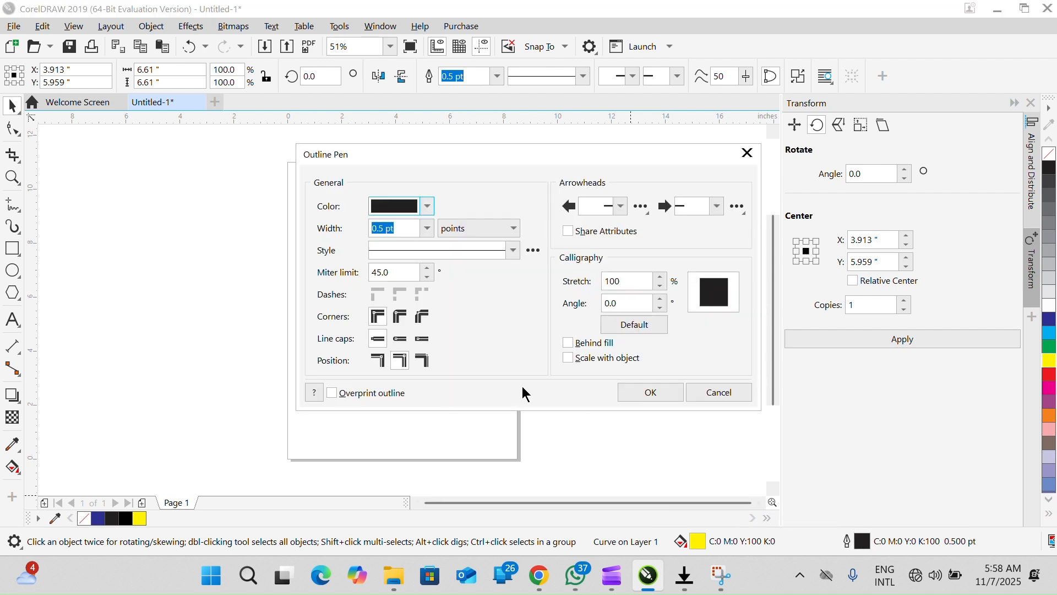
pyautogui.click(427, 228)
pyautogui.click(392, 242)
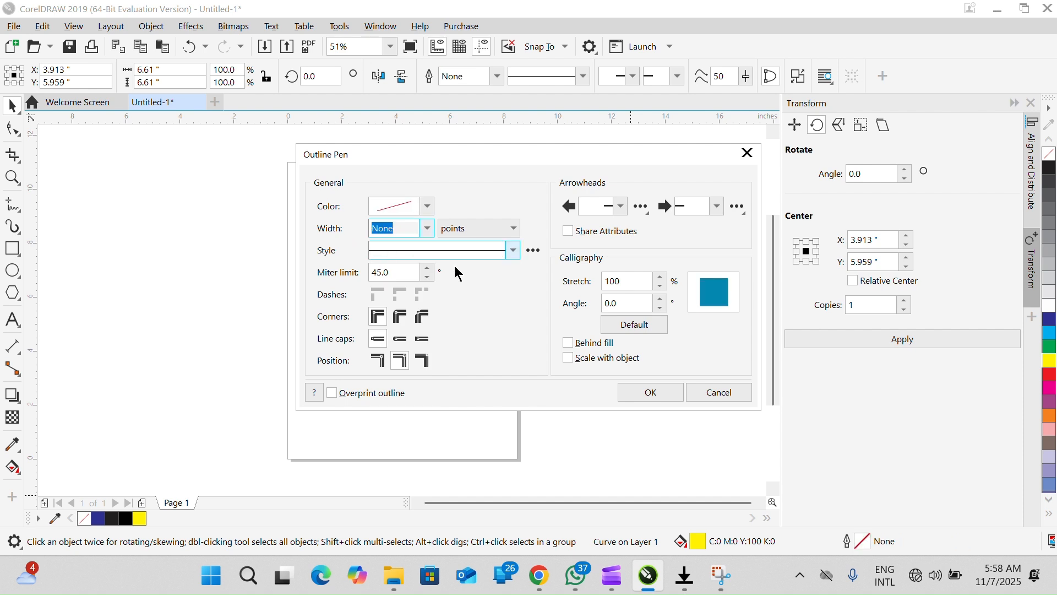
pyautogui.click(649, 396)
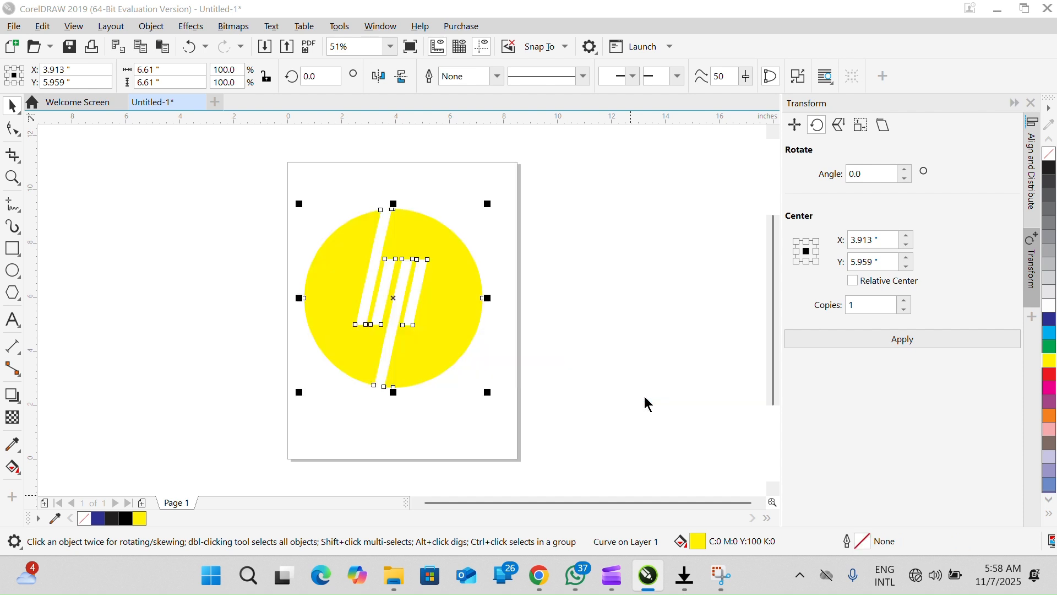
# Fill the trimmed circle with black and deselect it
pyautogui.click(446, 291)
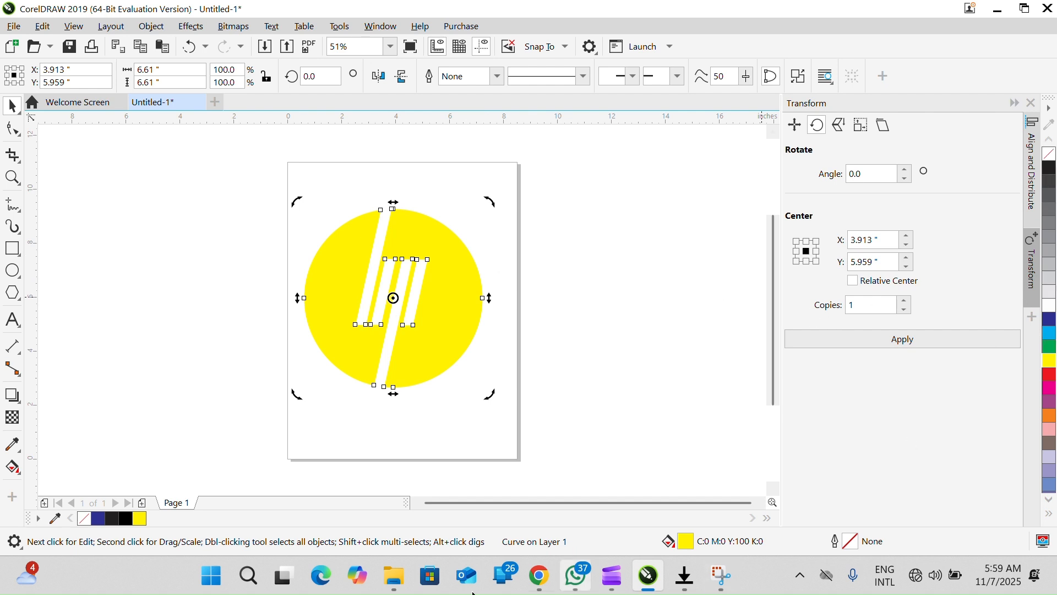
pyautogui.click(125, 518)
pyautogui.click(567, 300)
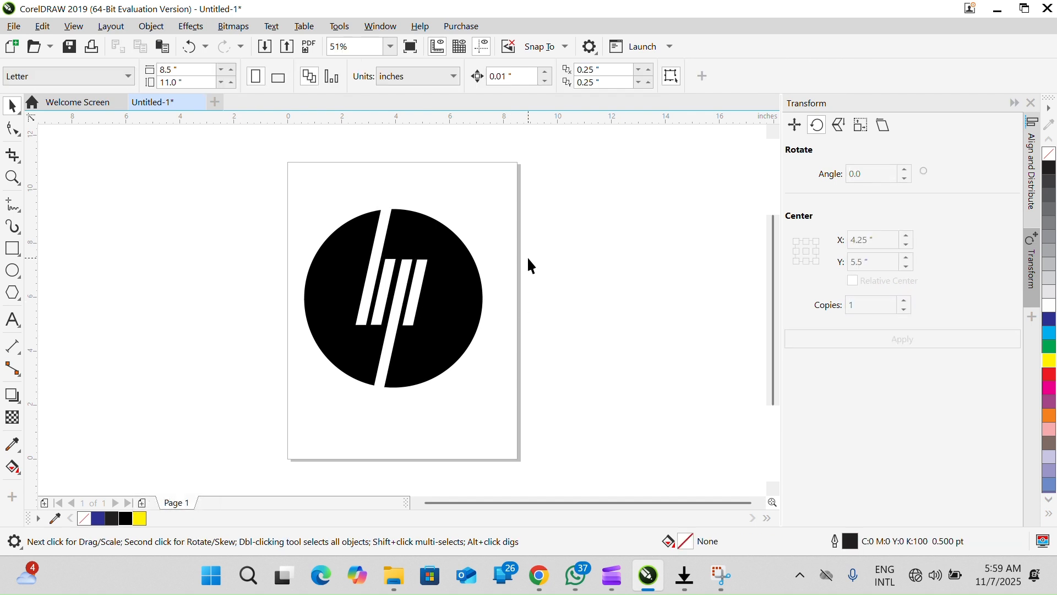
# Start exporting the logo to the Documents folder with the file name HPLOGO
pyautogui.click(292, 45)
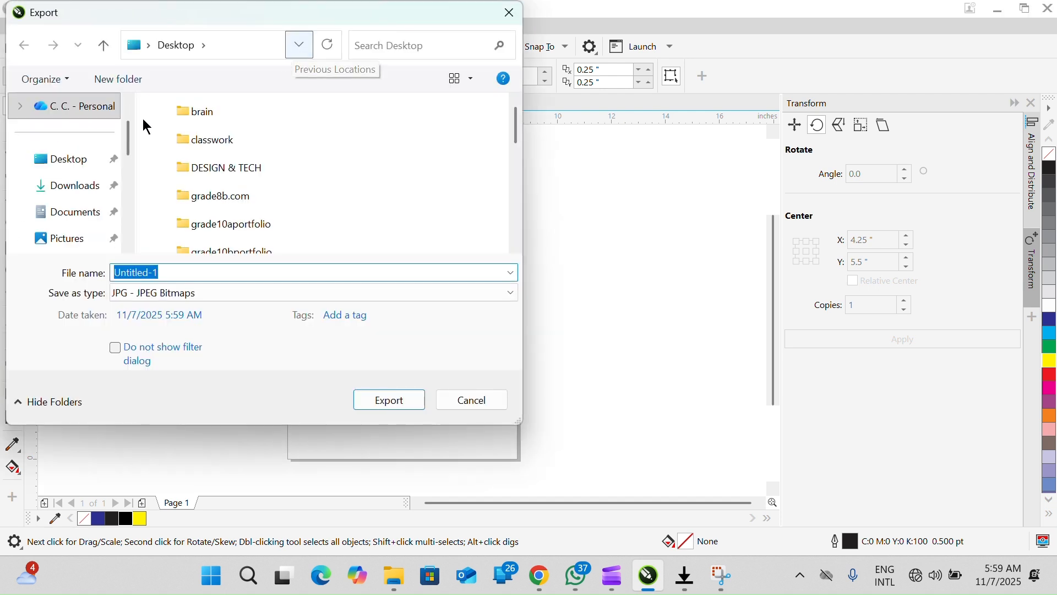
pyautogui.click(58, 174)
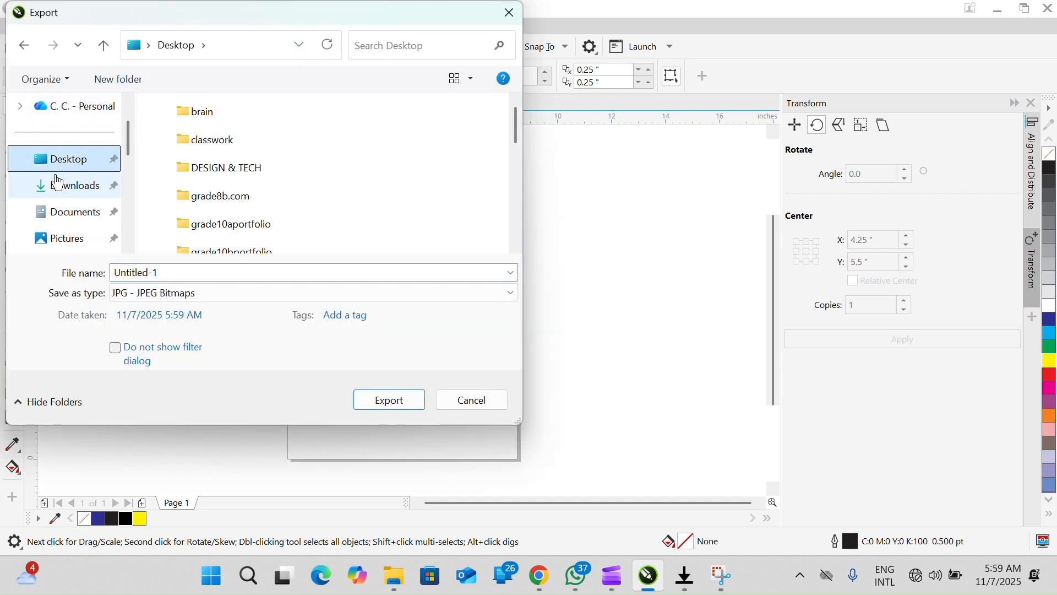
pyautogui.click(58, 220)
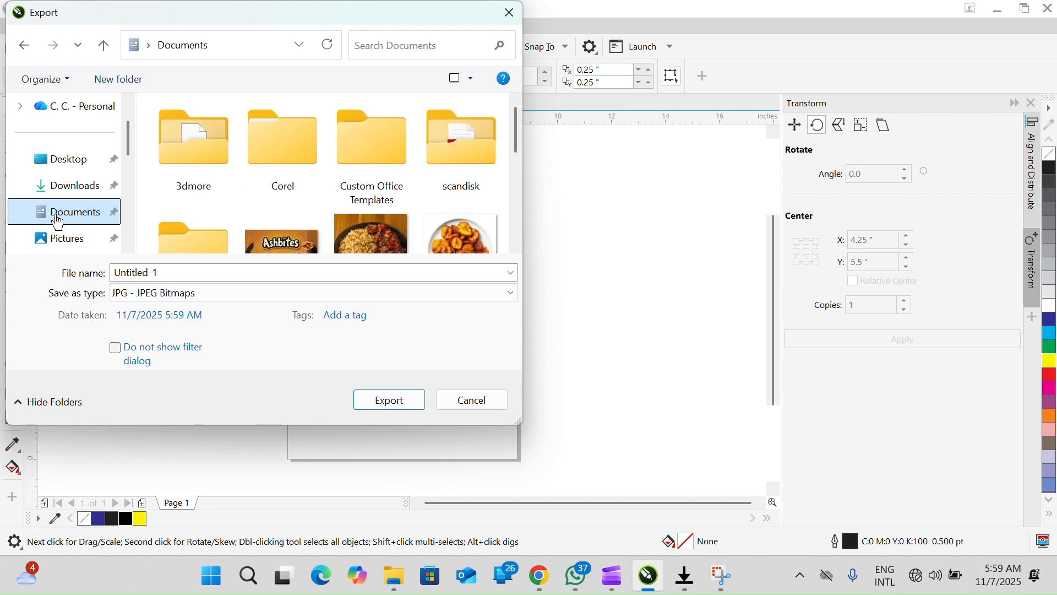
pyautogui.click(169, 276)
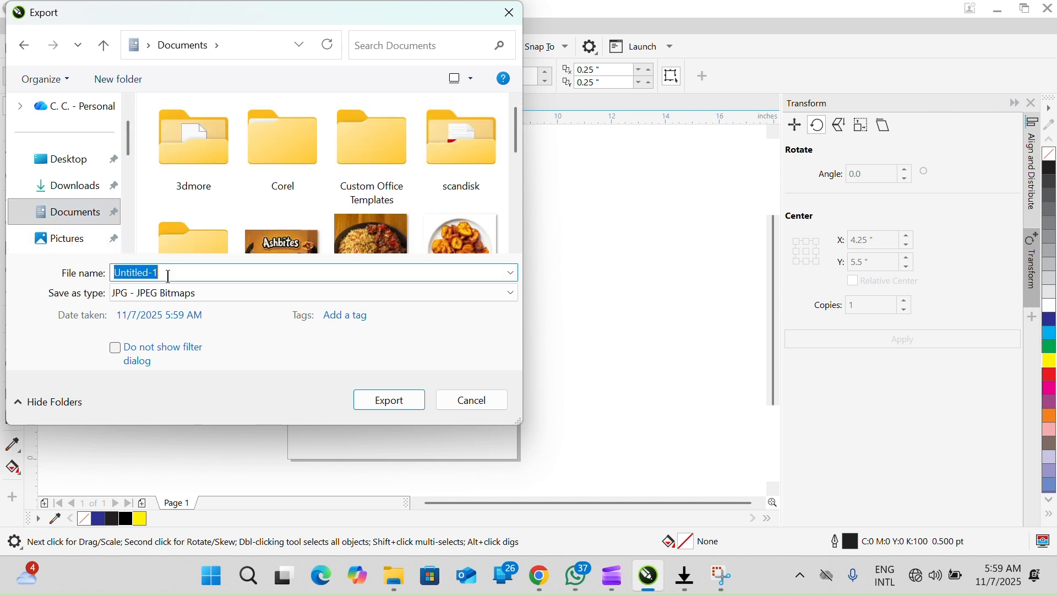
pyautogui.write('HP')
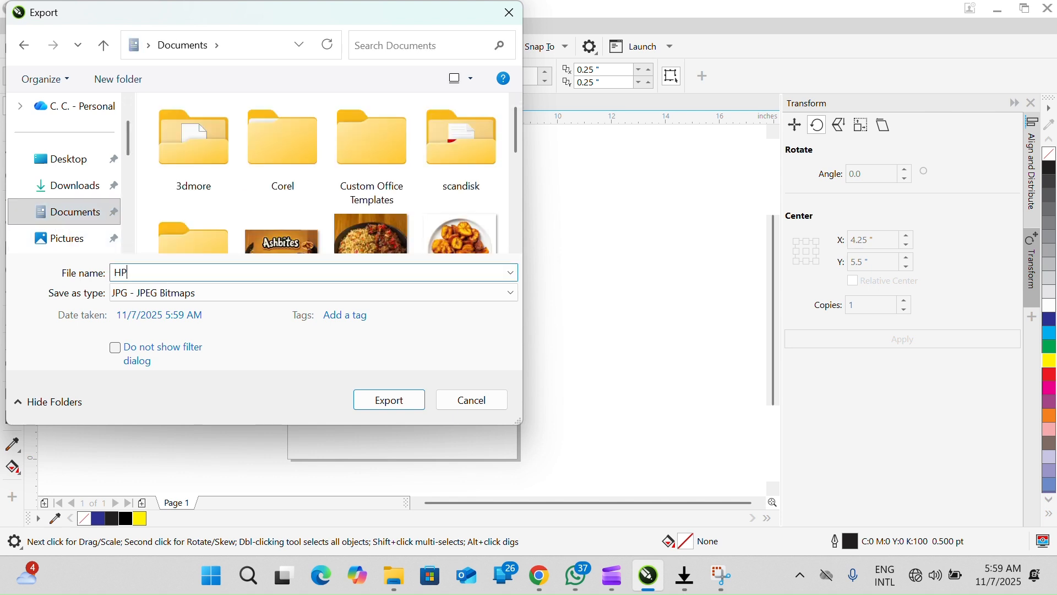
pyautogui.write('LOGO')
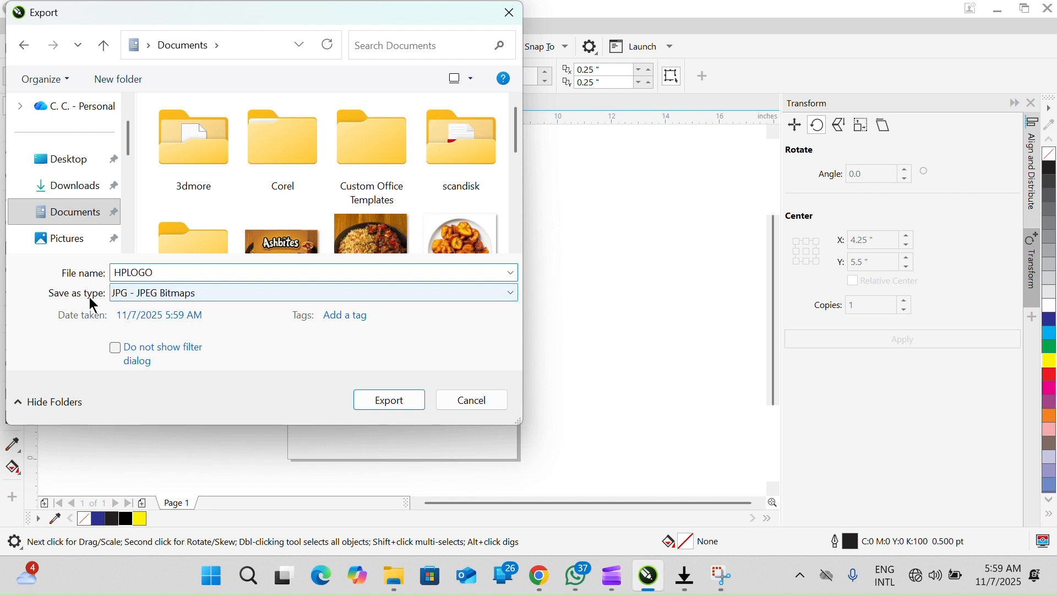
# Set the export format to PNG - Portable Network Graphics and export with RGB Color (24-bit) and transparency enabled
pyautogui.click(207, 292)
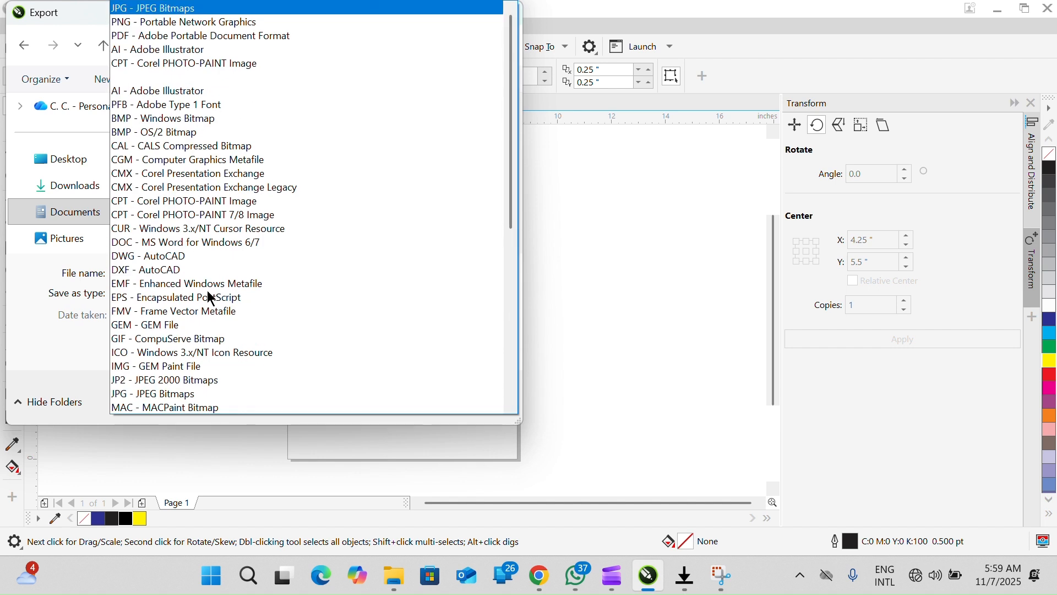
pyautogui.click(193, 23)
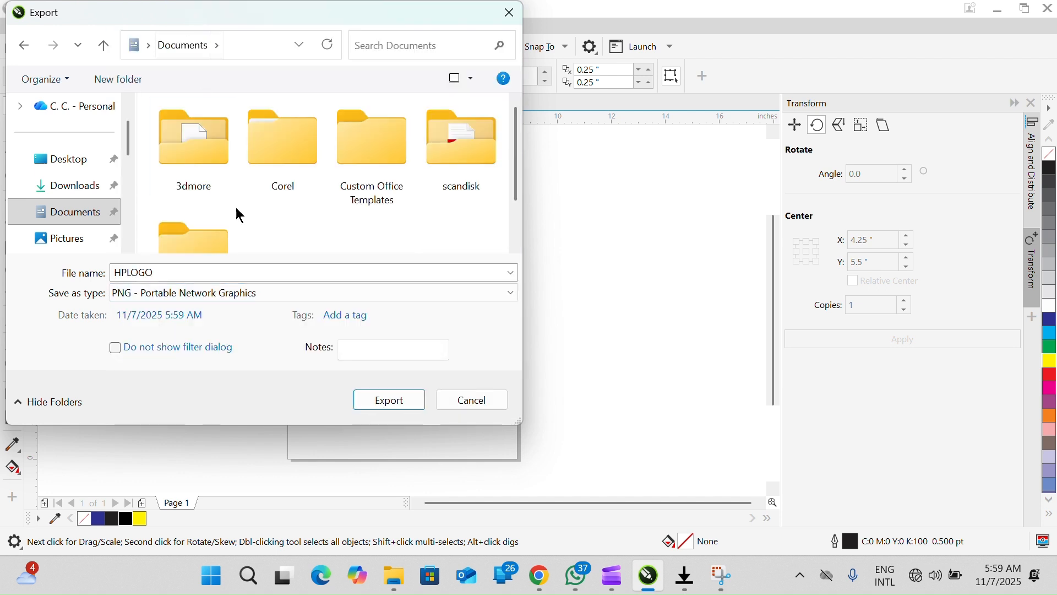
pyautogui.click(396, 401)
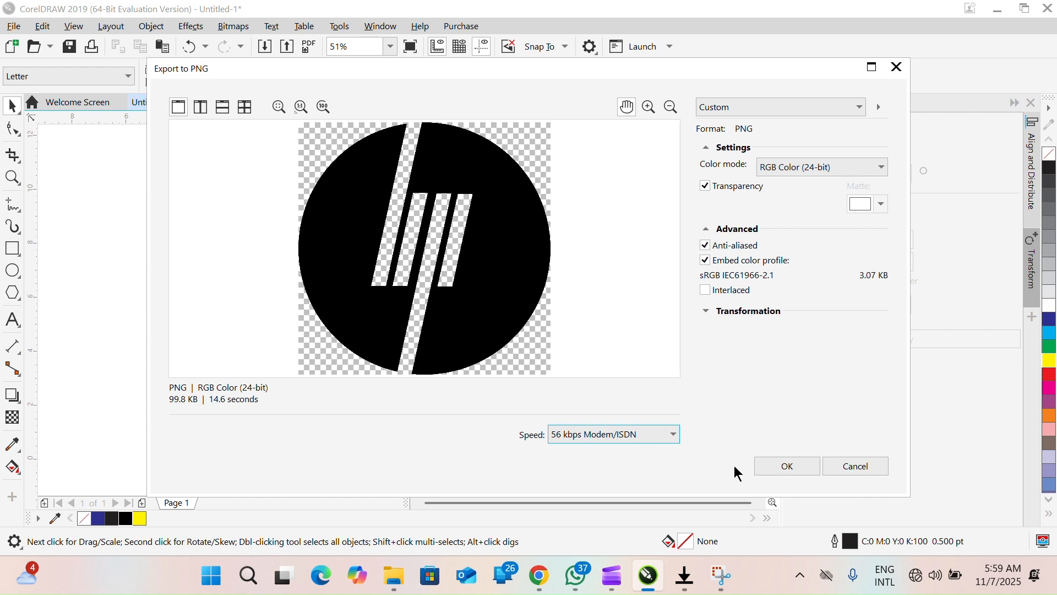
pyautogui.click(784, 469)
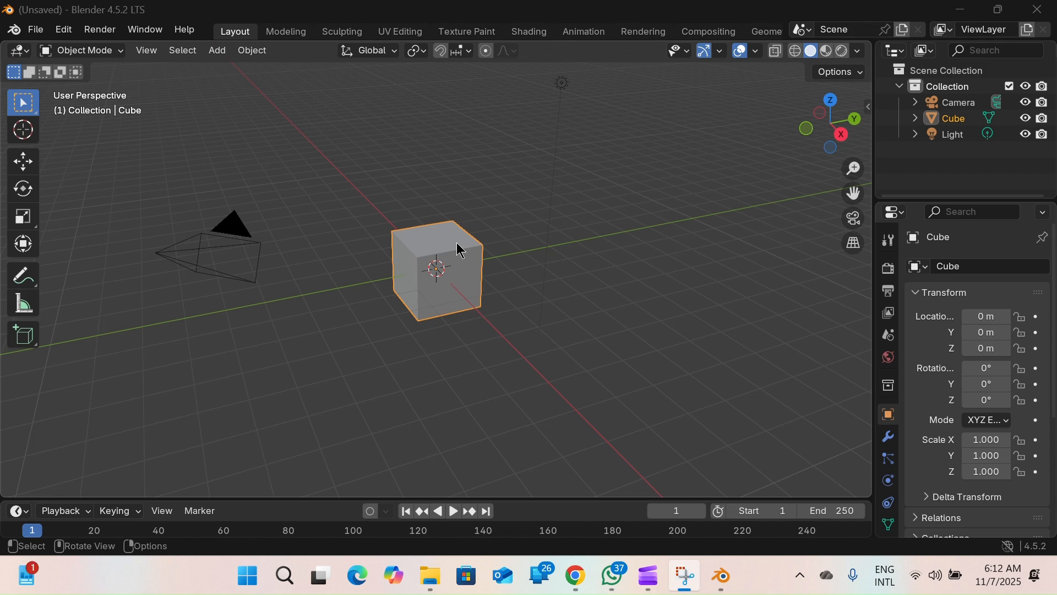
# Switch to Blender, delete the default cube and add a cylinder mesh in its place
pyautogui.press('Delete')
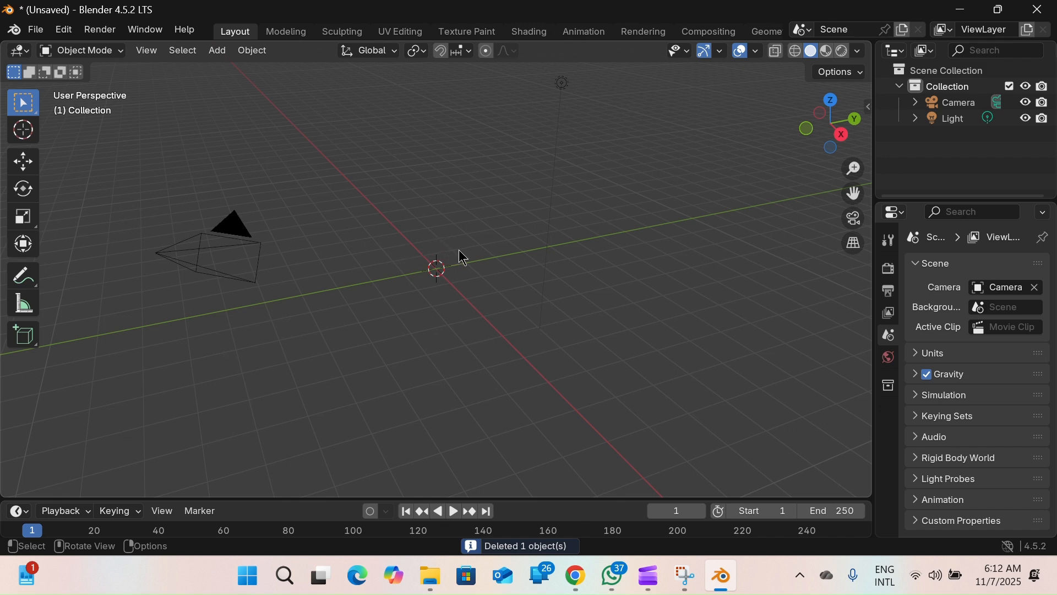
pyautogui.hotkey('shift', 'a')
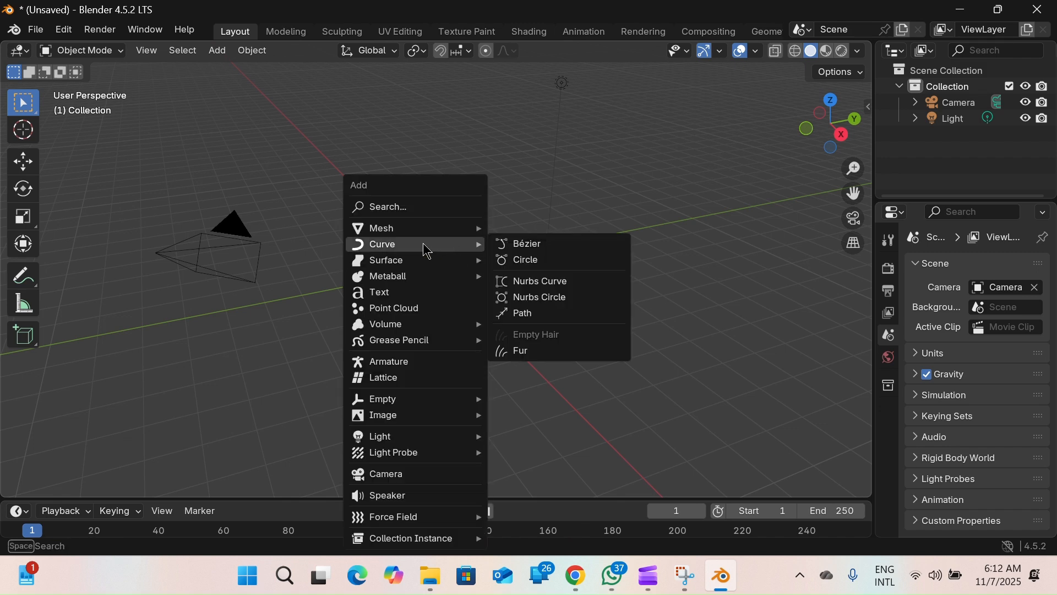
pyautogui.moveTo(453, 229)
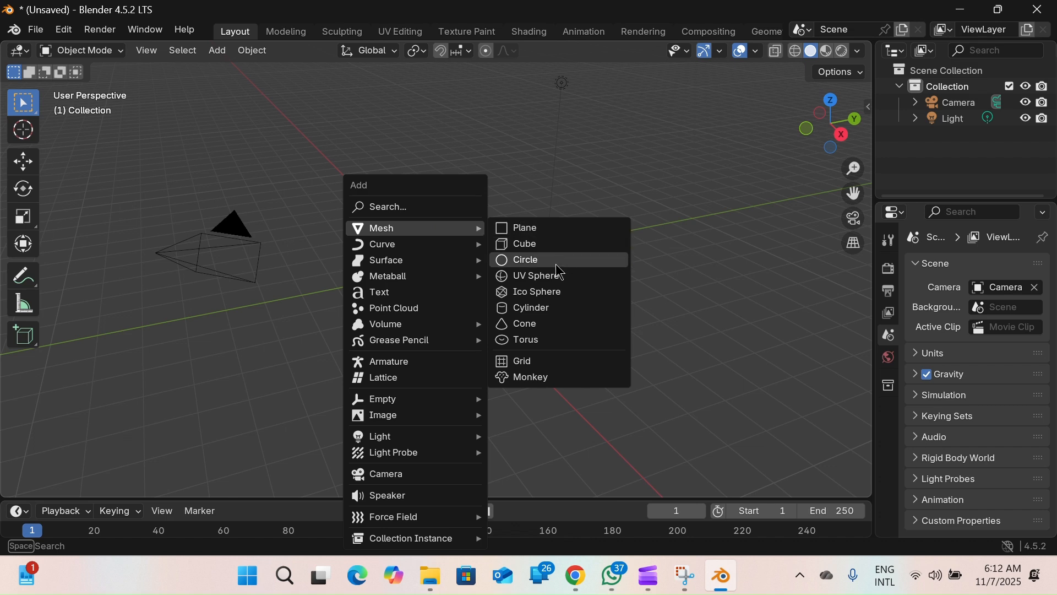
pyautogui.click(543, 308)
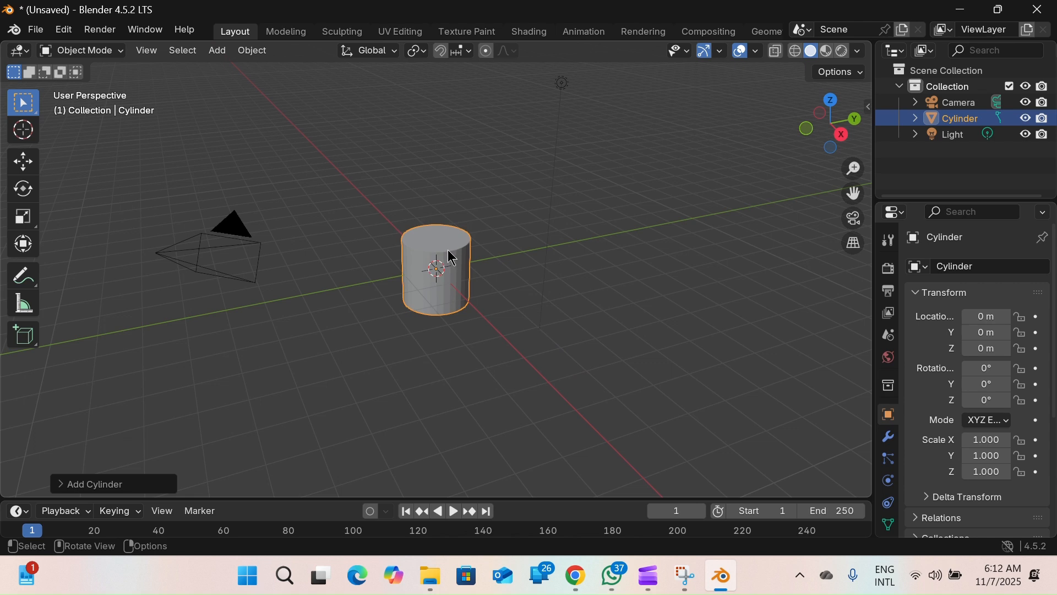
# In Edit Mode with face selection, move the cylinder's top face up about 1.68 m along the Z axis
pyautogui.press('Tab')
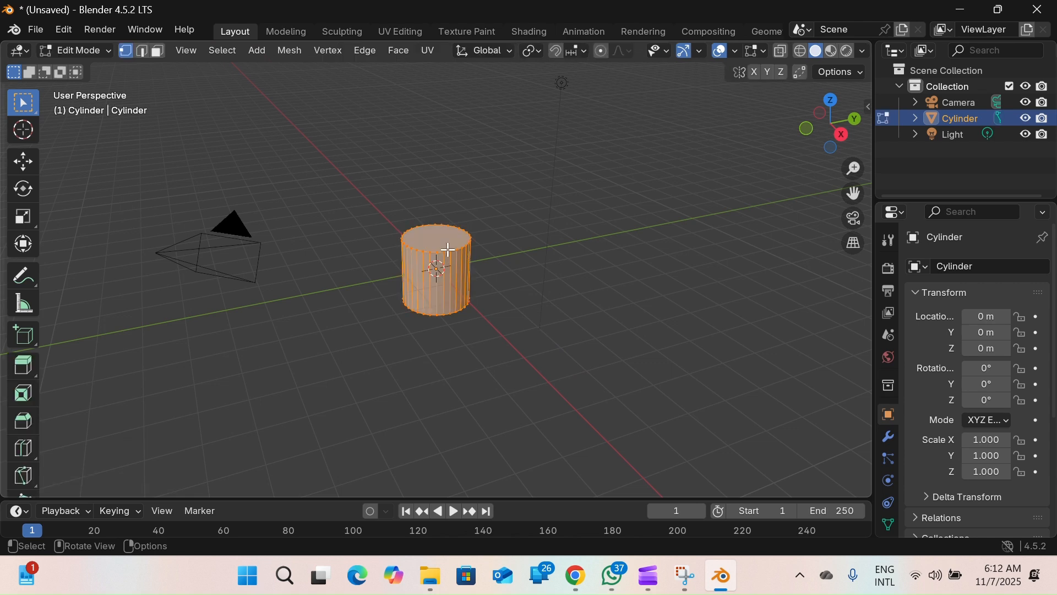
pyautogui.click(160, 53)
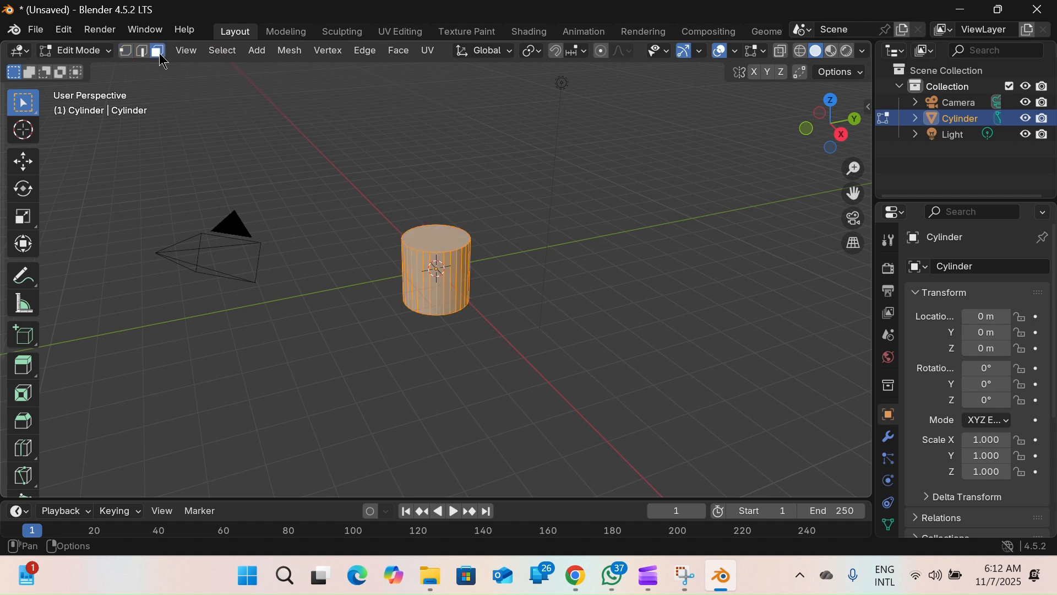
pyautogui.click(438, 234)
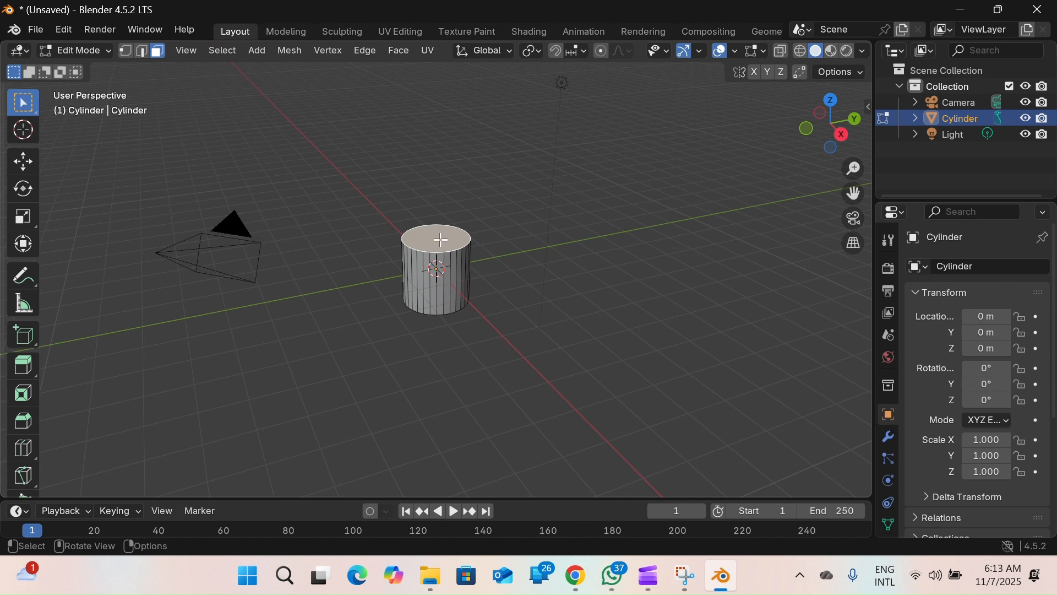
pyautogui.press('g')
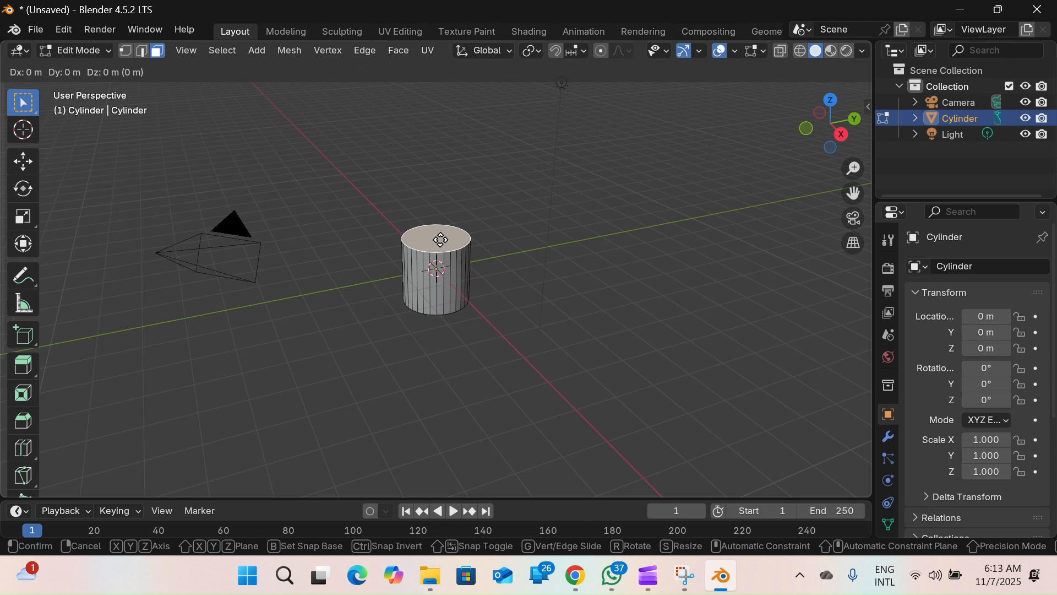
pyautogui.press('z')
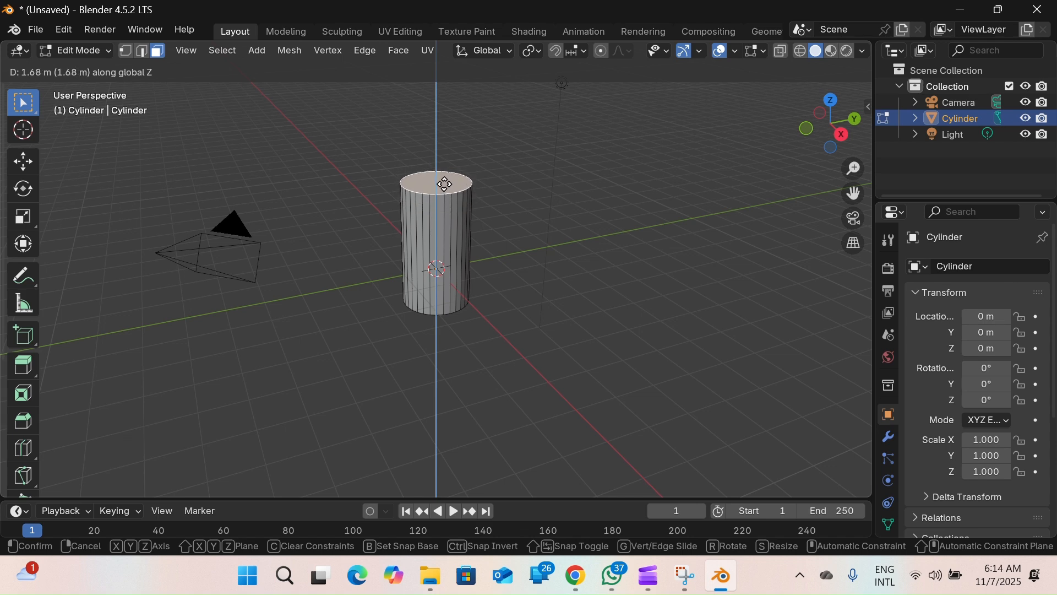
pyautogui.click(444, 184)
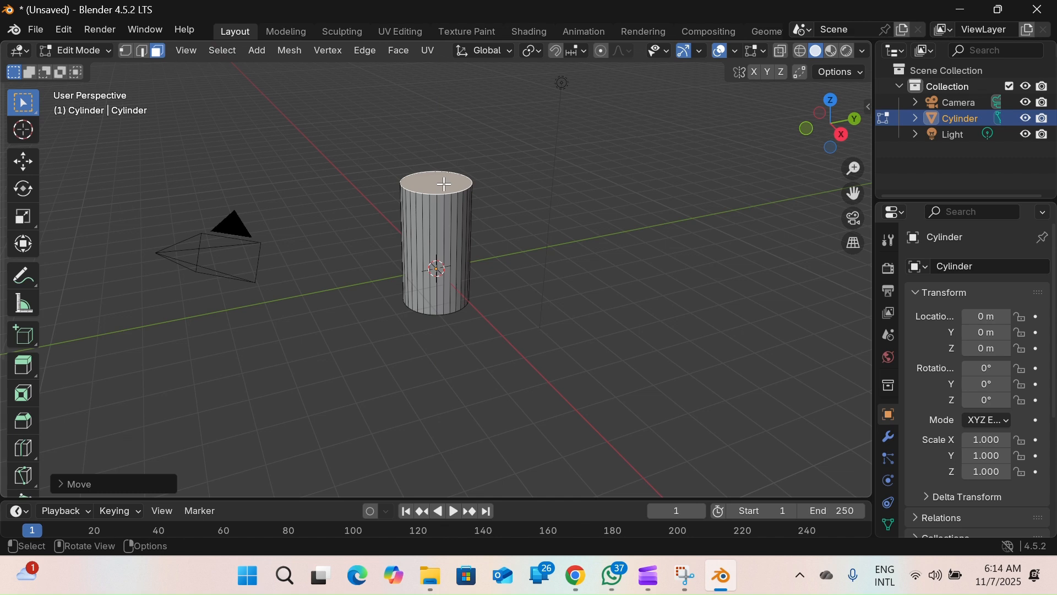
# Scale the top face by about 2.16 and extrude it upward about 0.3 m to form a narrow rim band
pyautogui.press('s')
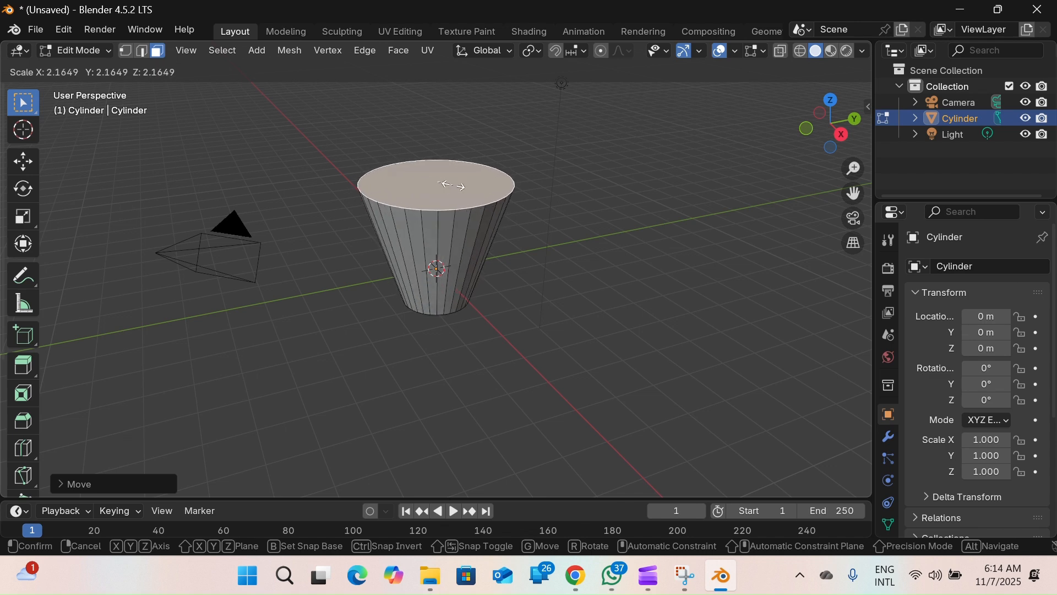
pyautogui.click(454, 186)
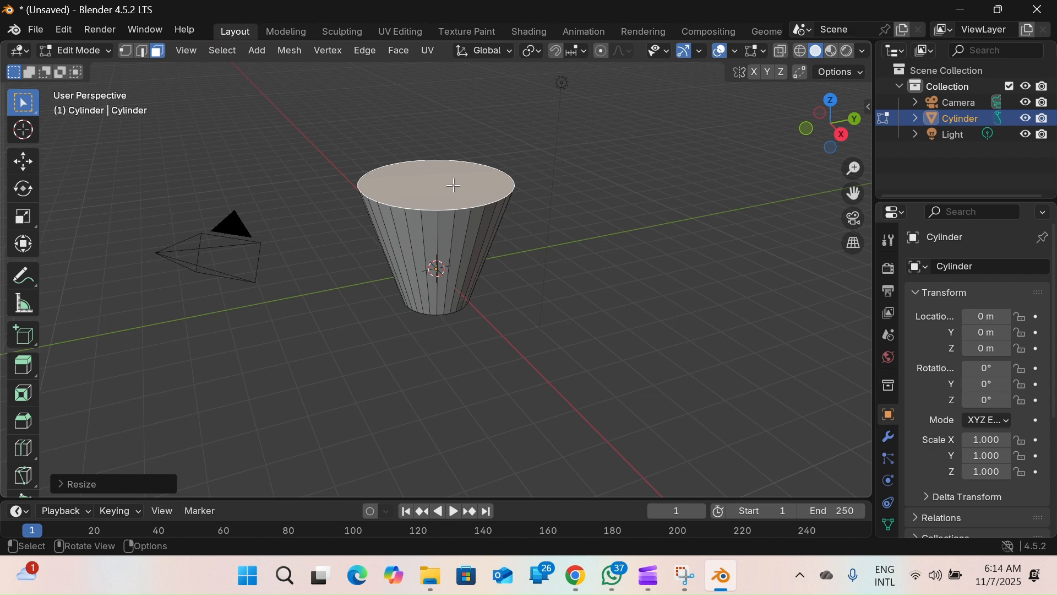
pyautogui.press('e')
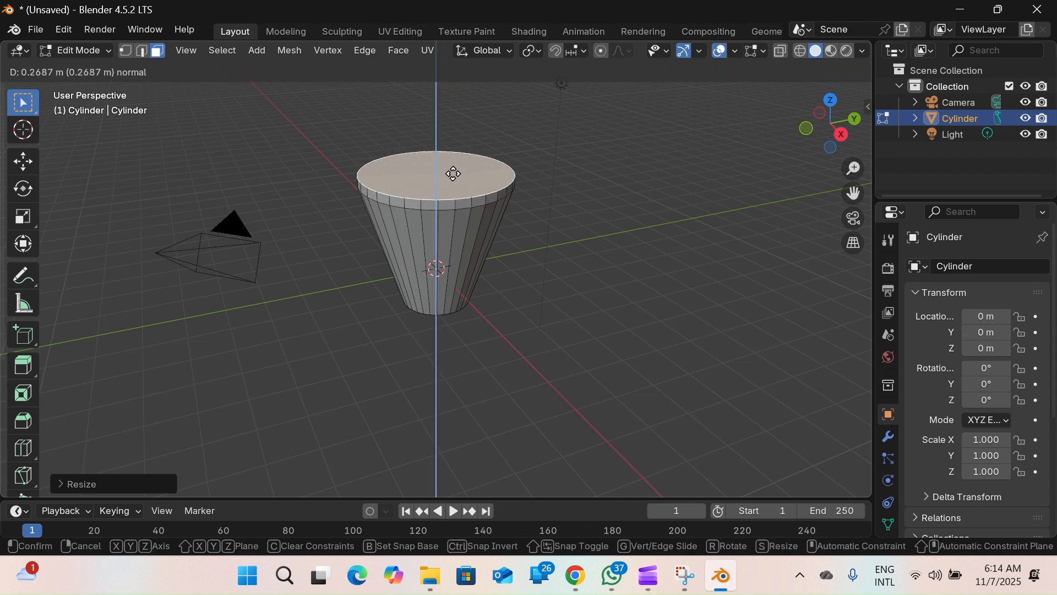
pyautogui.click(454, 172)
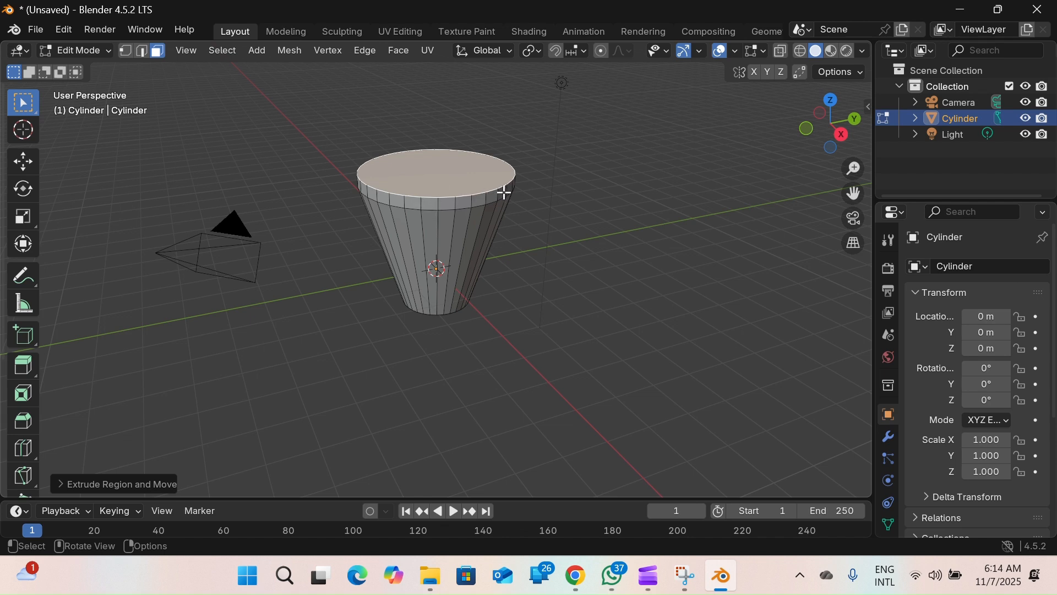
# Select the ring of faces around the rim band and extrude it outward along its normals by about 0.24 m
pyautogui.click(429, 204)
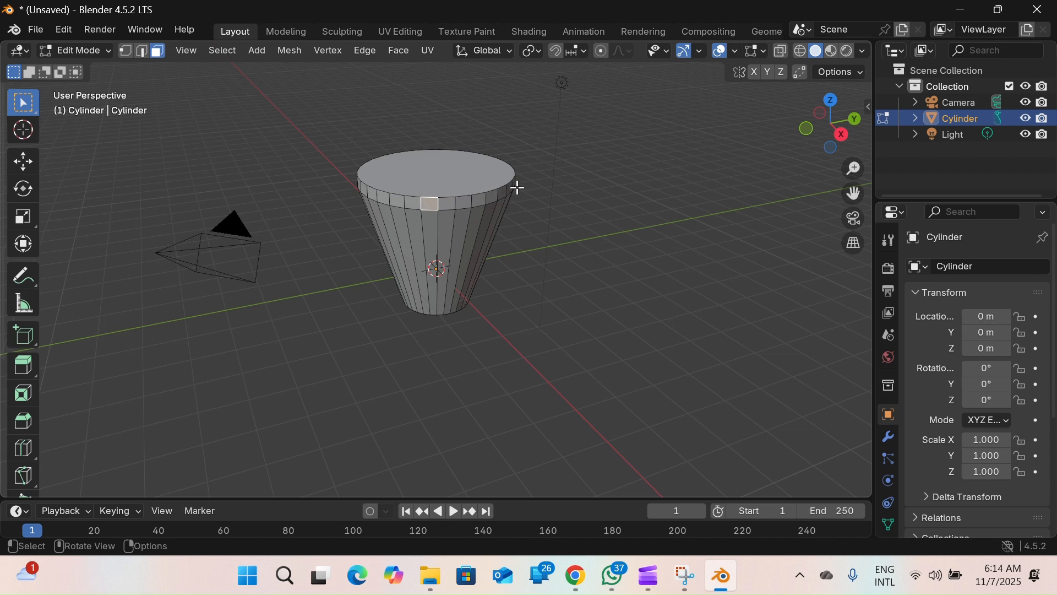
pyautogui.keyDown('alt'); pyautogui.click(374, 194); pyautogui.keyUp('alt')
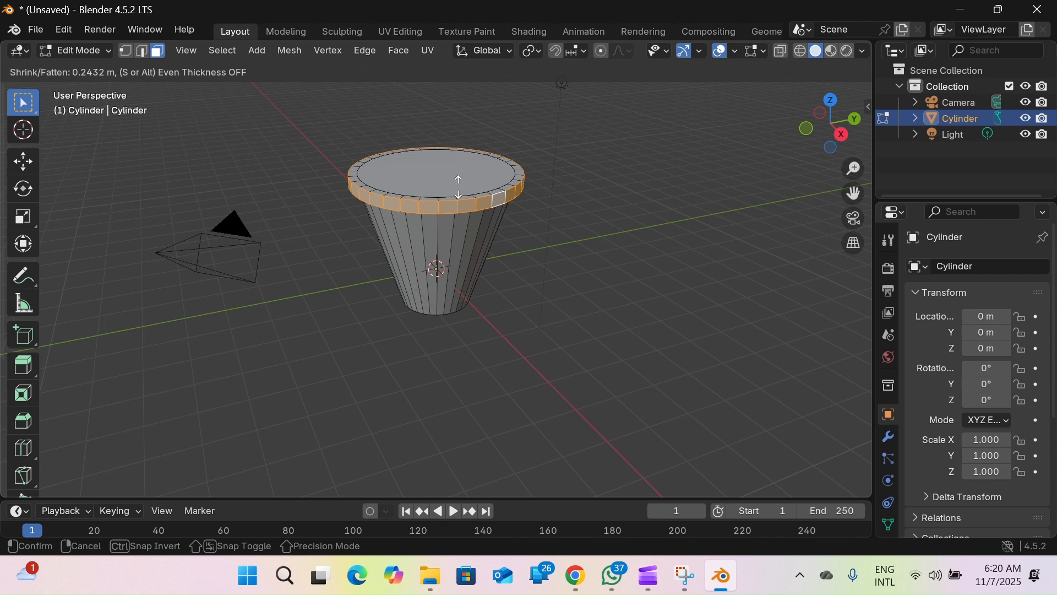
pyautogui.click(458, 187)
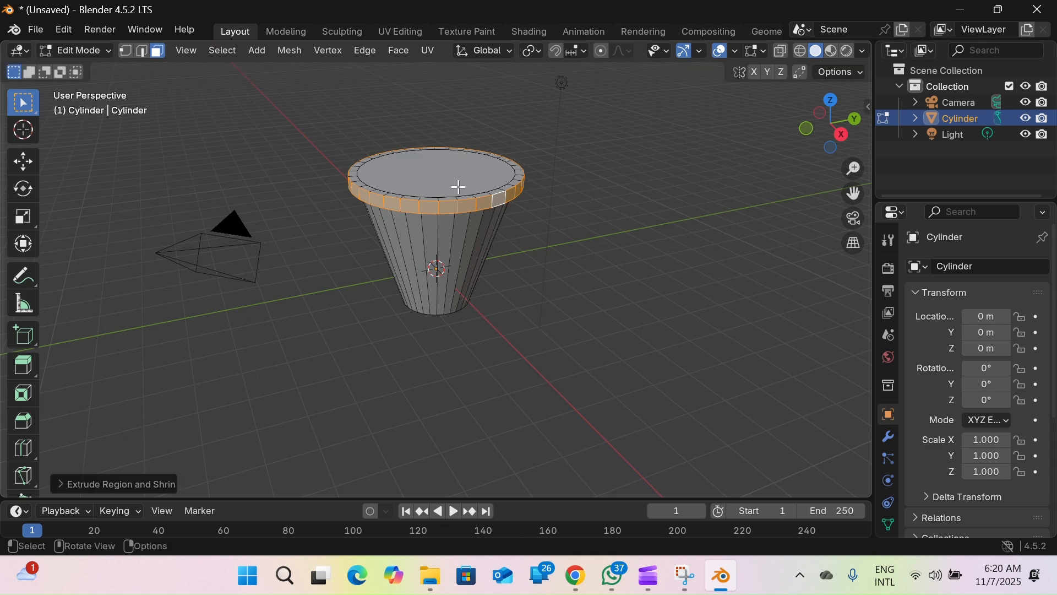
# Try extruding the top face inside the rim upward about 0.77 m, and undo the extrusion
pyautogui.click(430, 167)
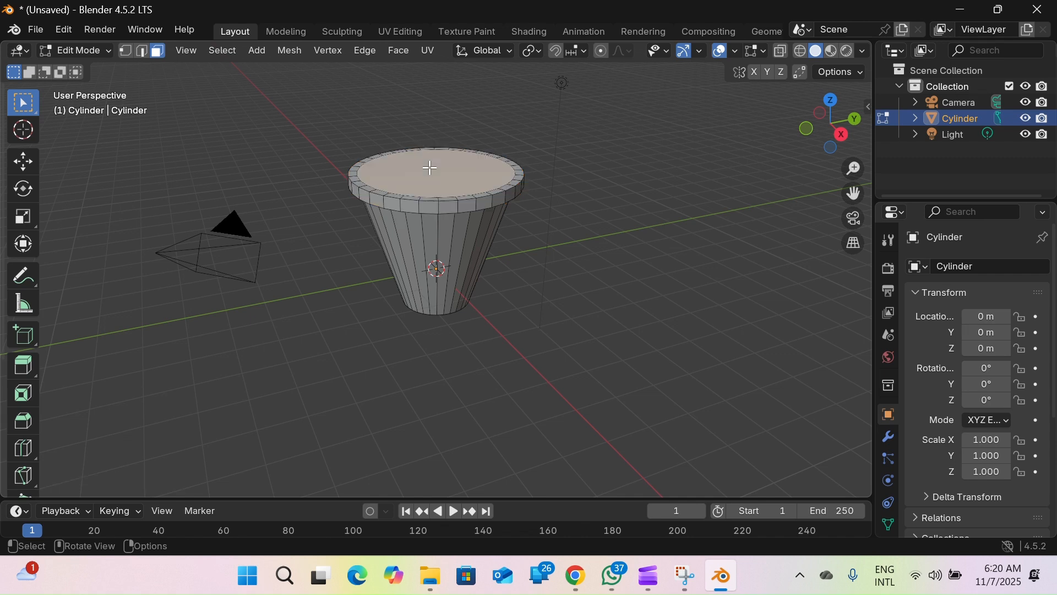
pyautogui.press('e')
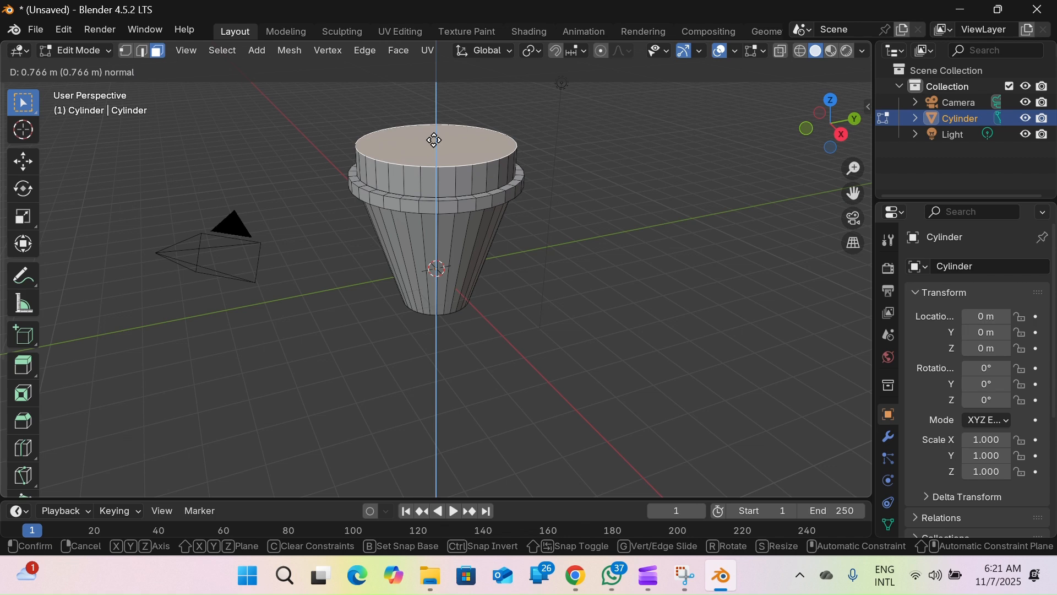
pyautogui.click(434, 141)
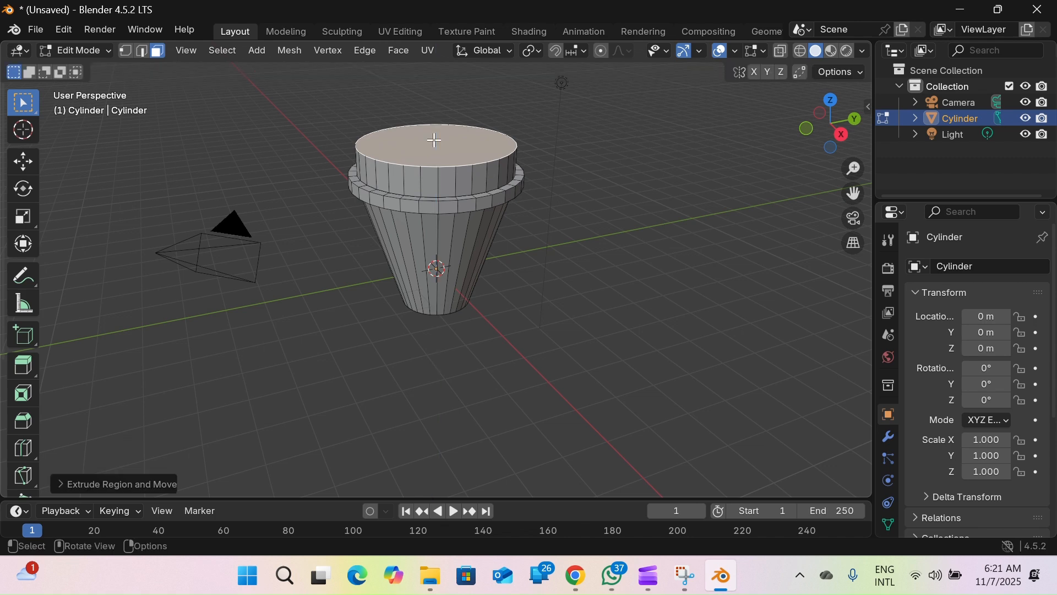
pyautogui.press('s')
pyautogui.rightClick(438, 143)
pyautogui.scroll(2, 439, 144)
pyautogui.keyDown('shift'); pyautogui.moveTo(439, 143); pyautogui.dragTo(433, 183, button='middle'); pyautogui.keyUp('shift')
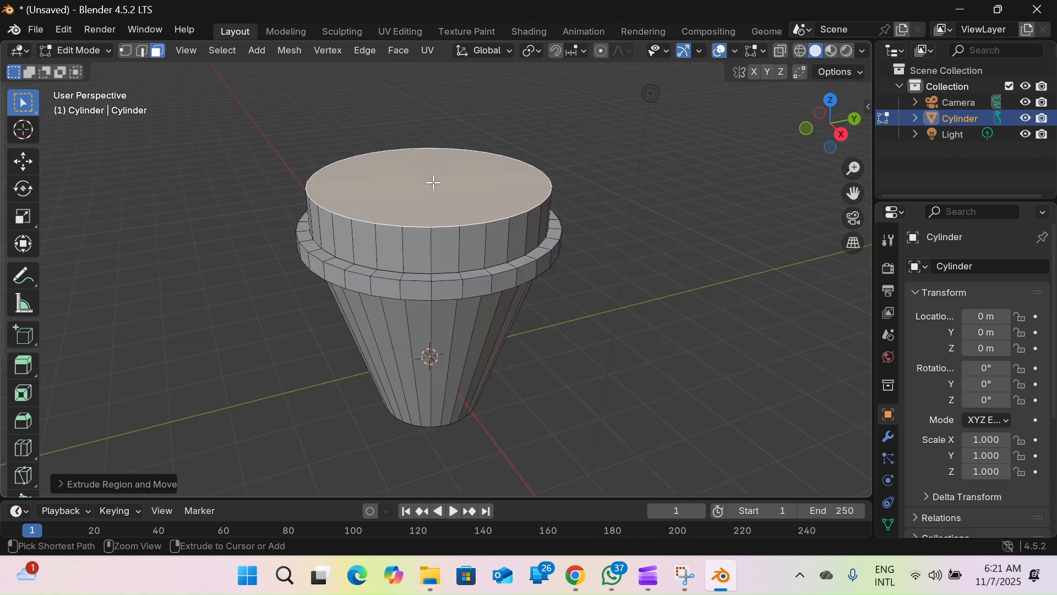
pyautogui.hotkey('ctrl', 'z')
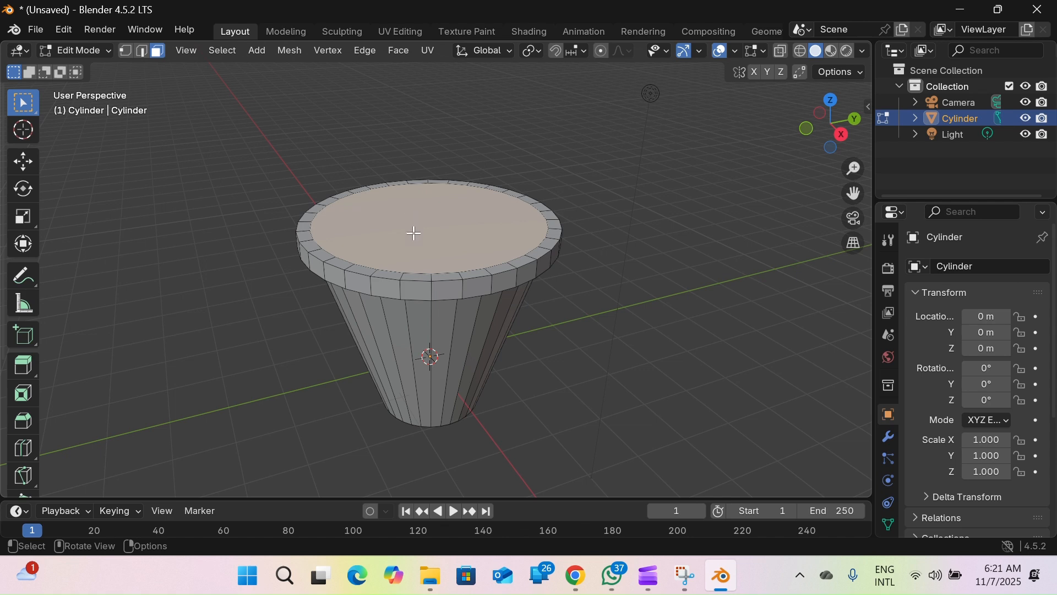
# Extrude the top face inside the rim upward about 0.58 m and scale it to about 0.80
pyautogui.press('e')
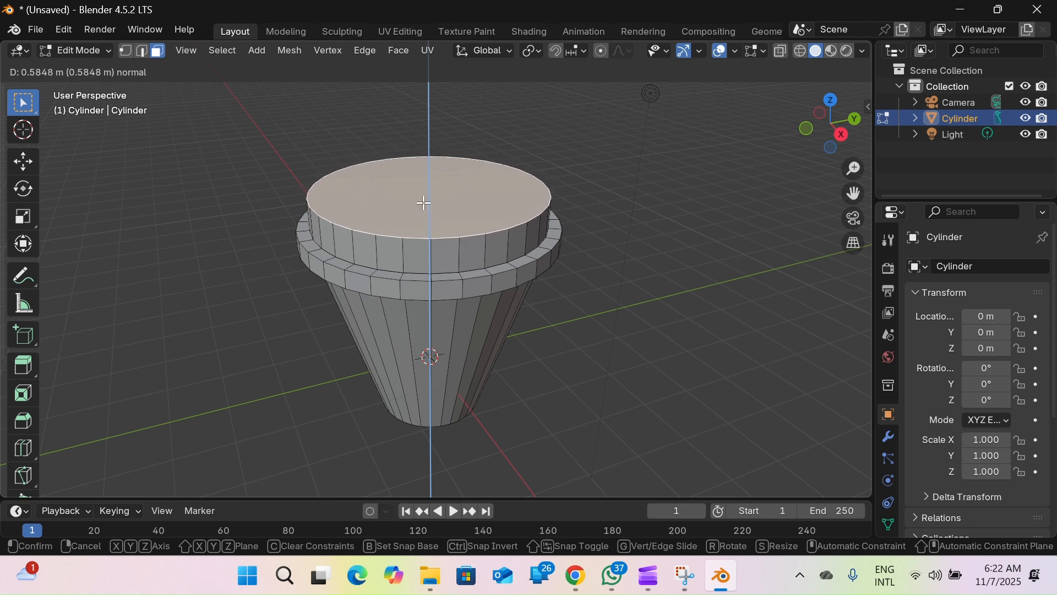
pyautogui.click(424, 202)
pyautogui.press('s')
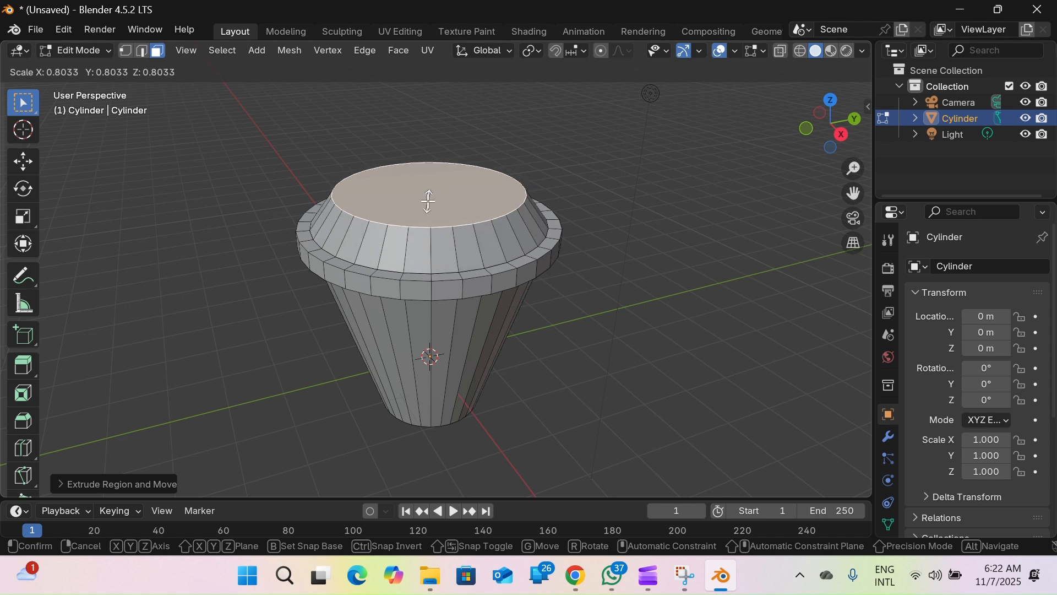
pyautogui.click(429, 202)
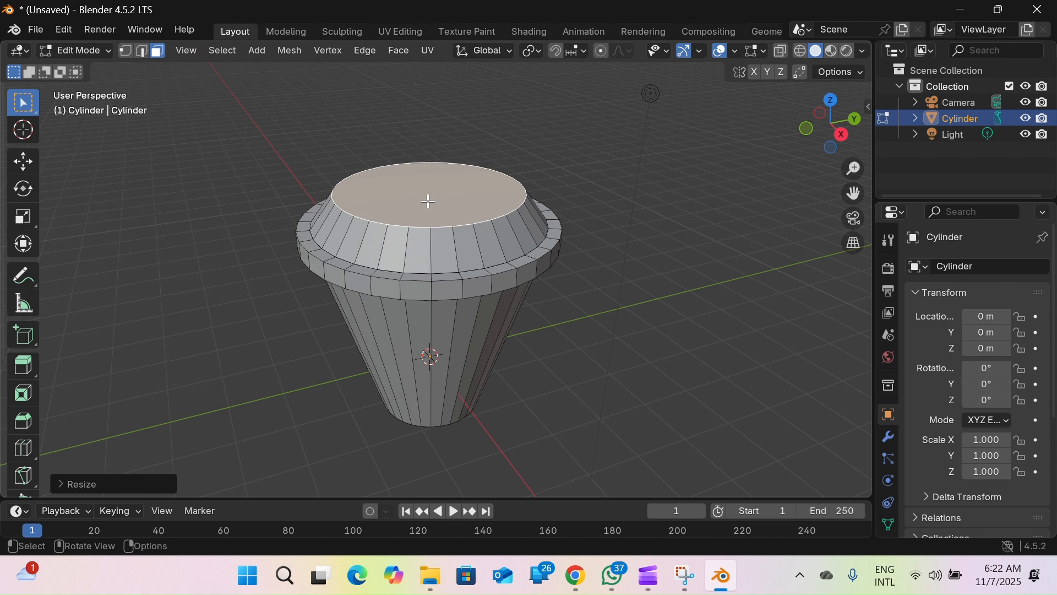
# Inset the top face by about 0.17 m and extrude it downward about 0.08 m to recess the lid
pyautogui.press('i')
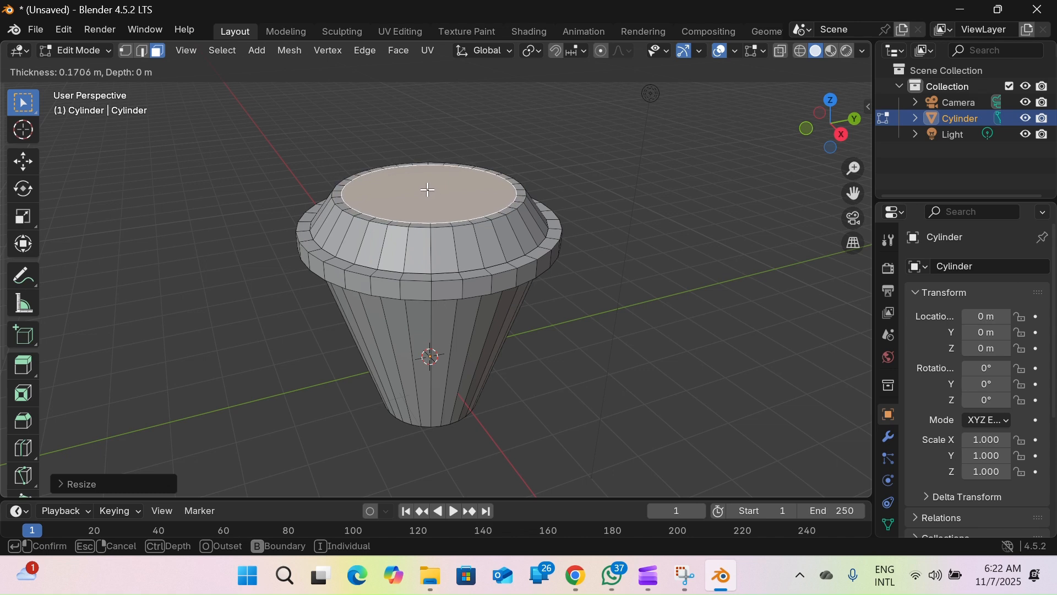
pyautogui.click(427, 189)
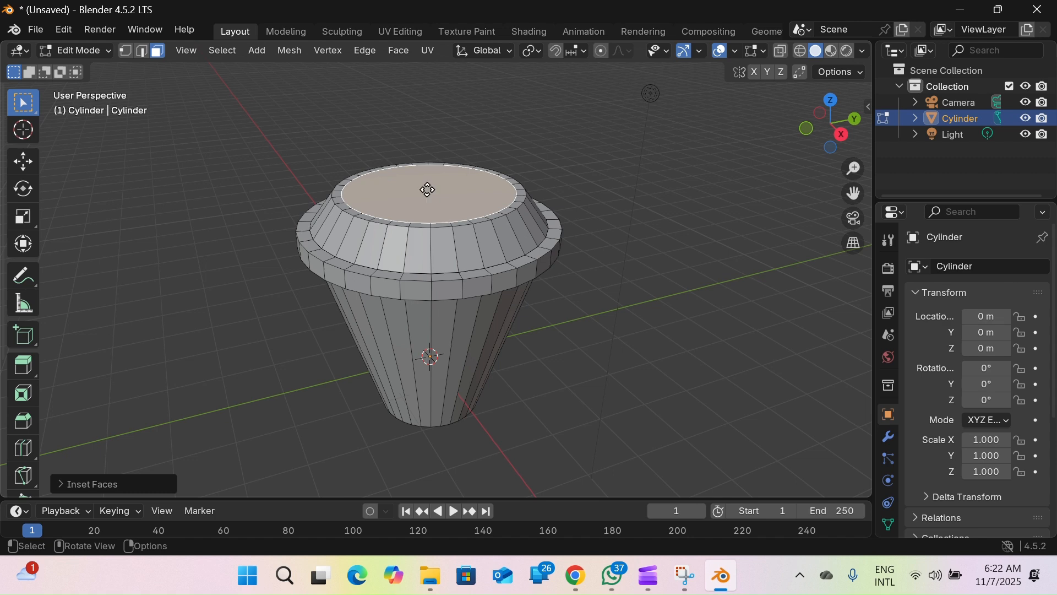
pyautogui.press('e')
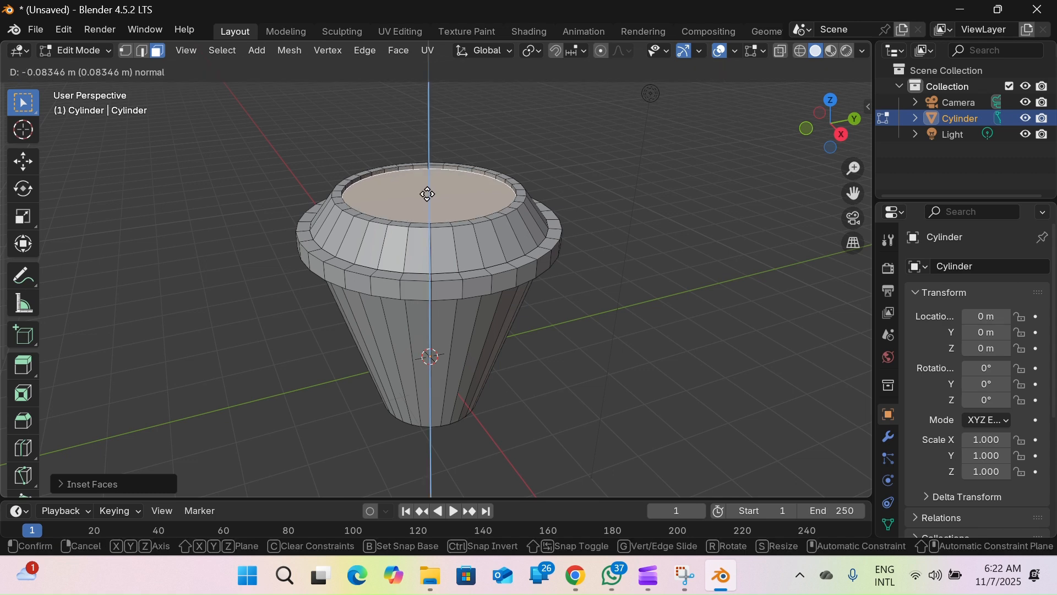
pyautogui.click(427, 194)
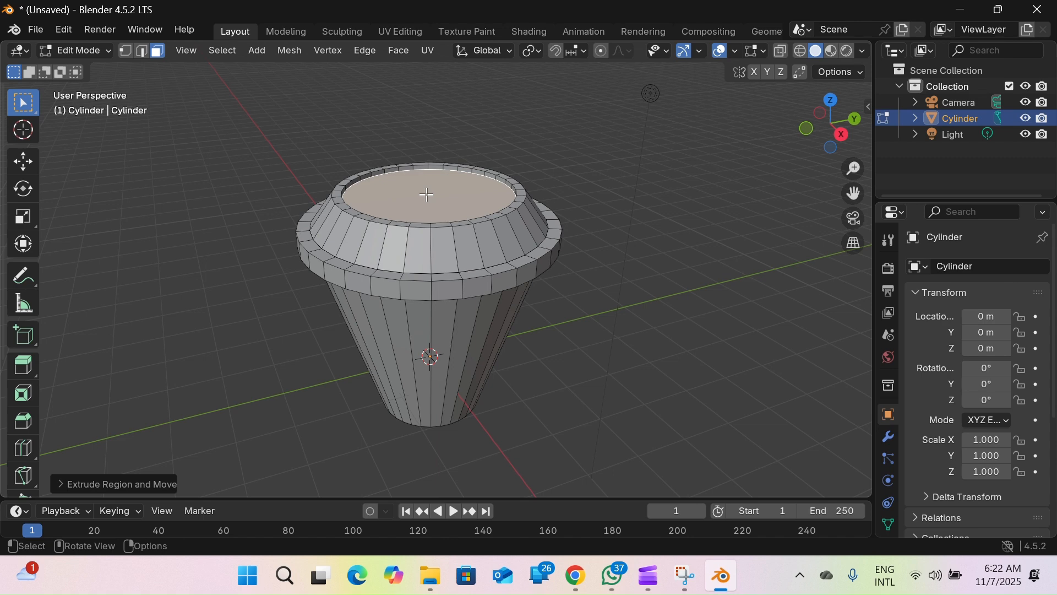
# Inset the recessed lid face by about 0.1 m and scale it to about 0.23 to leave a small central disc
pyautogui.press('i')
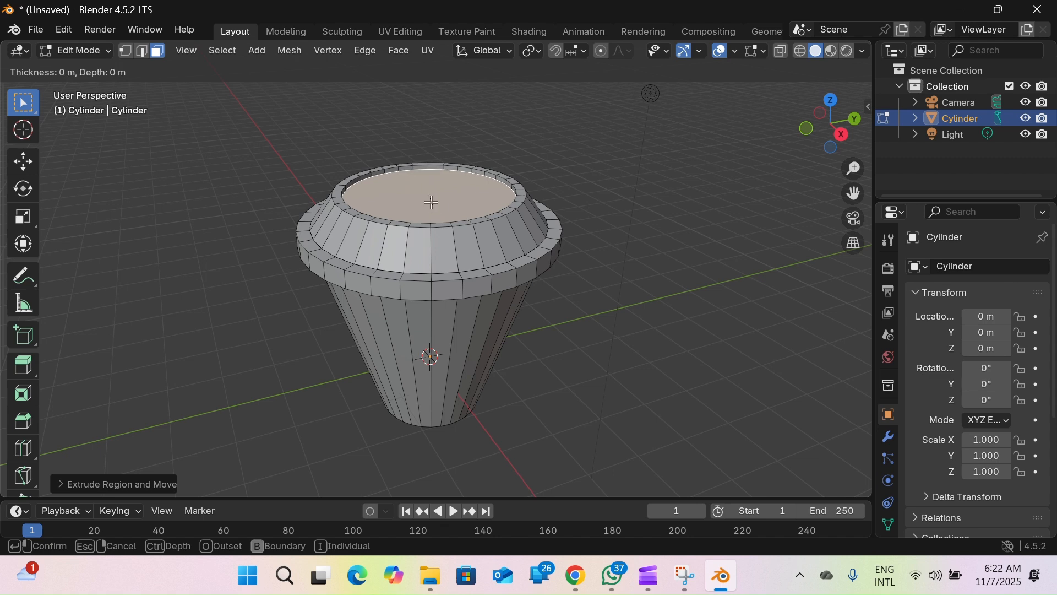
pyautogui.press('Escape')
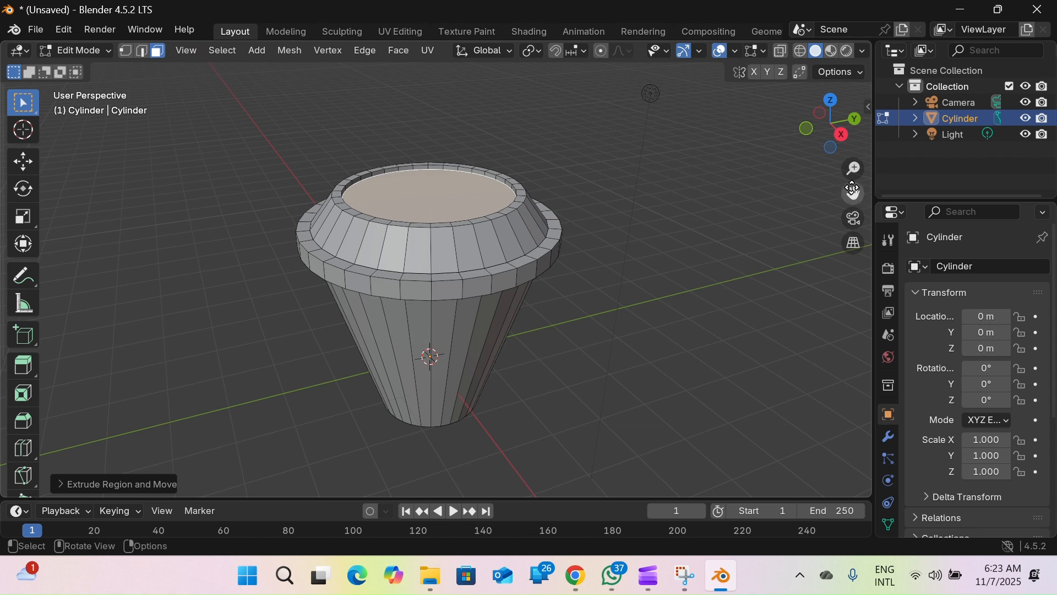
pyautogui.moveTo(854, 168); pyautogui.dragTo(854, 150)
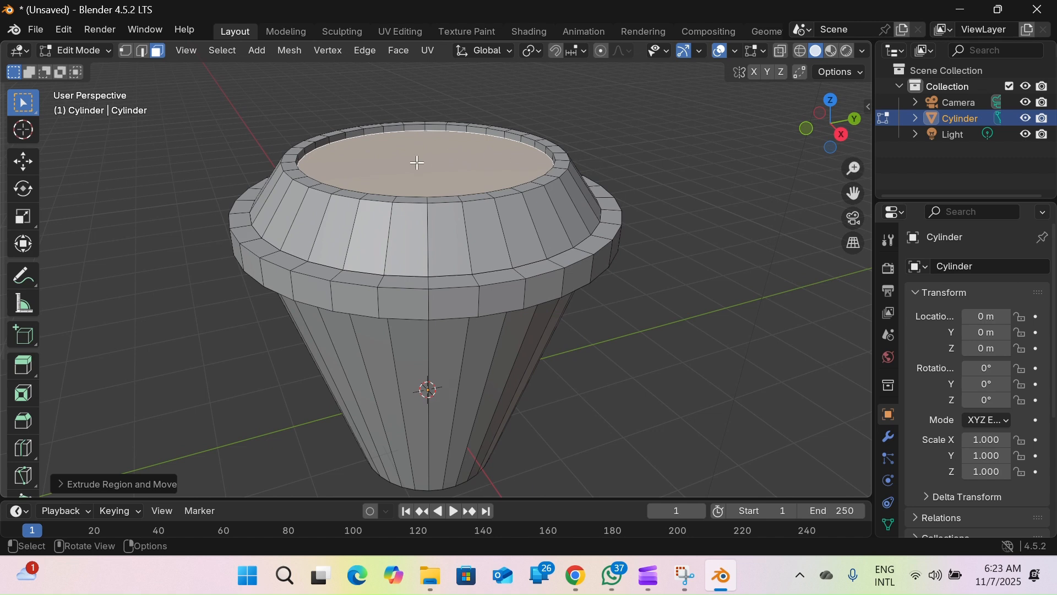
pyautogui.press('i')
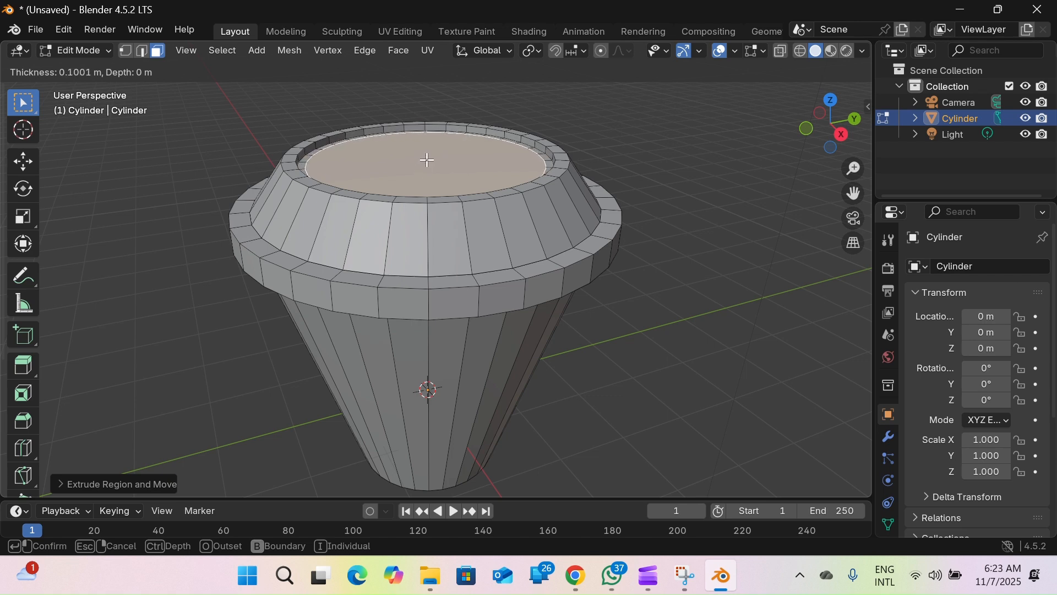
pyautogui.click(427, 159)
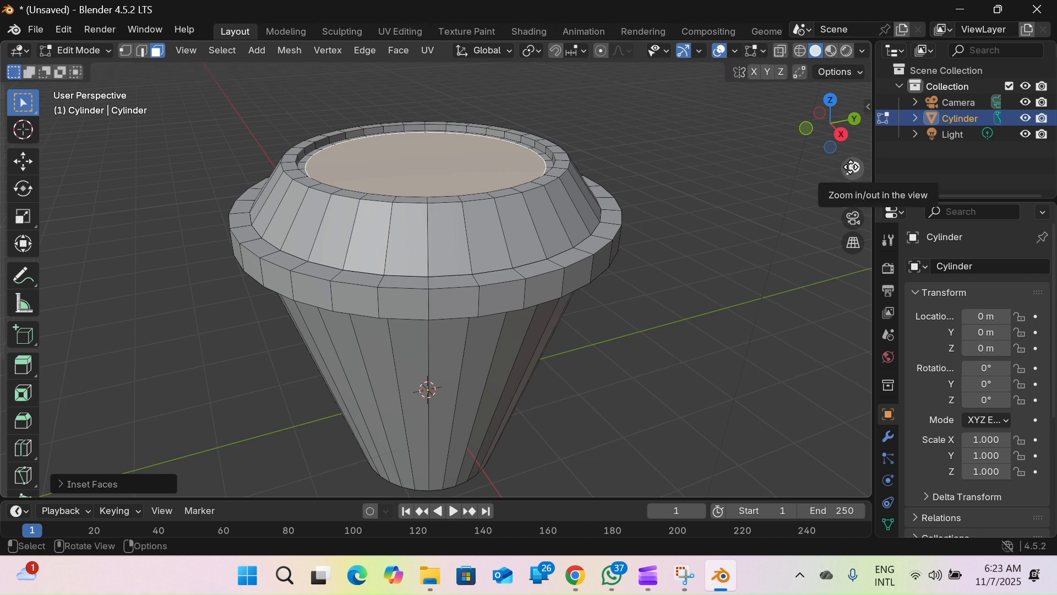
pyautogui.moveTo(855, 167)
pyautogui.mouseDown()
pyautogui.moveTo(855, 123)
pyautogui.moveTo(854, 176)
pyautogui.mouseUp()
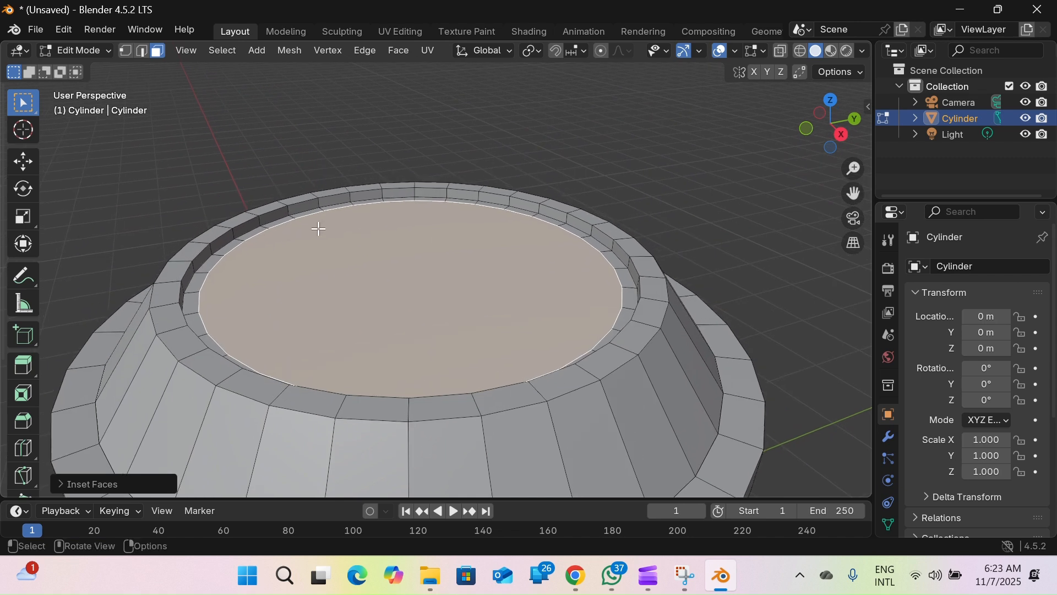
pyautogui.press('s')
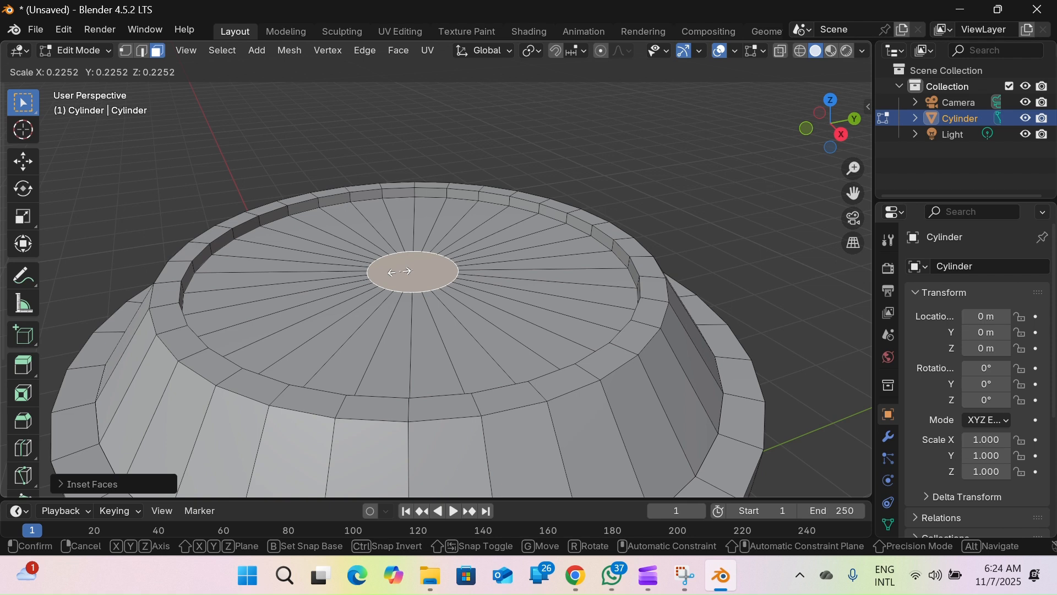
pyautogui.click(400, 271)
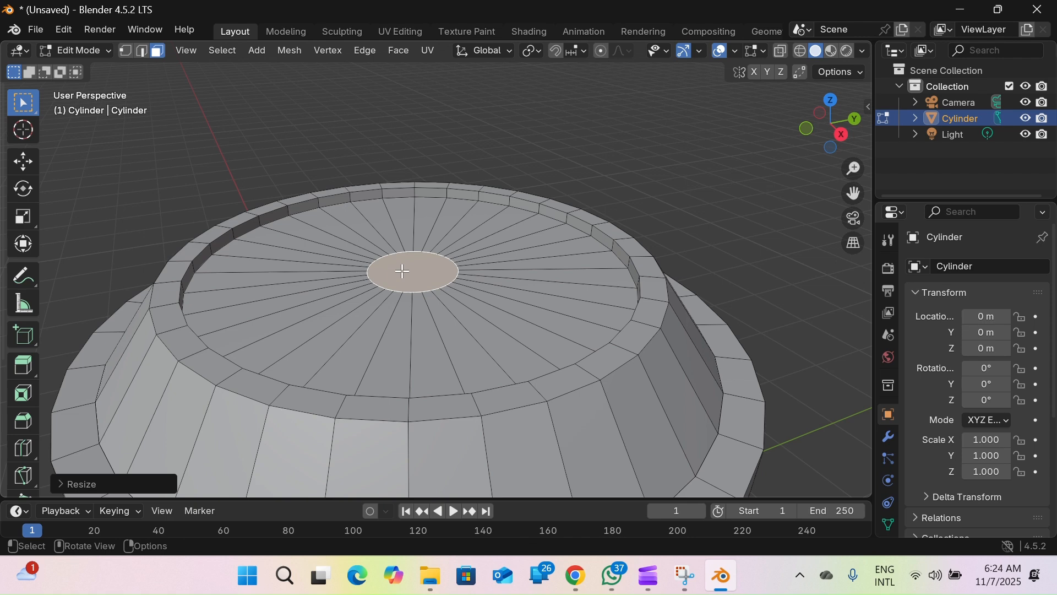
# Inset the central disc by about 0.07 m and extrude it upward about 1.47 m to form a straw
pyautogui.press('i')
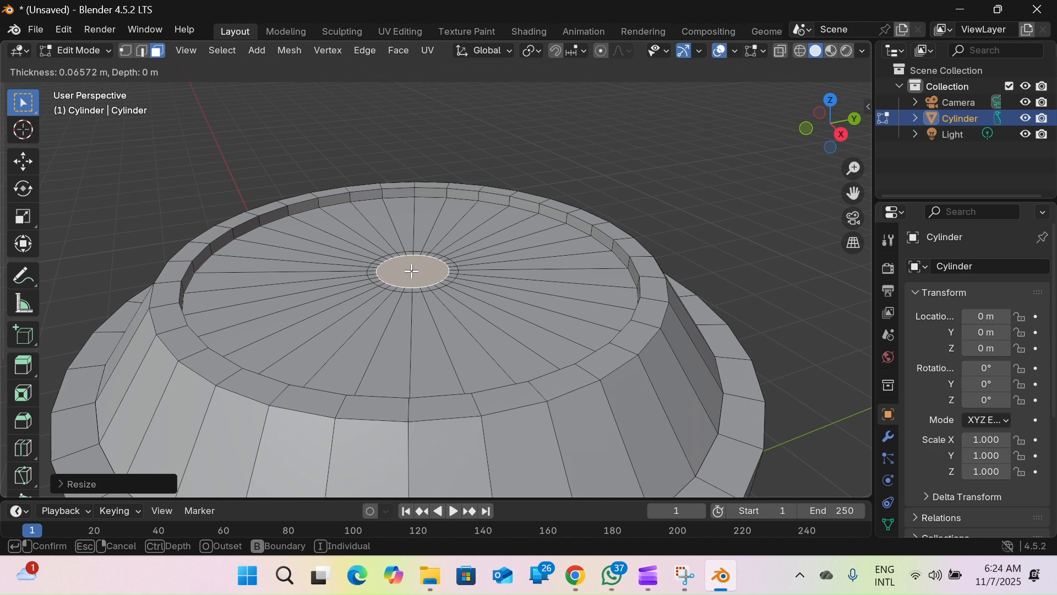
pyautogui.click(411, 271)
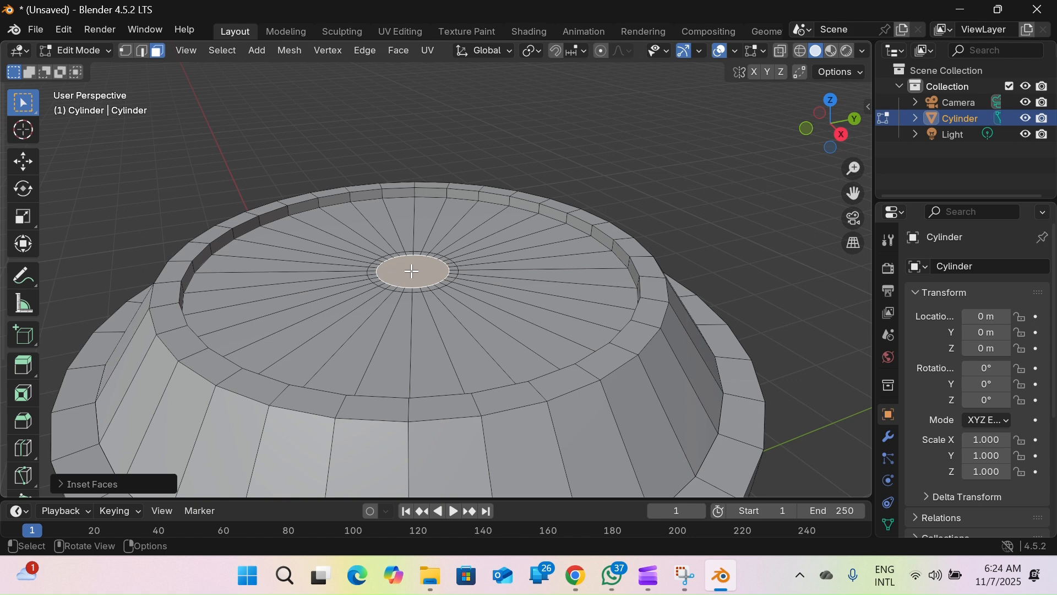
pyautogui.press('e')
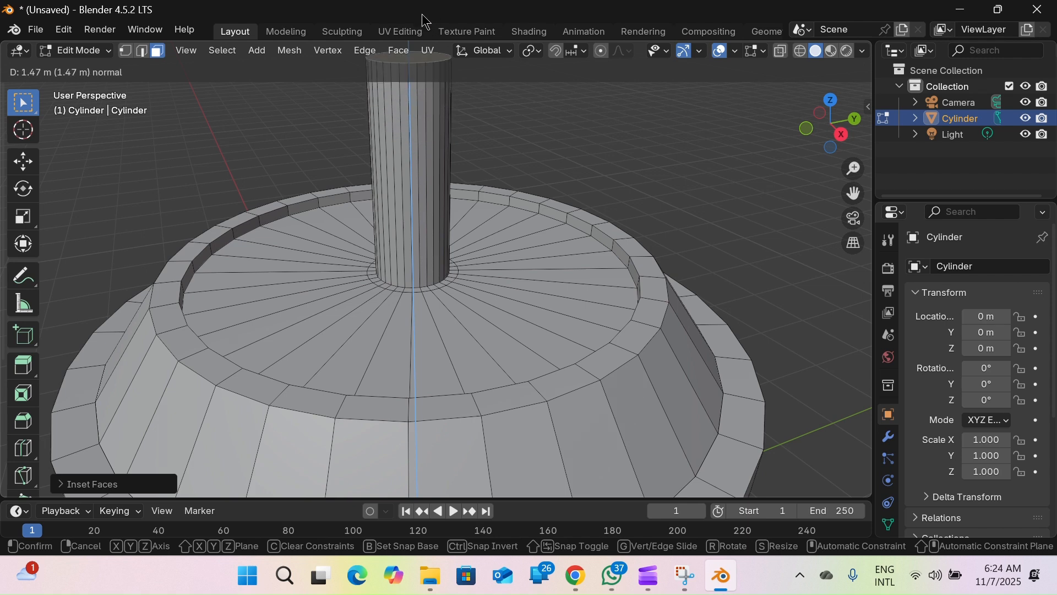
pyautogui.click(419, 58)
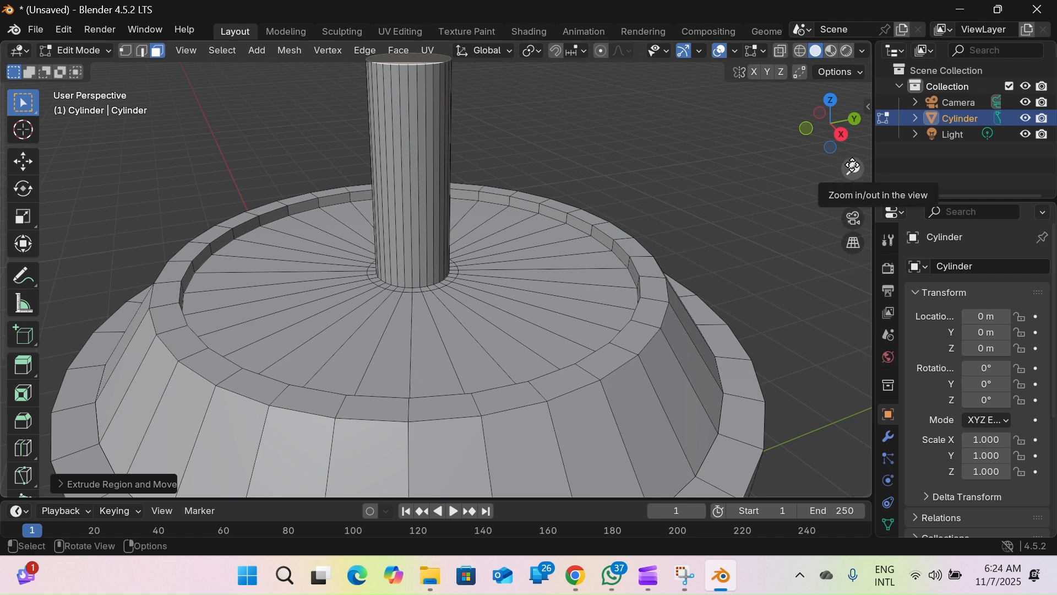
# Inset the straw's top face slightly and extrude it down inside the straw to hollow it
pyautogui.moveTo(852, 167); pyautogui.dragTo(864, 251)
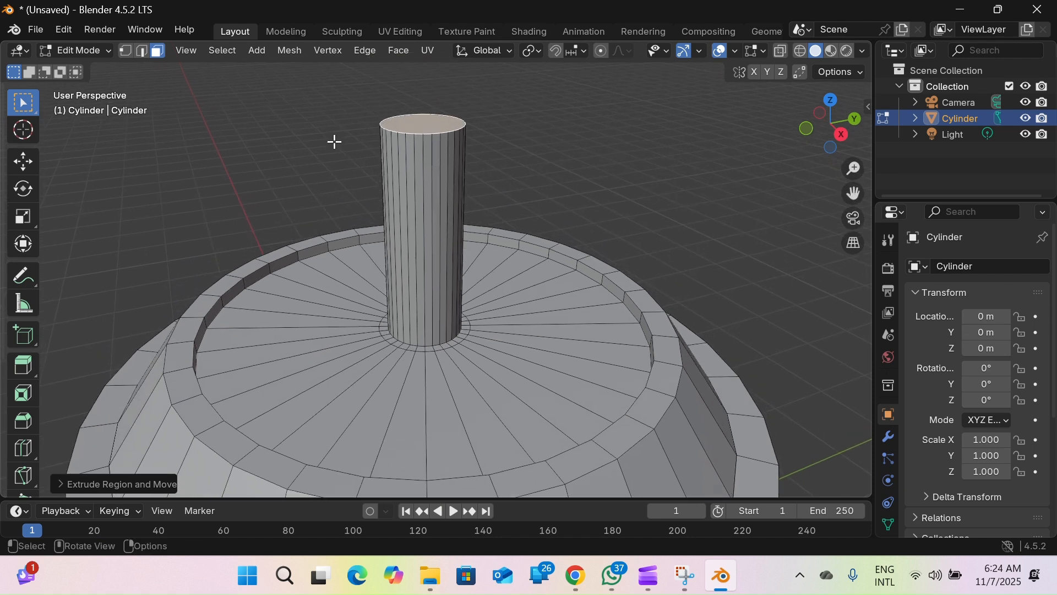
pyautogui.click(437, 120)
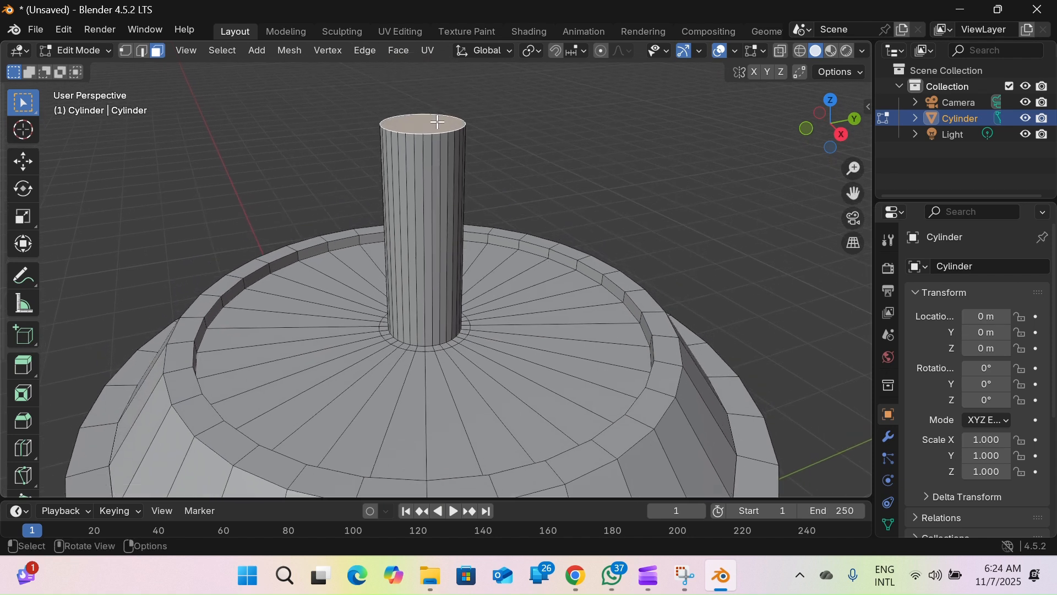
pyautogui.press('i')
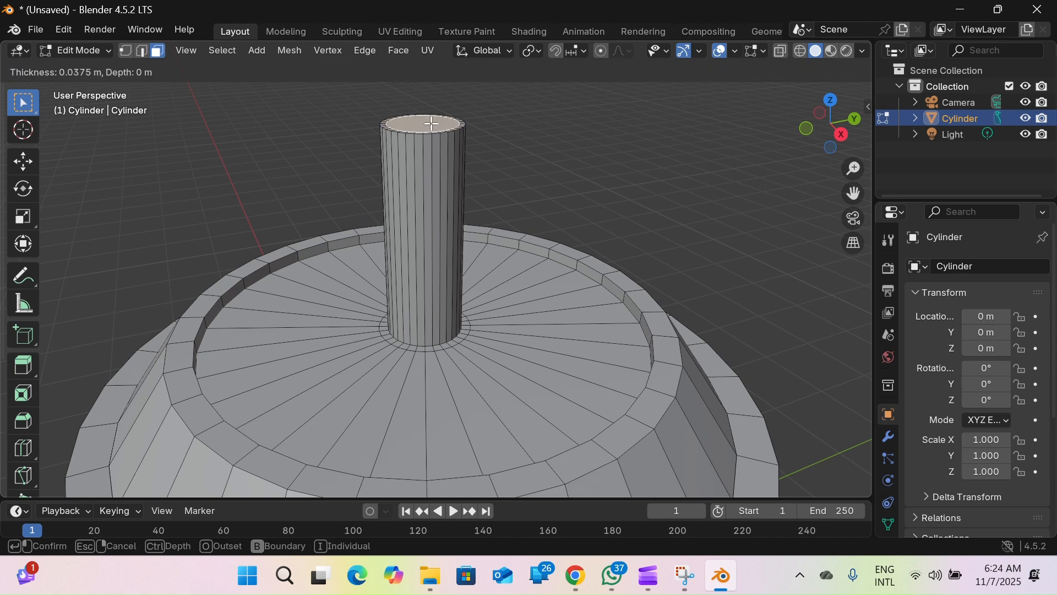
pyautogui.click(428, 124)
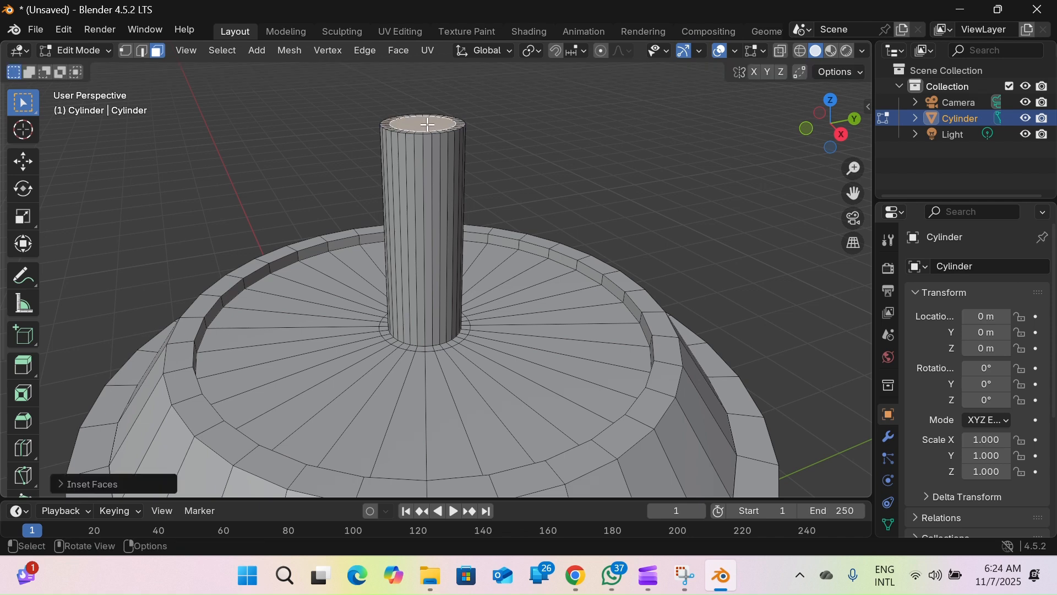
pyautogui.press('e')
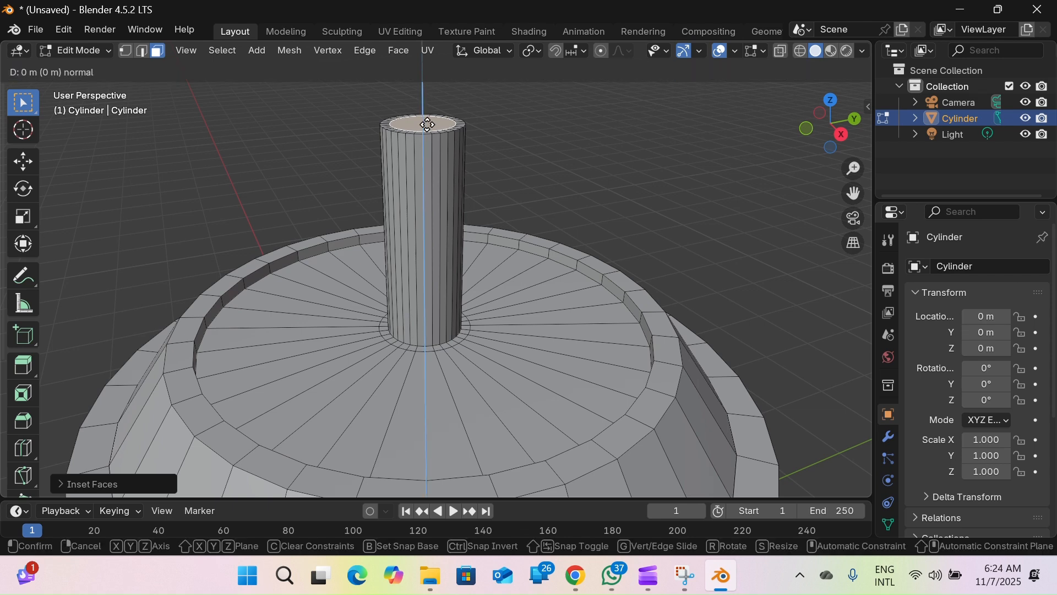
pyautogui.click(434, 231)
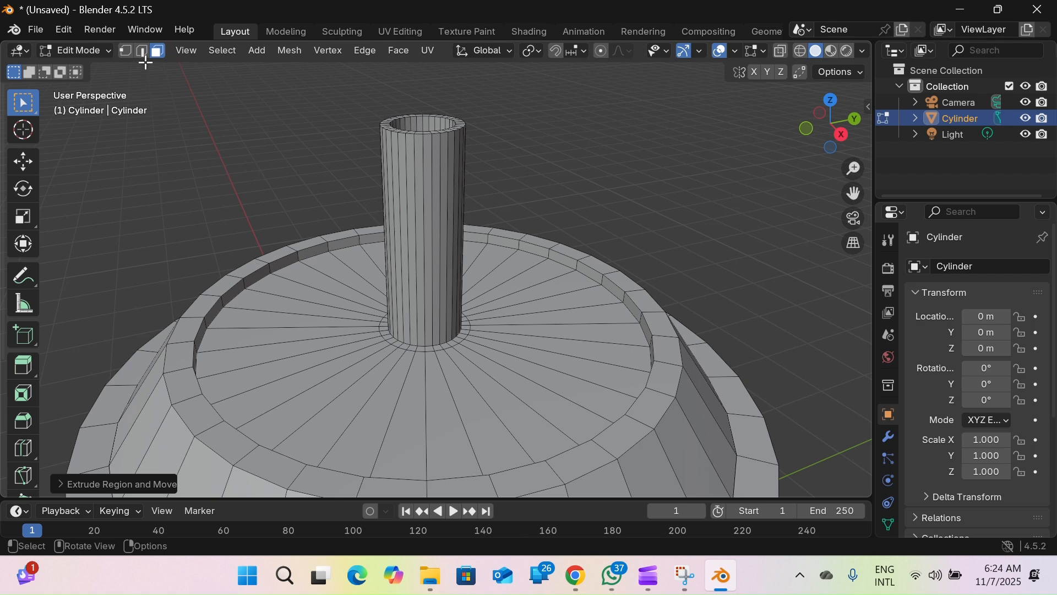
# Select the ring of faces around the straw's base and extrude it downward about 0.06 m to form a groove
pyautogui.click(438, 347)
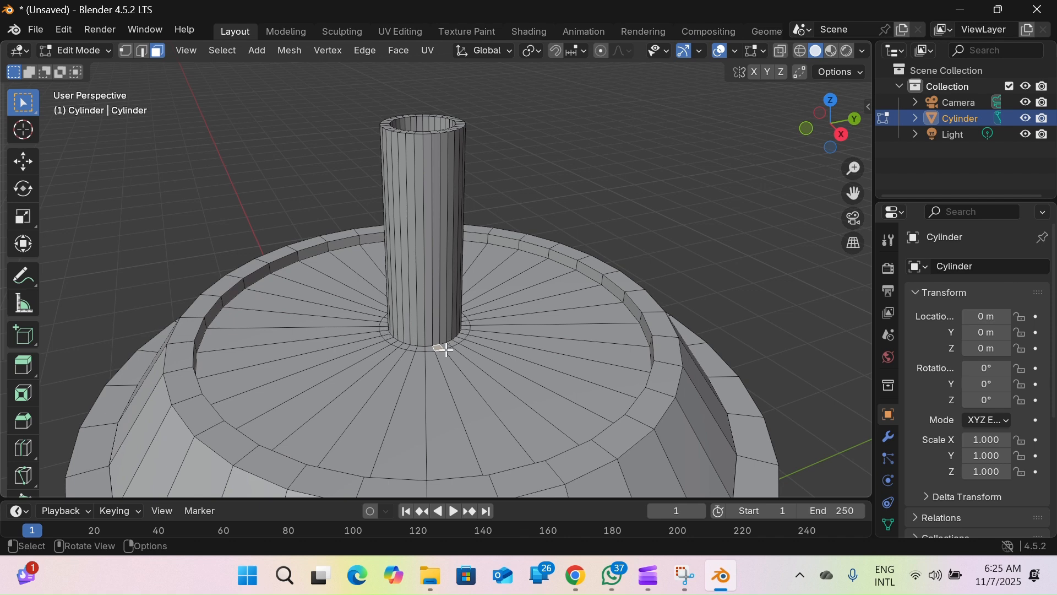
pyautogui.keyDown('alt'); pyautogui.click(391, 339); pyautogui.keyUp('alt')
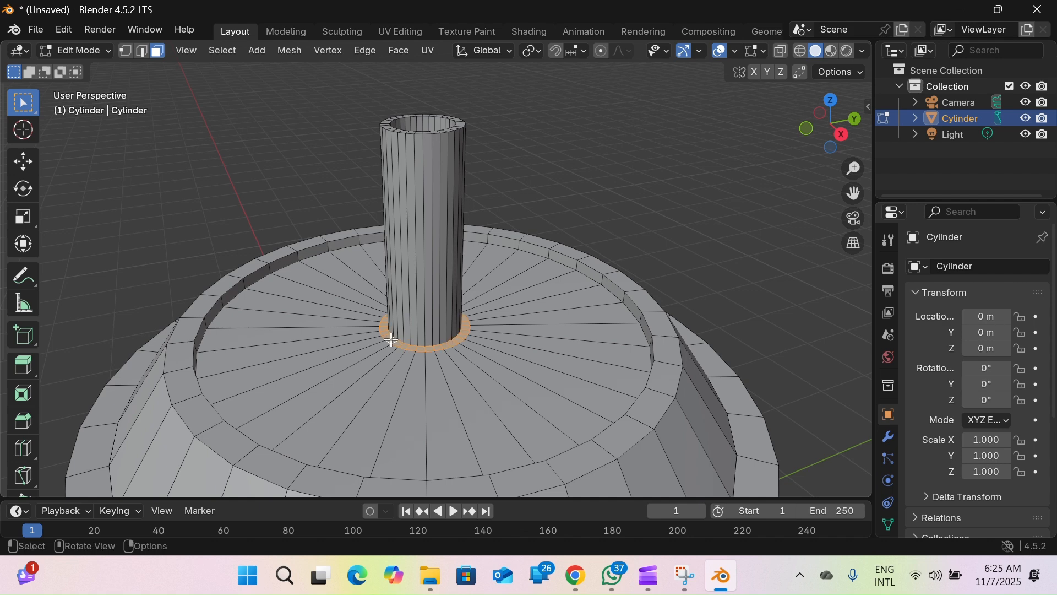
pyautogui.press('e')
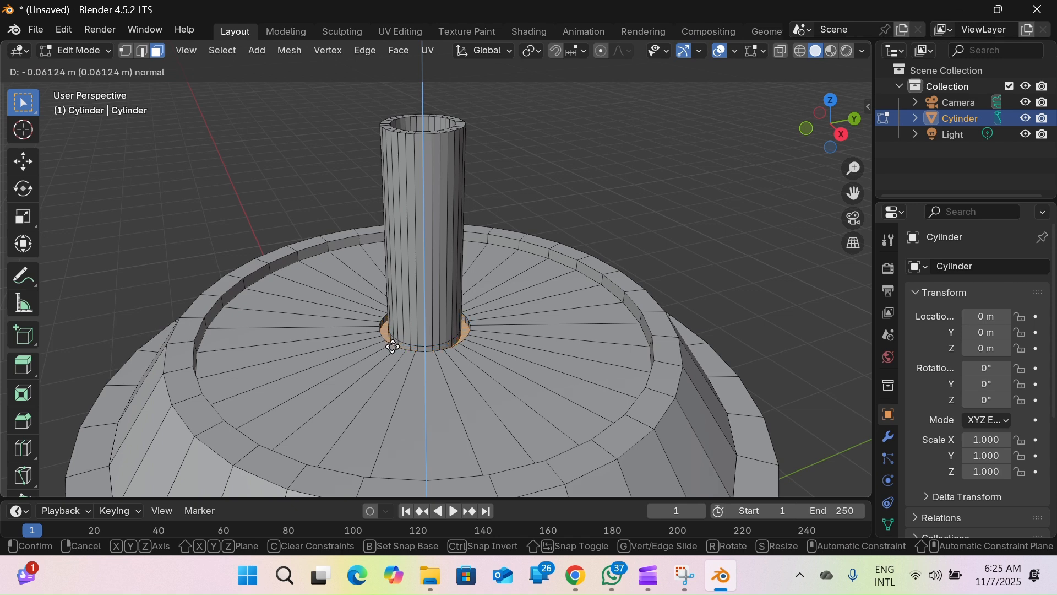
pyautogui.click(392, 346)
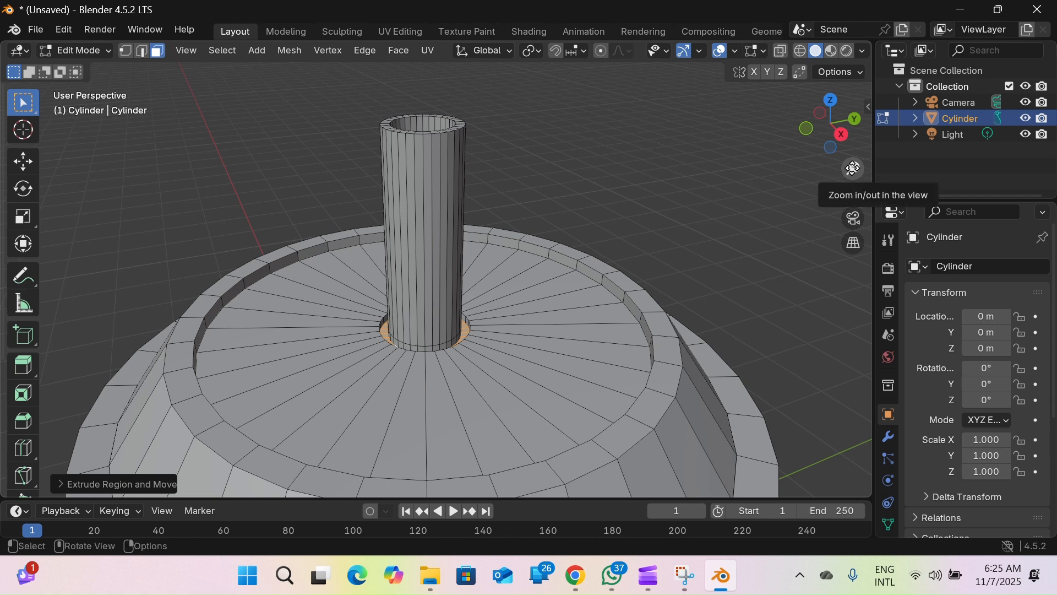
# Return the cup to Edit Mode and extrude its bottom face about 0.16 m downward to form a base band
pyautogui.moveTo(853, 168); pyautogui.dragTo(621, 250)
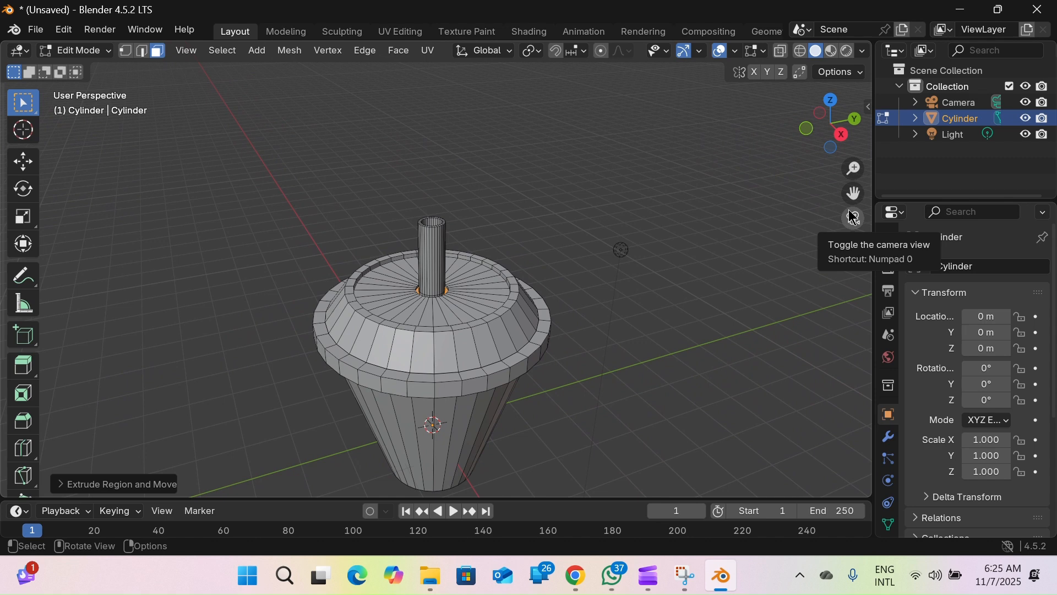
pyautogui.moveTo(853, 193); pyautogui.dragTo(635, 205)
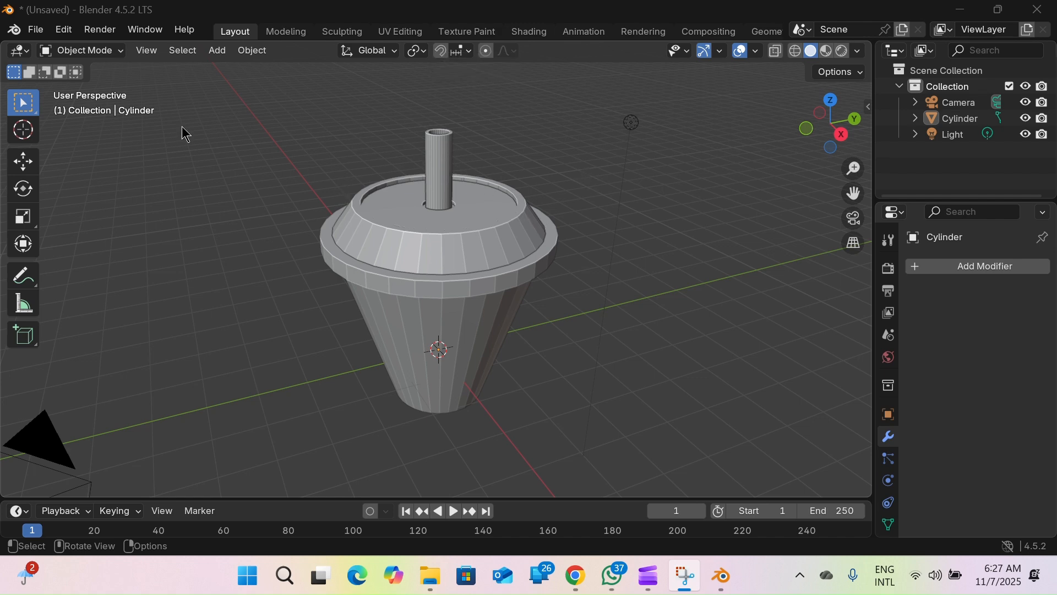
pyautogui.click(83, 51)
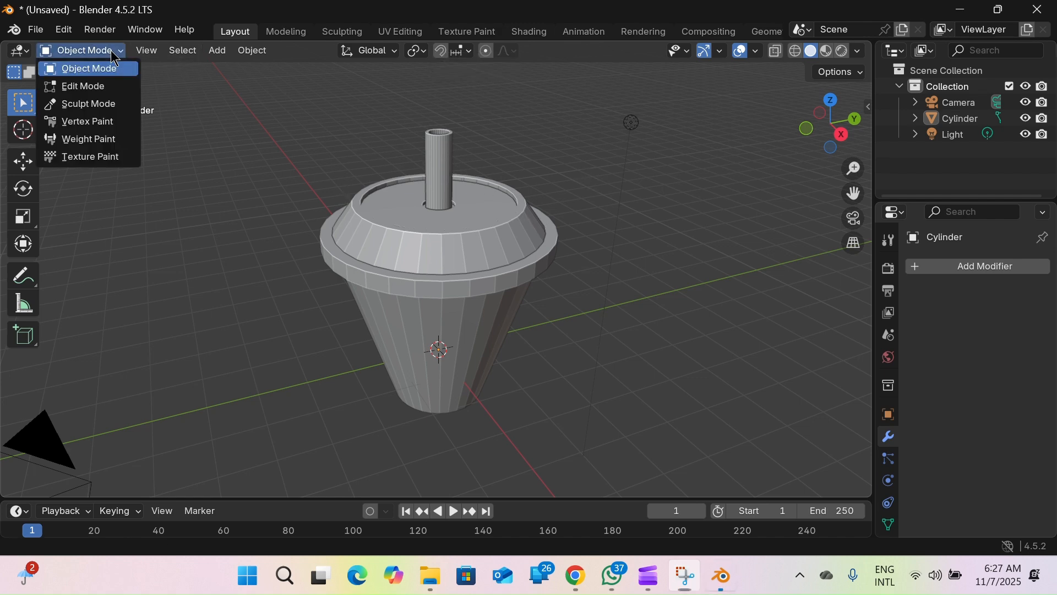
pyautogui.click(102, 87)
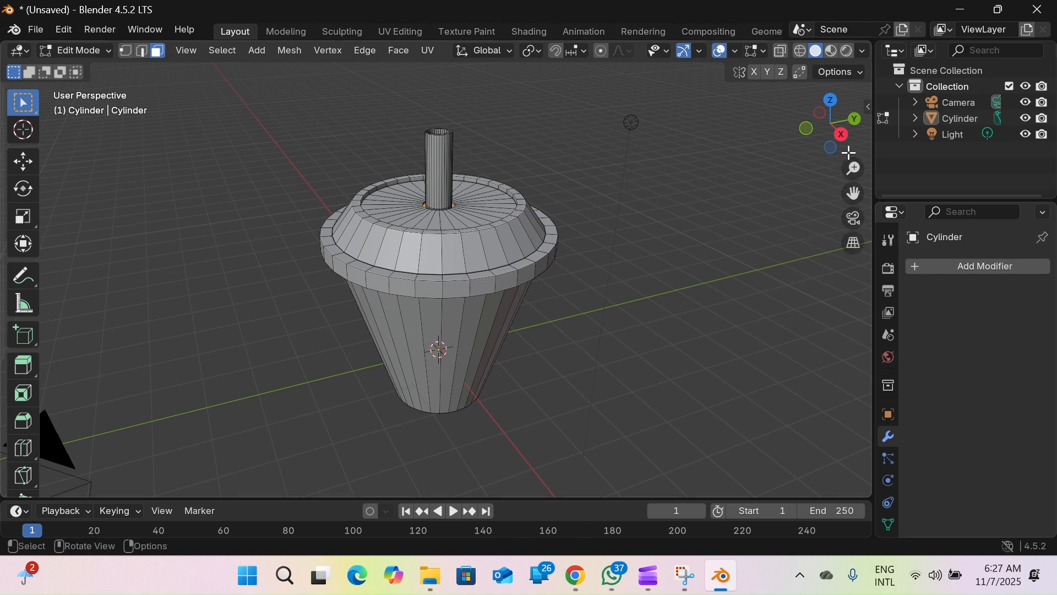
pyautogui.moveTo(845, 143); pyautogui.dragTo(845, 142)
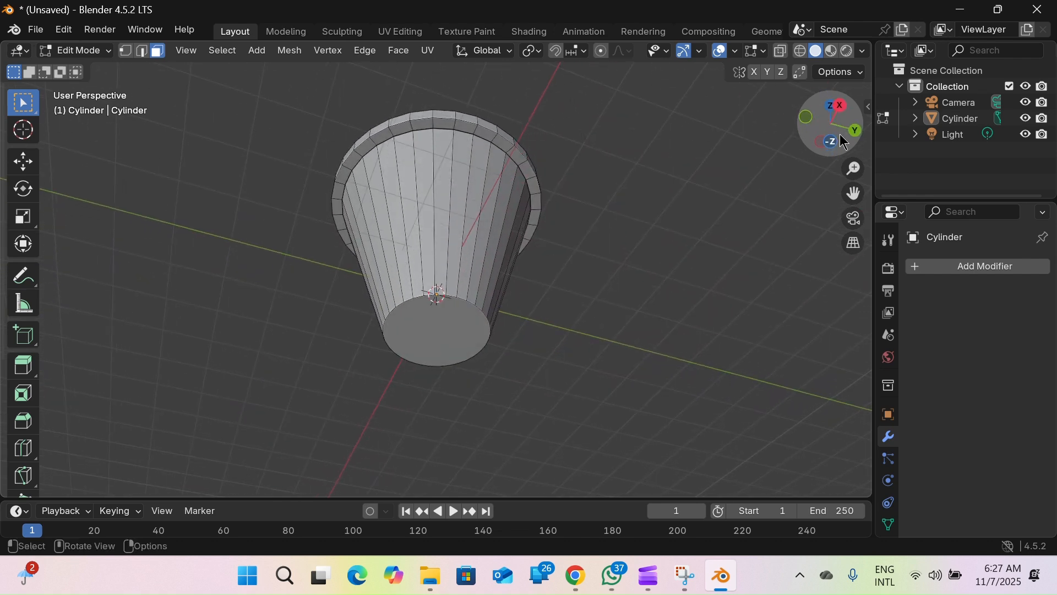
pyautogui.click(435, 312)
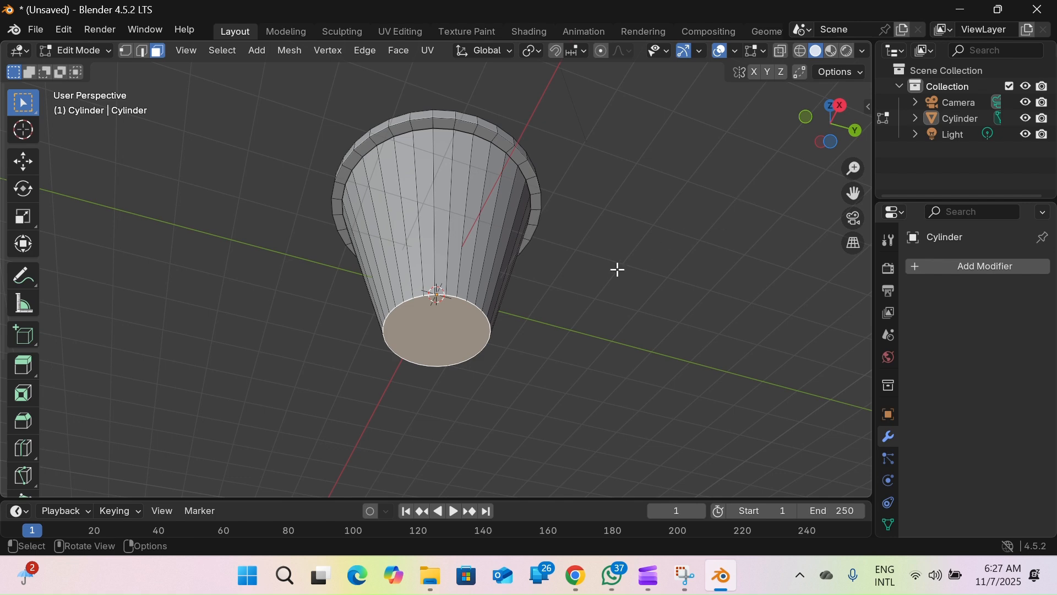
pyautogui.press('g')
pyautogui.press('e')
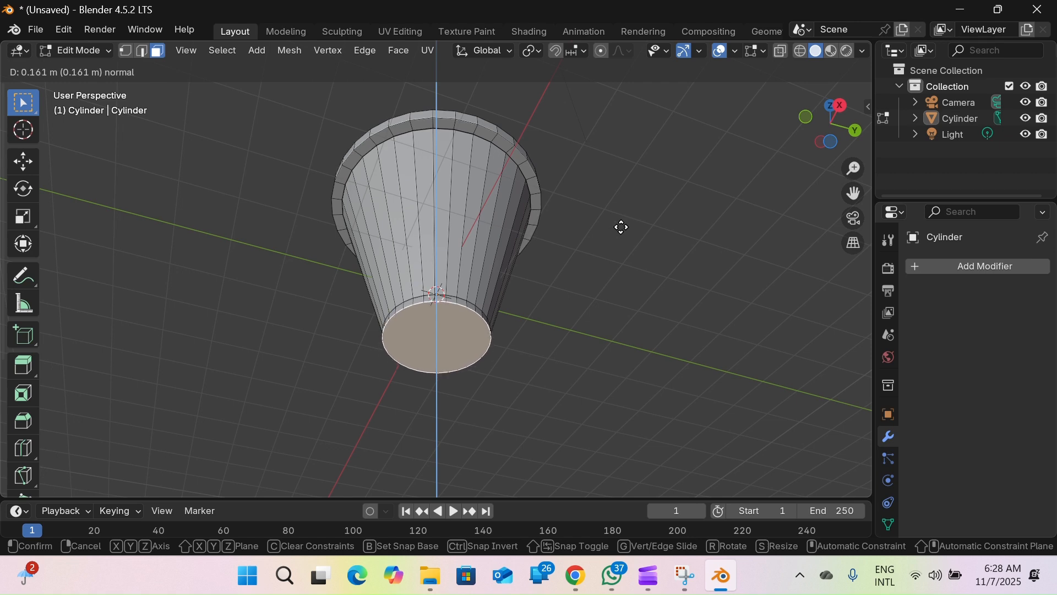
pyautogui.click(622, 227)
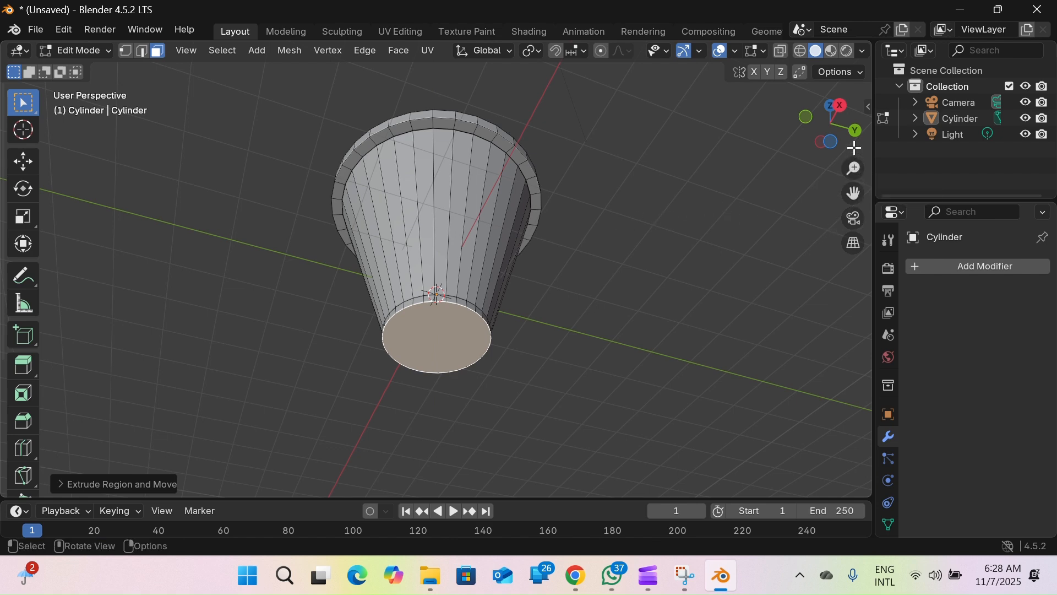
pyautogui.moveTo(846, 110); pyautogui.dragTo(847, 156)
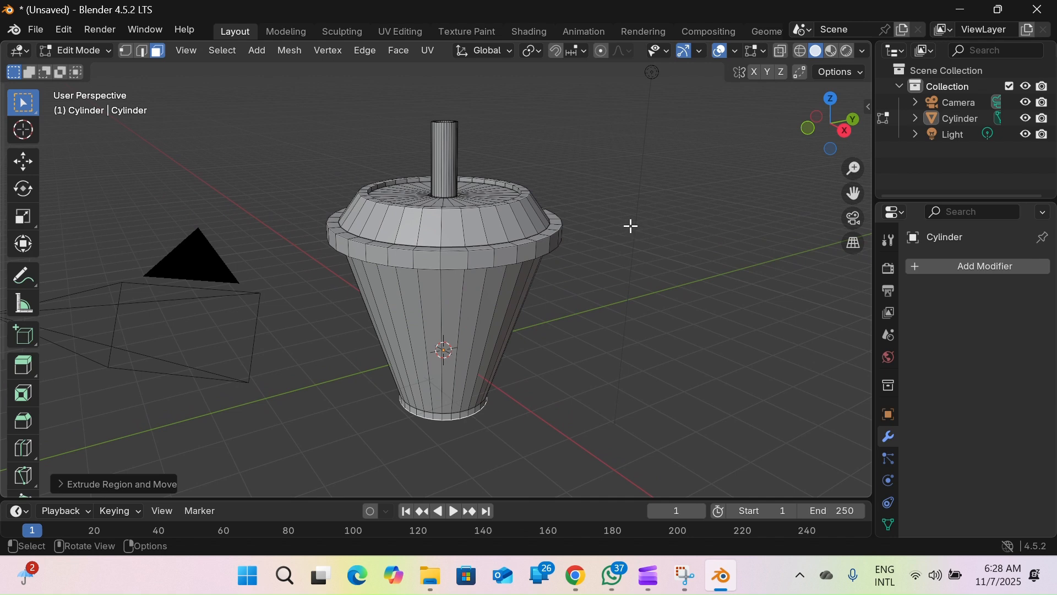
# Add a Subdivision Surface modifier to the cup and return to Object Mode
pyautogui.click(977, 270)
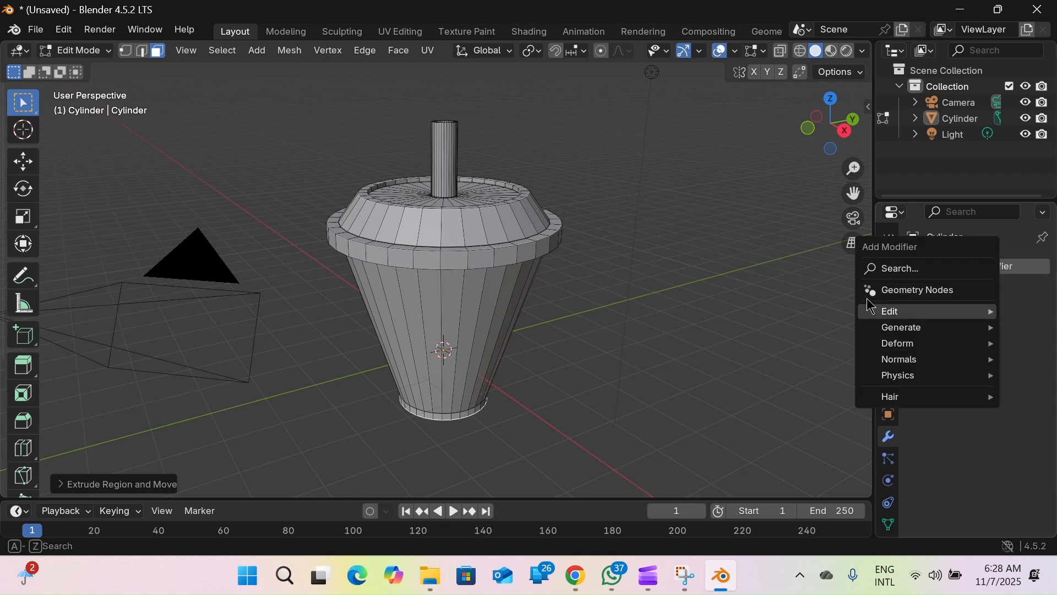
pyautogui.click(911, 270)
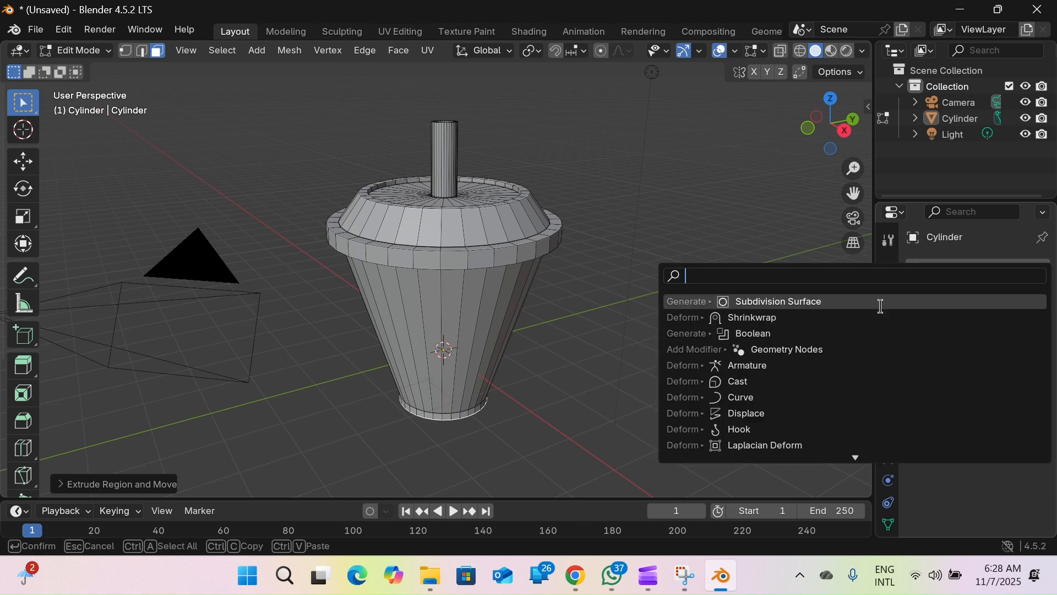
pyautogui.write('su')
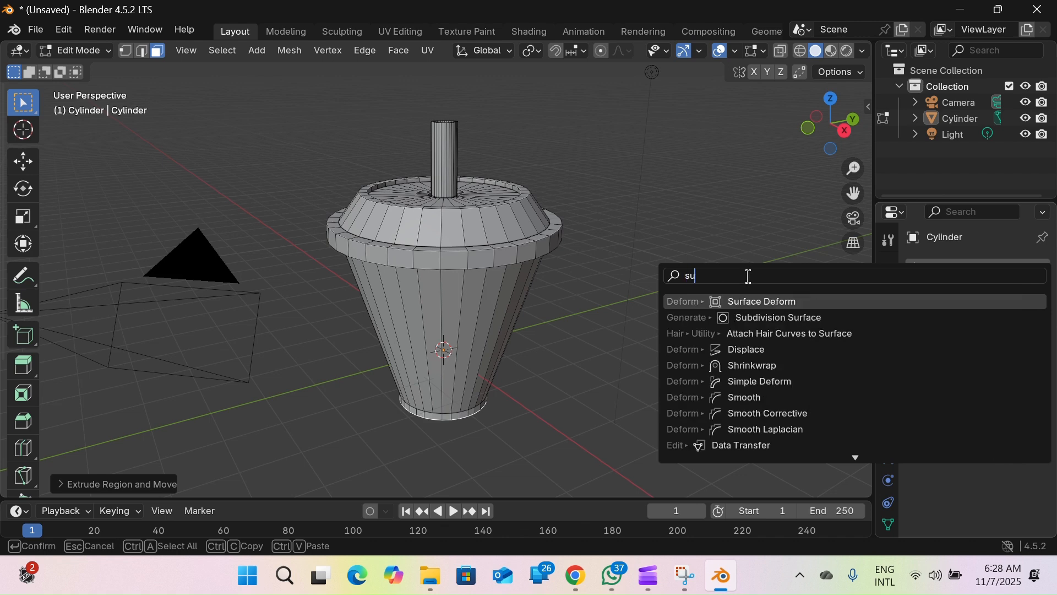
pyautogui.click(768, 319)
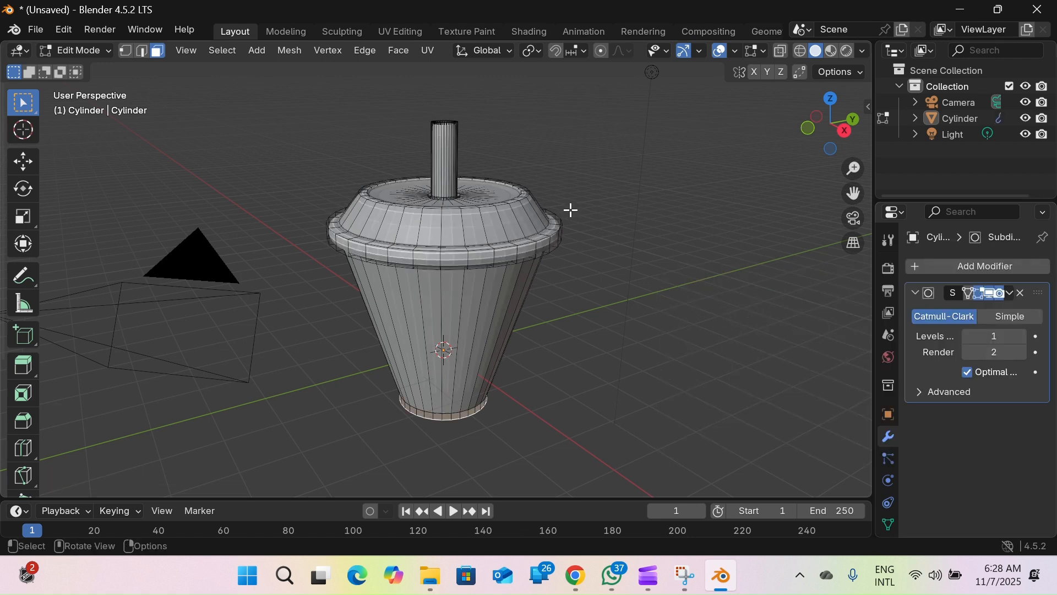
pyautogui.press('Tab')
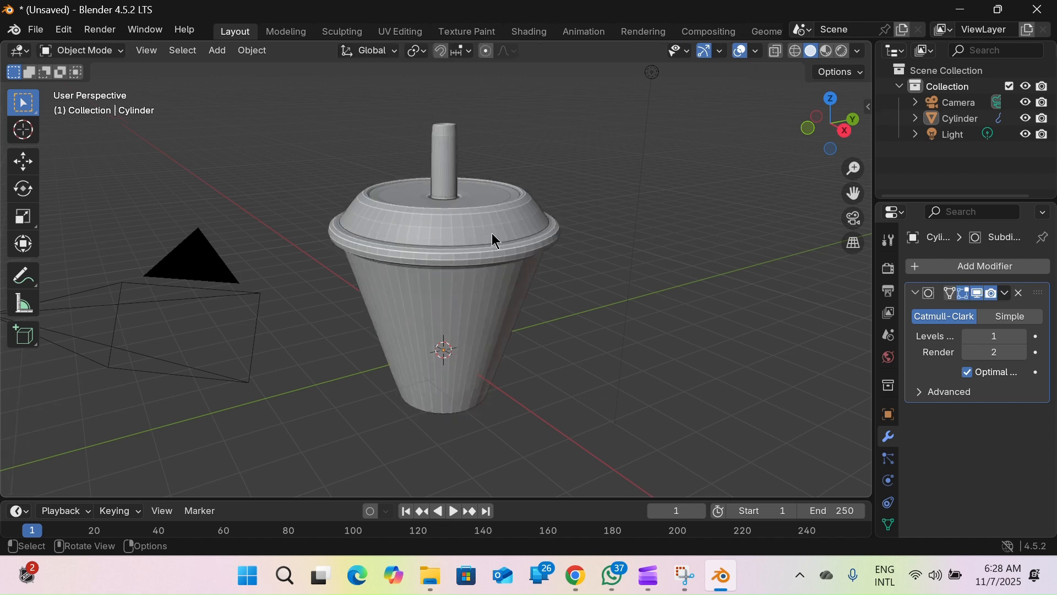
# Set the cup's Subdivision Surface modifier to 6 viewport levels and 6 render levels
pyautogui.moveTo(1016, 335); pyautogui.dragTo(1035, 336)
pyautogui.click(1022, 336)
pyautogui.click(1022, 336)
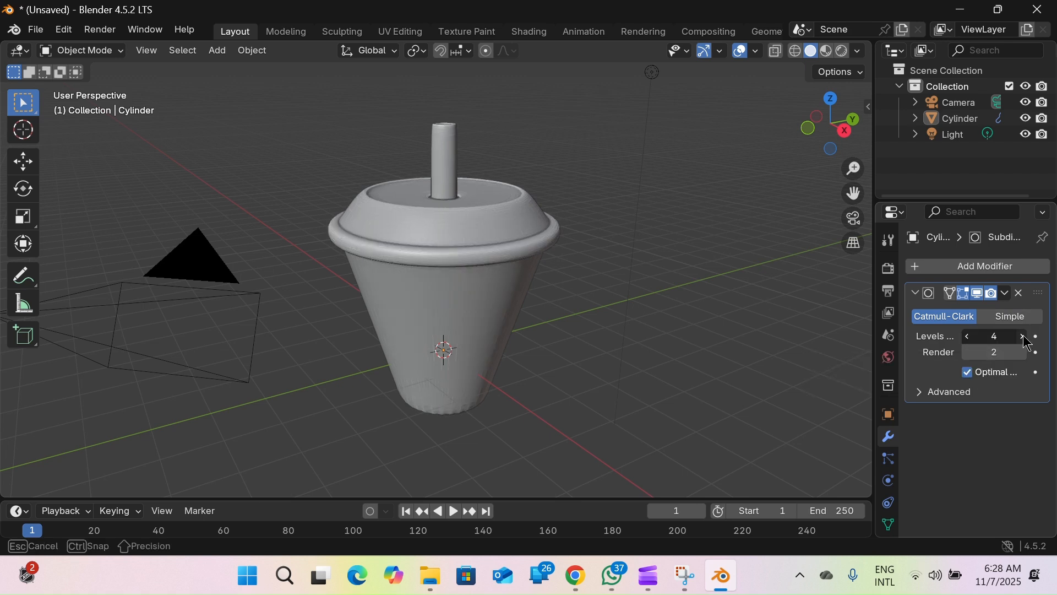
pyautogui.click(1023, 336)
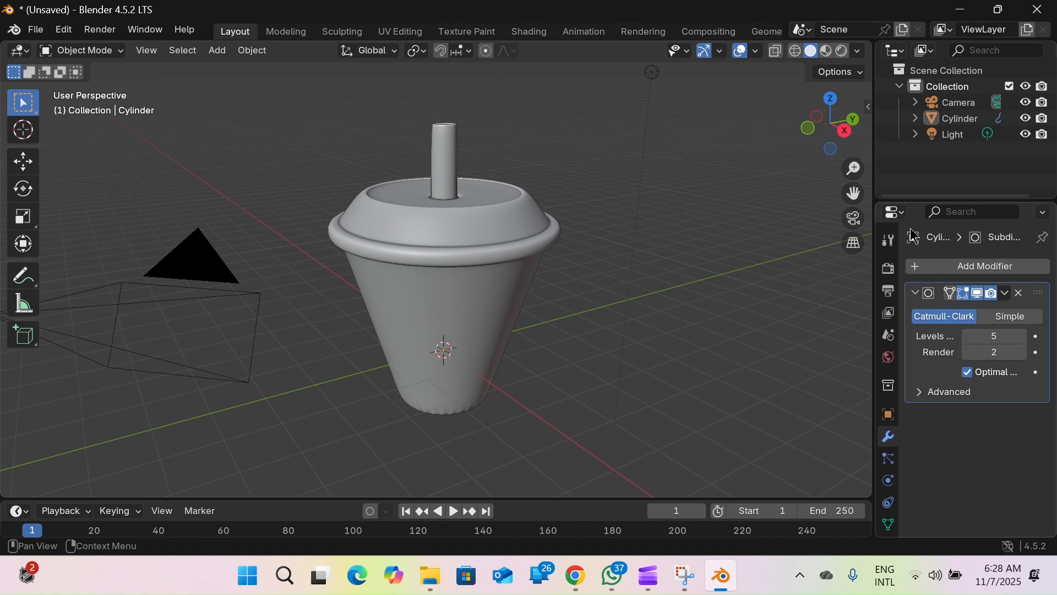
pyautogui.click(1023, 336)
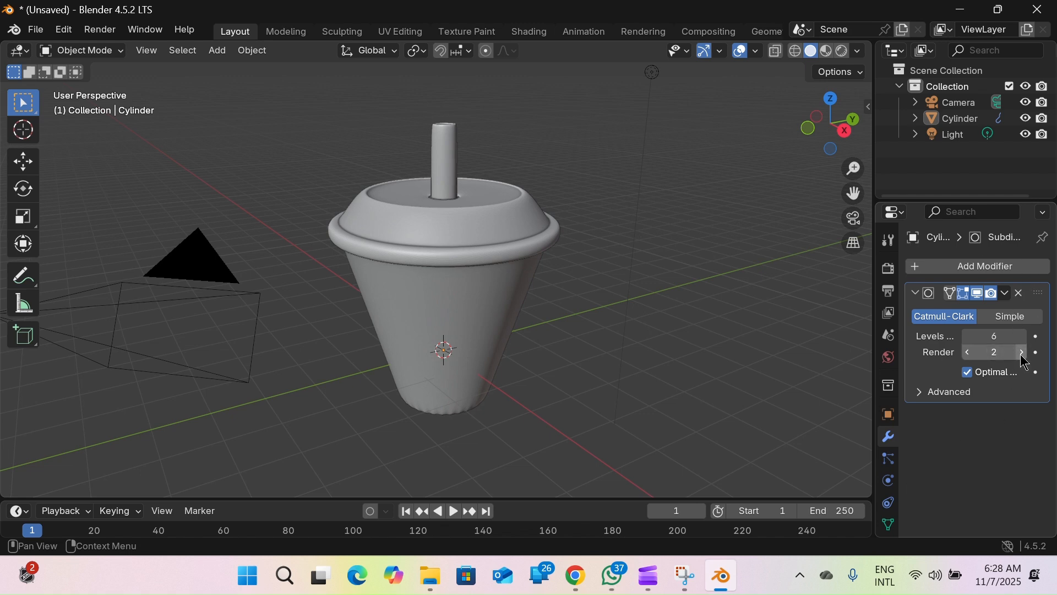
pyautogui.click(1021, 352)
pyautogui.click(1022, 352)
pyautogui.click(1022, 351)
pyautogui.click(1022, 352)
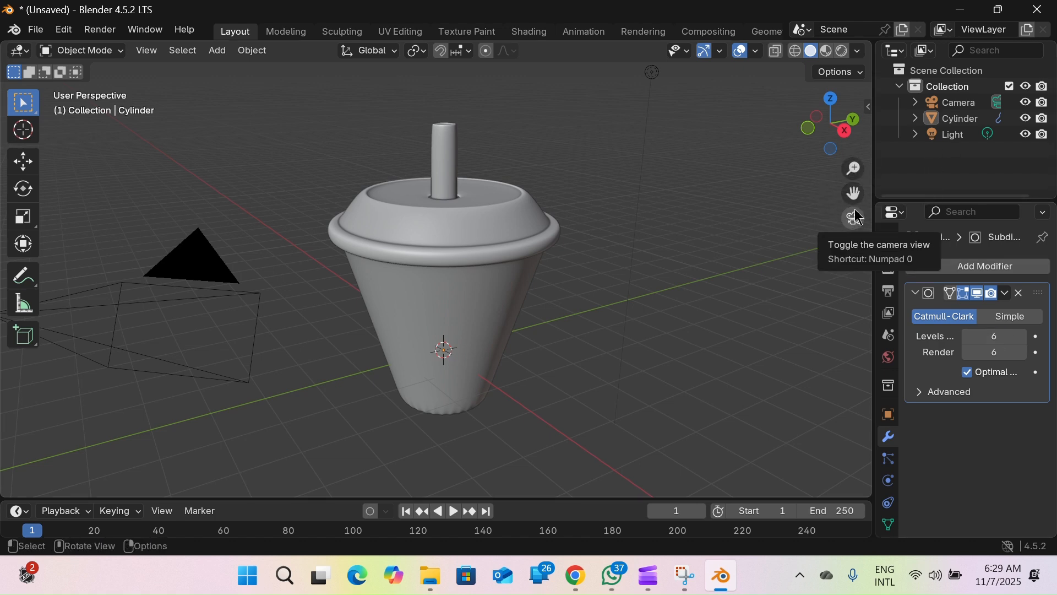
# Import HPLOGO.png from the Documents folder as an image mesh plane
pyautogui.moveTo(848, 135); pyautogui.dragTo(820, 116)
pyautogui.moveTo(594, 197); pyautogui.dragTo(847, 140)
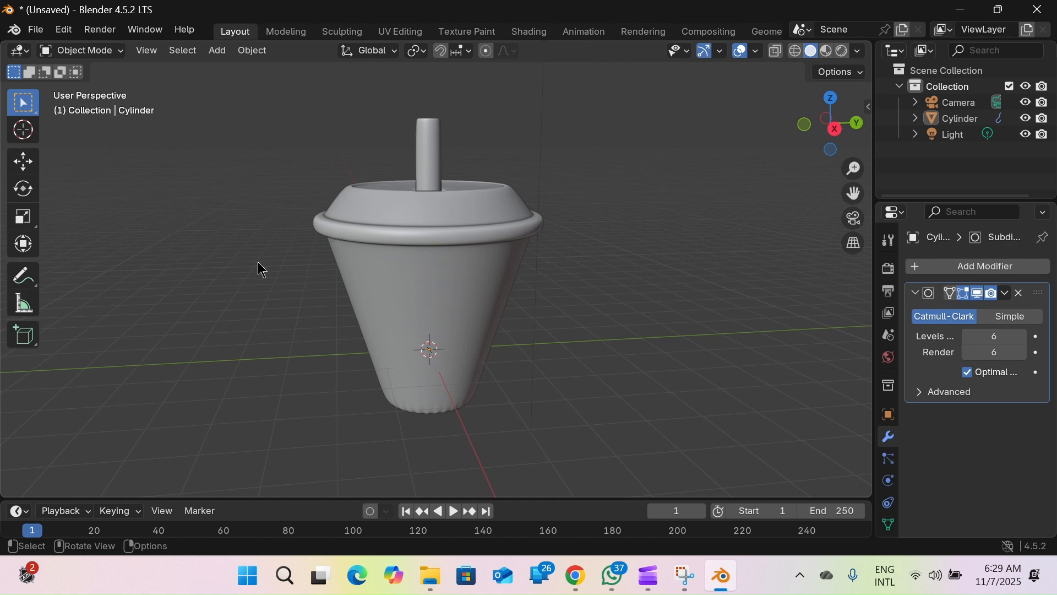
pyautogui.hotkey('shift', 'a')
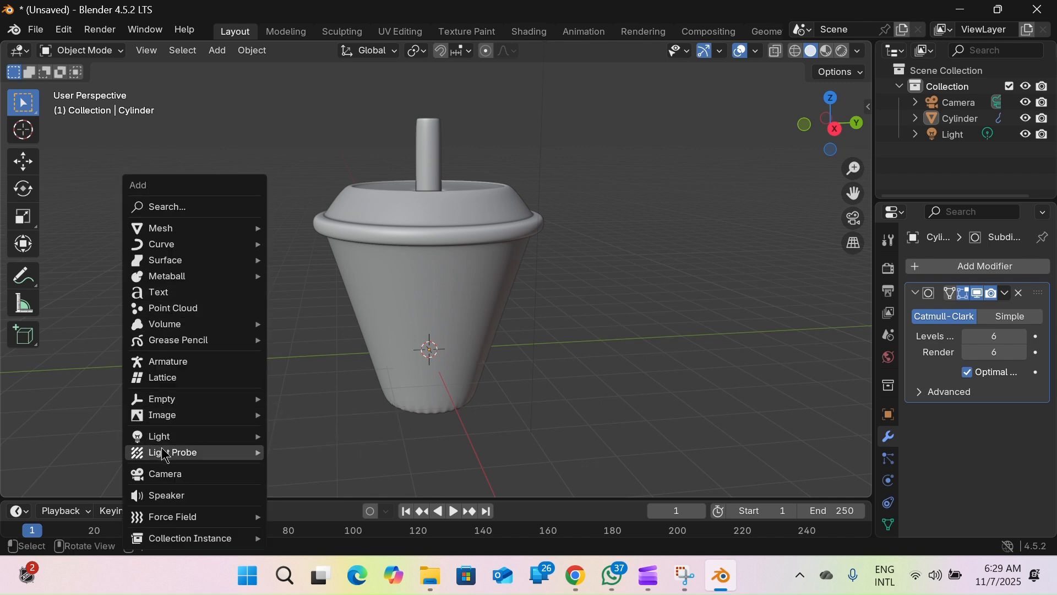
pyautogui.moveTo(187, 405)
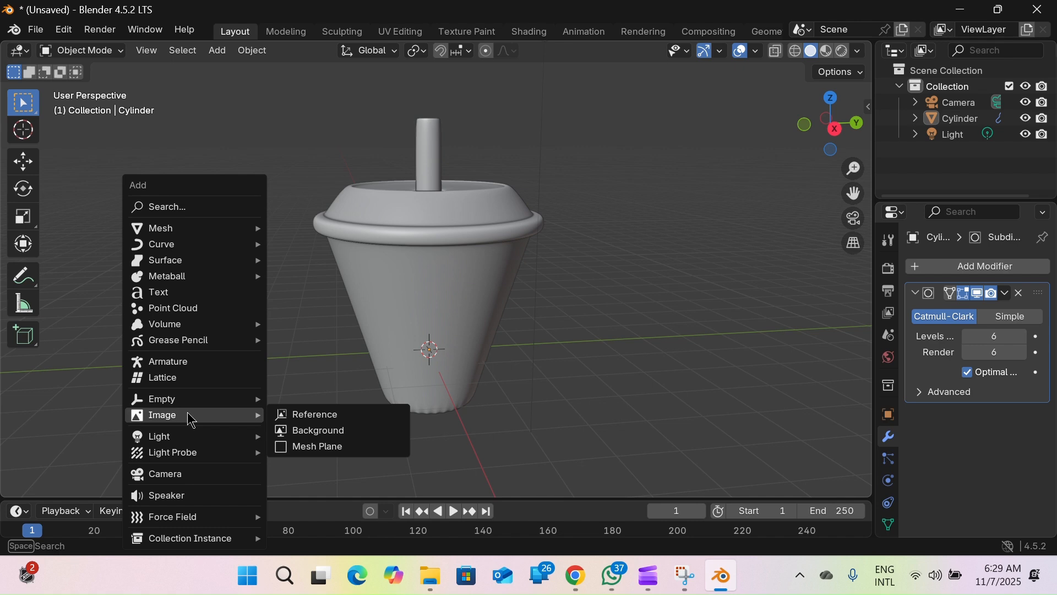
pyautogui.click(301, 450)
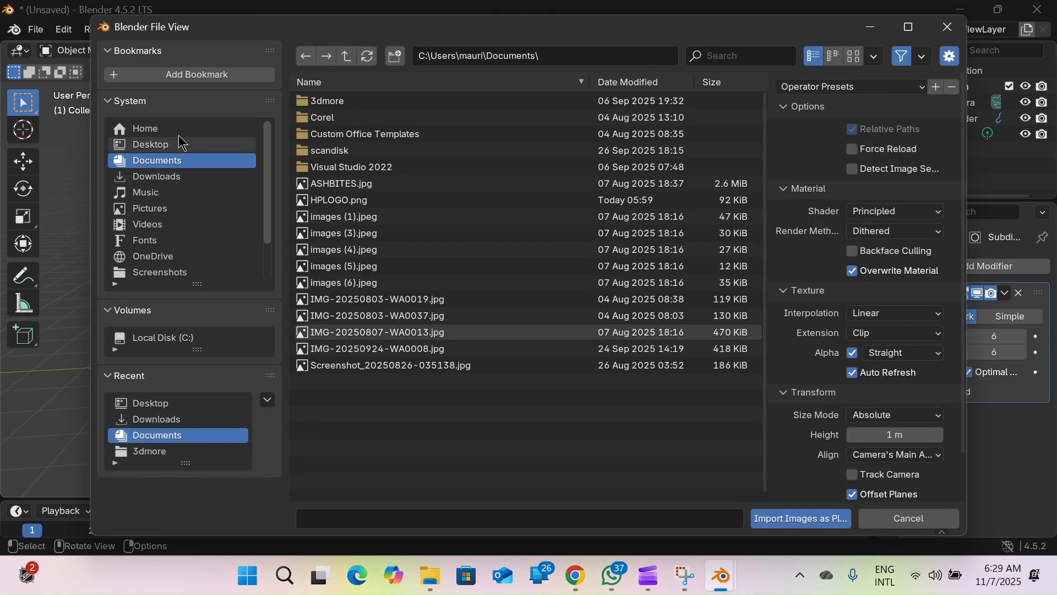
pyautogui.click(166, 167)
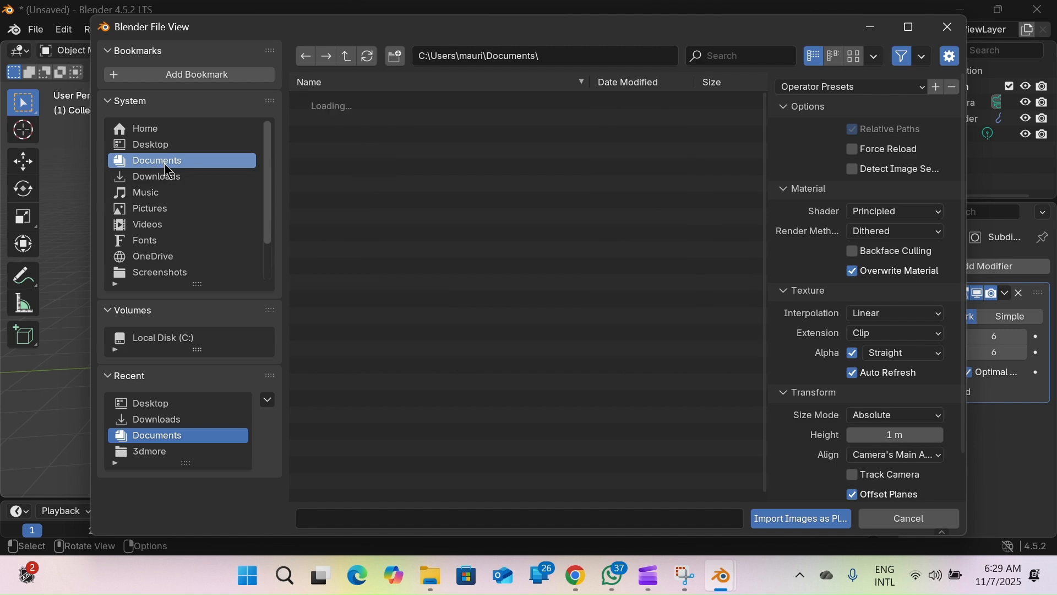
pyautogui.moveTo(349, 219)
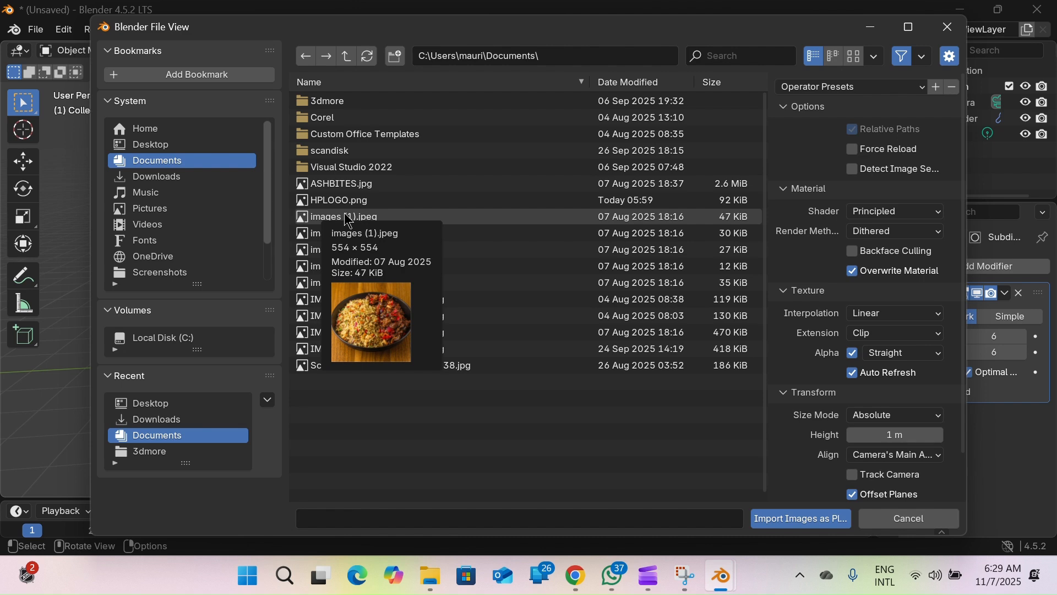
pyautogui.click(346, 201)
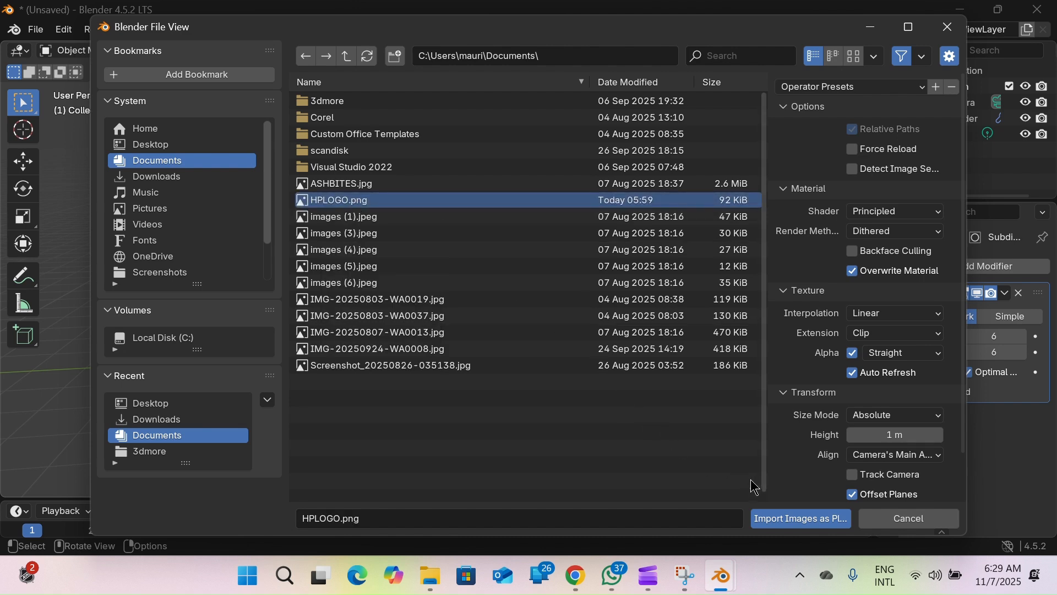
pyautogui.click(792, 523)
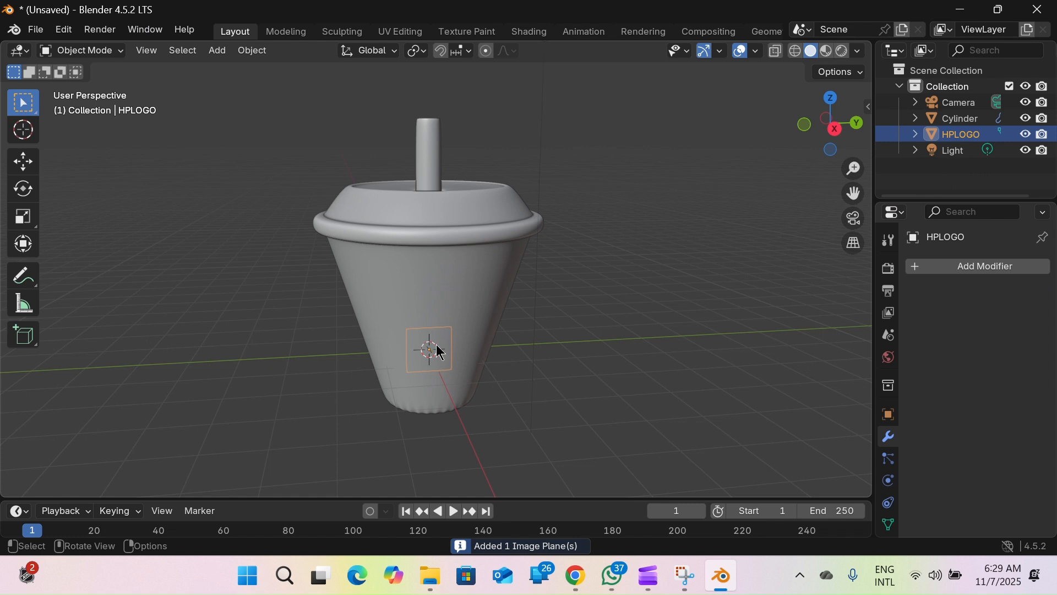
# Move the logo plane along the X axis out of the cup so it sits in front of it
pyautogui.press('g')
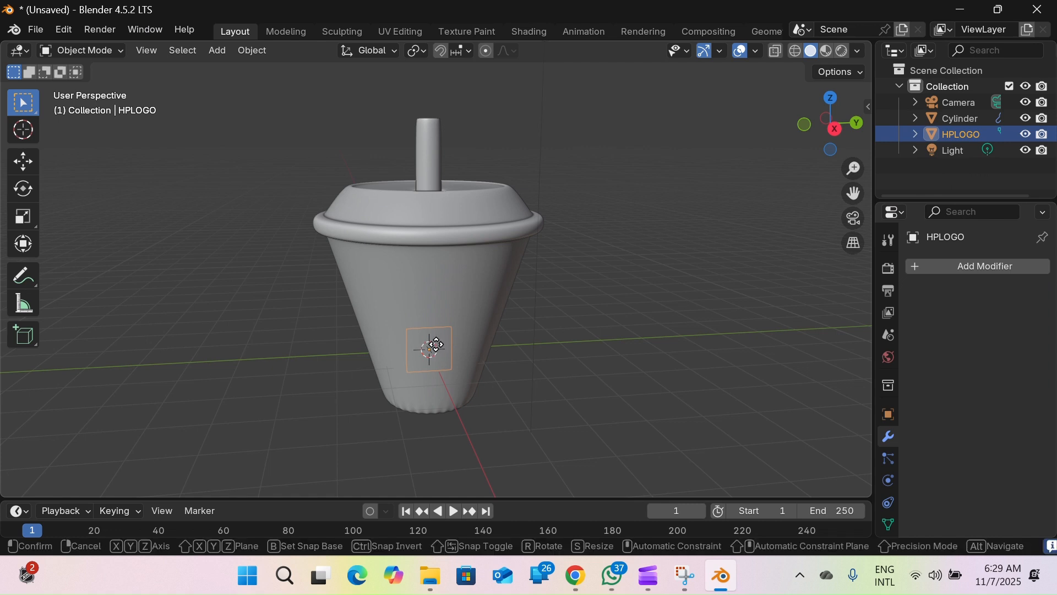
pyautogui.press('x')
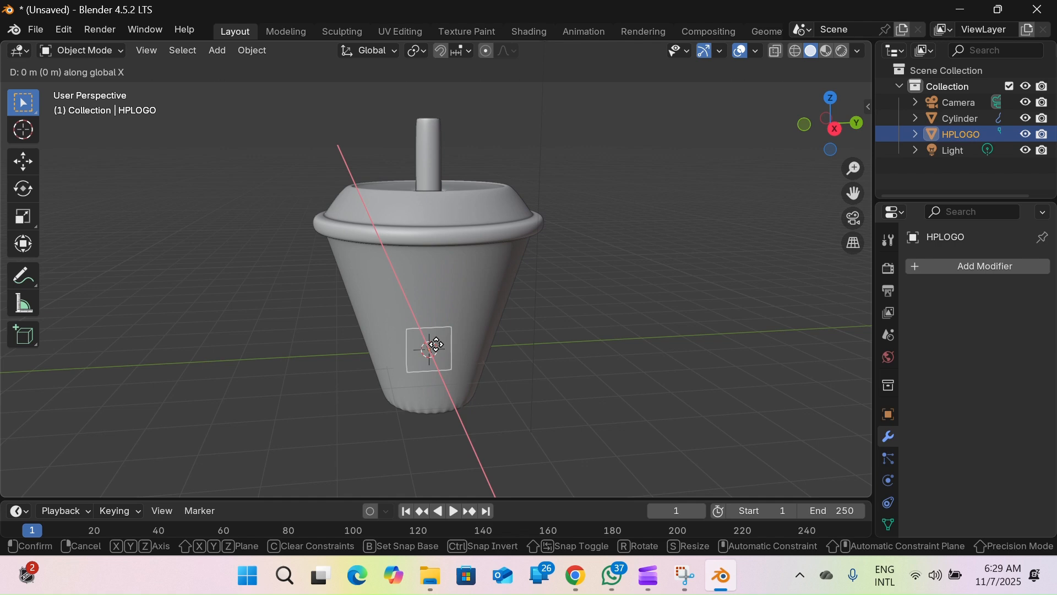
pyautogui.click(483, 395)
# Switch the viewport shading to Material Preview
pyautogui.press('z')
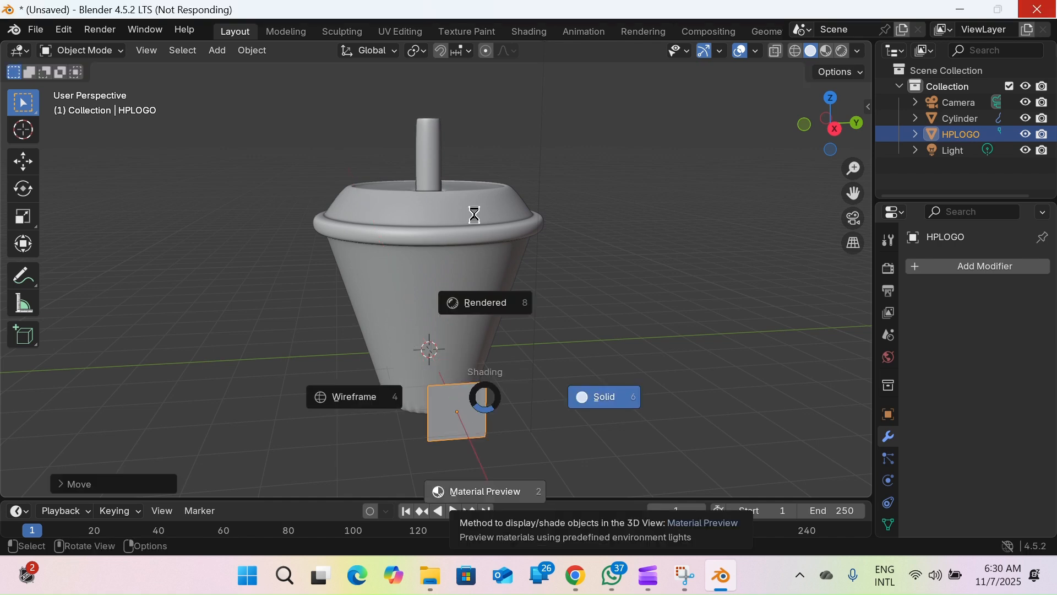
pyautogui.click(449, 25)
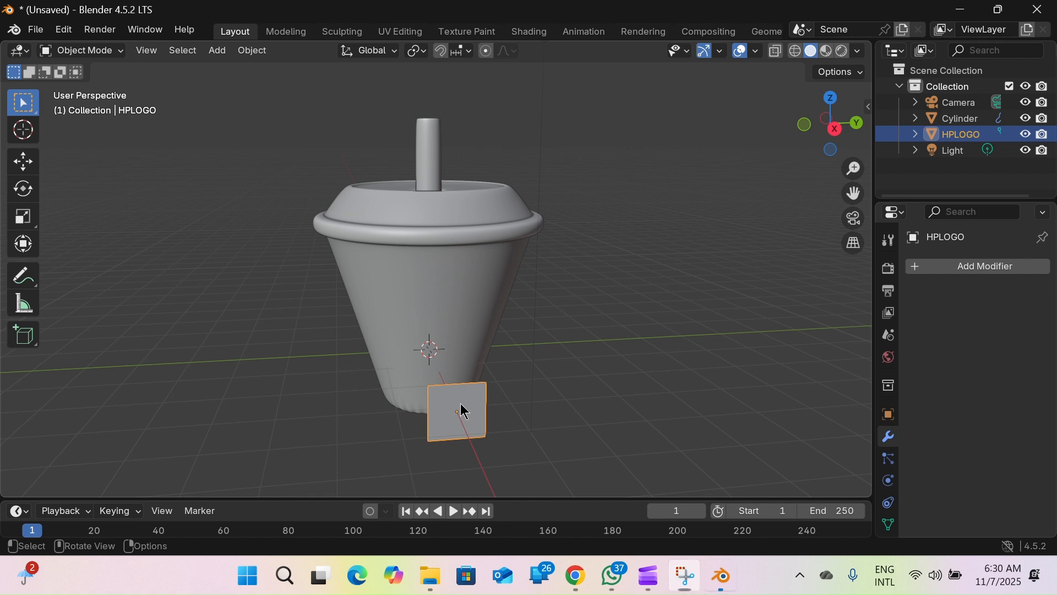
pyautogui.press('z')
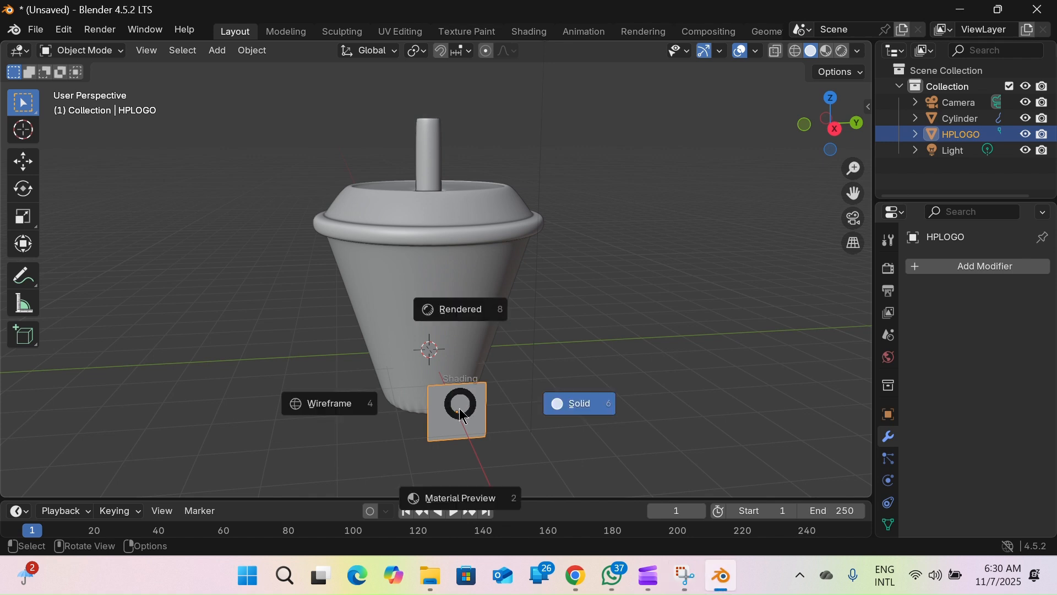
pyautogui.click(457, 505)
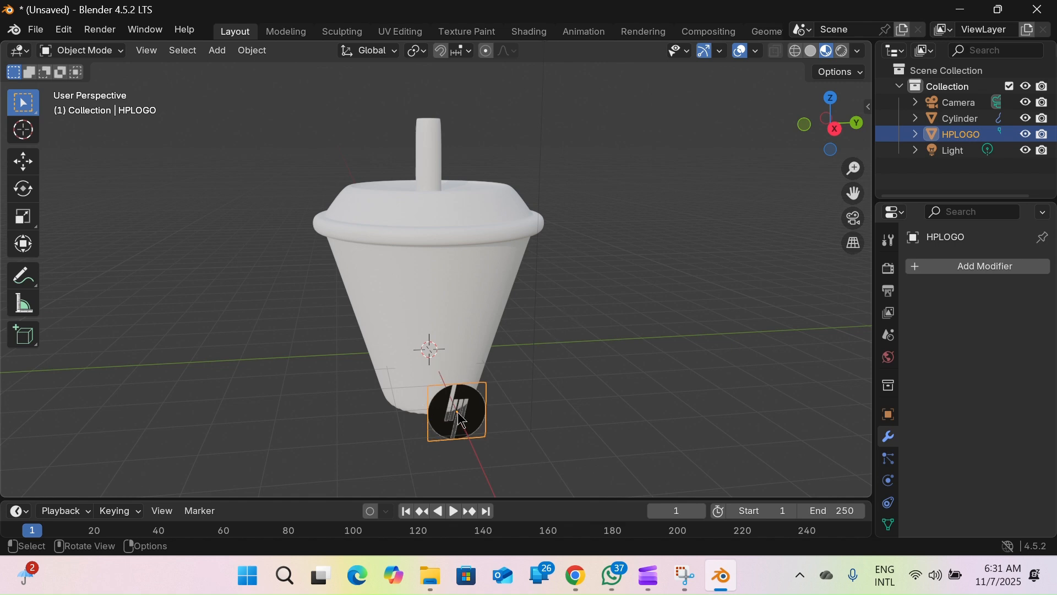
# Raise the logo plane about 1.69 m along the Z axis to the middle of the cup's side
pyautogui.press('g')
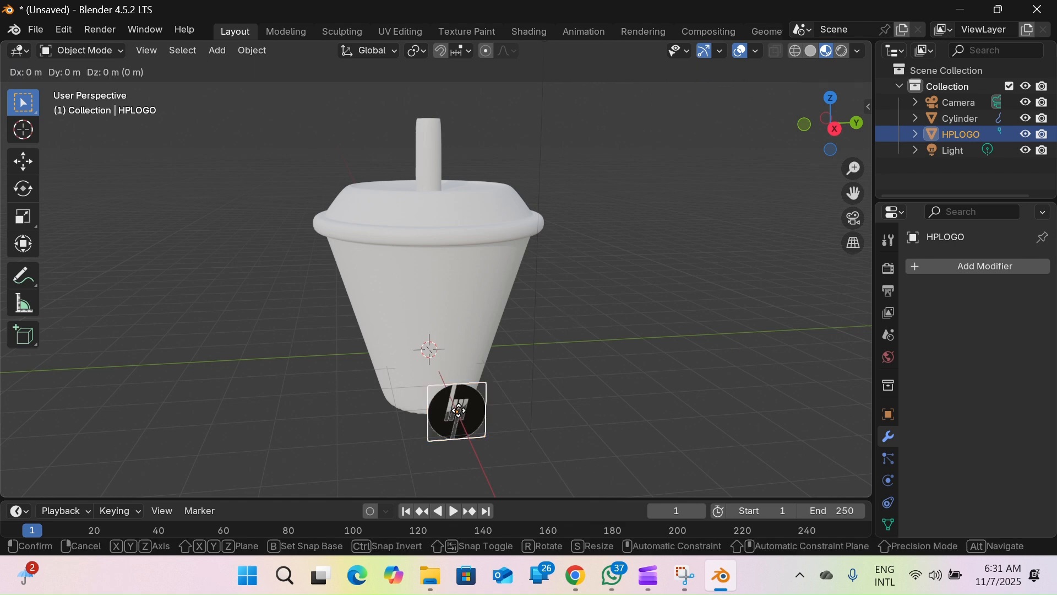
pyautogui.press('z')
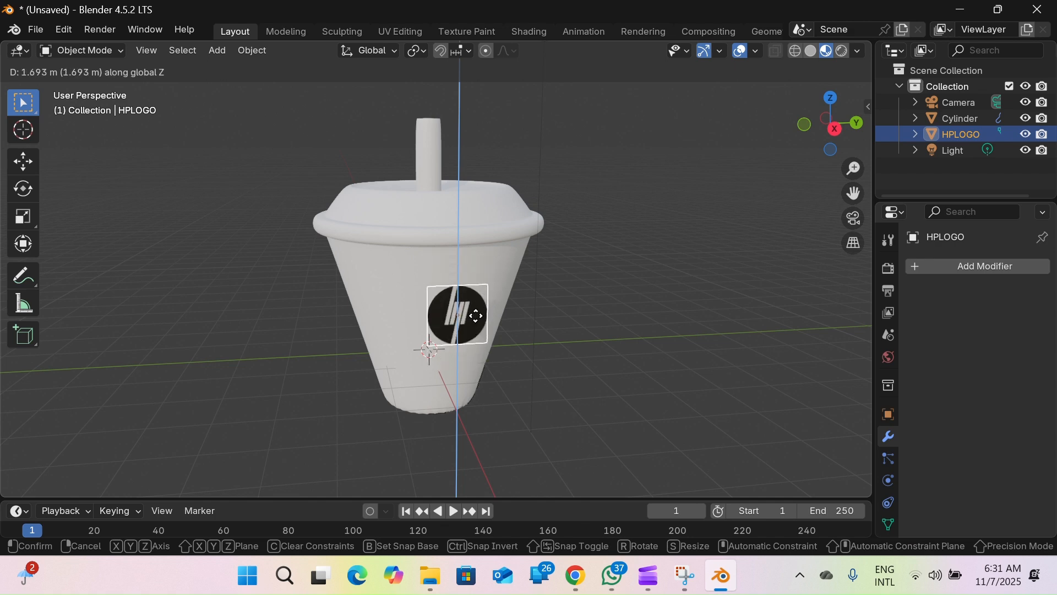
pyautogui.click(476, 315)
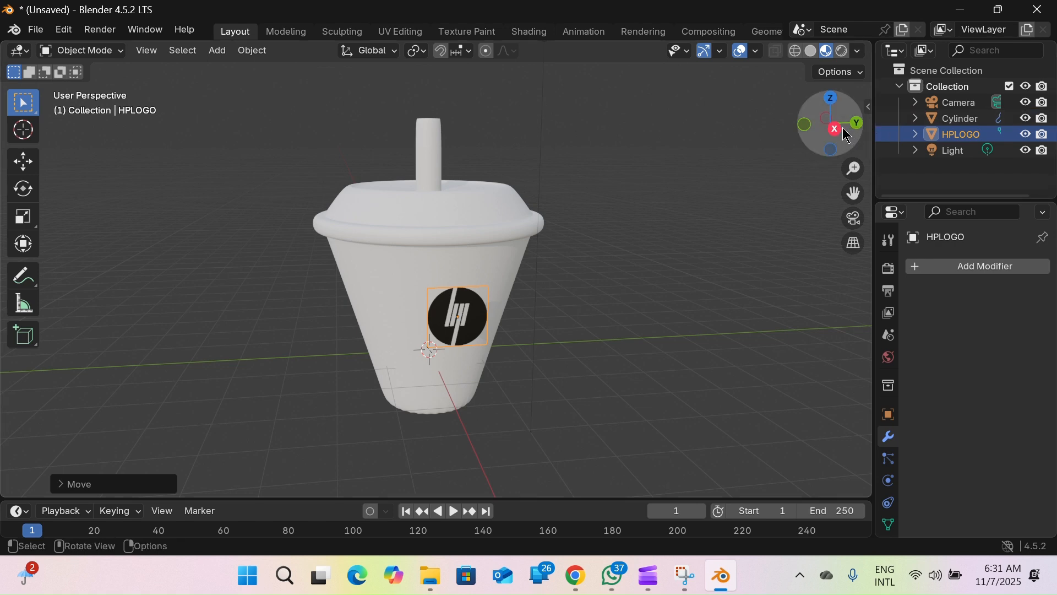
# Scale the logo plane up uniformly by a factor of about 1.54
pyautogui.moveTo(829, 122); pyautogui.dragTo(587, 53)
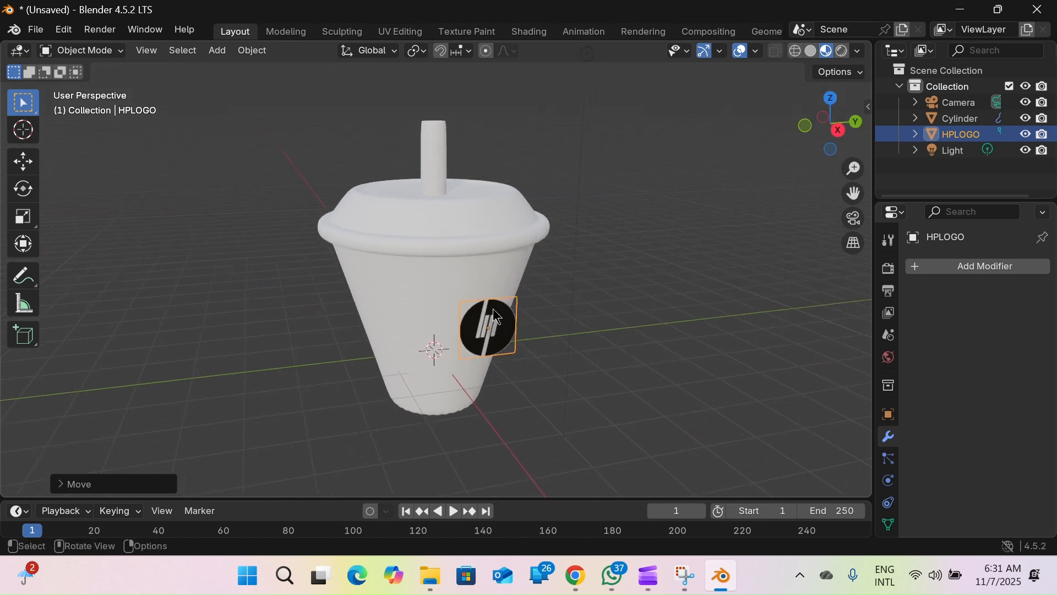
pyautogui.press('s')
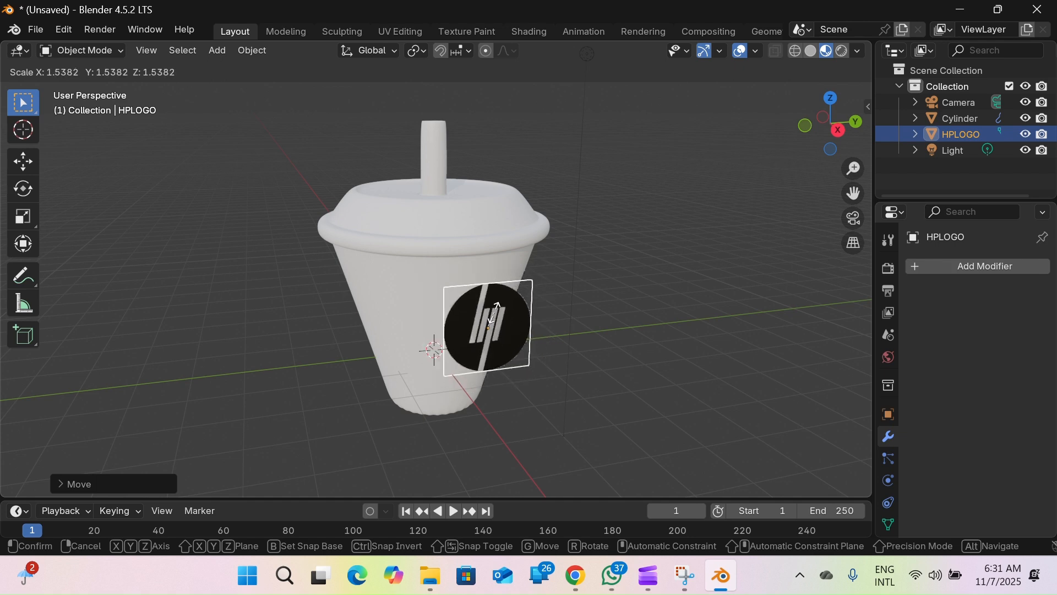
pyautogui.click(496, 316)
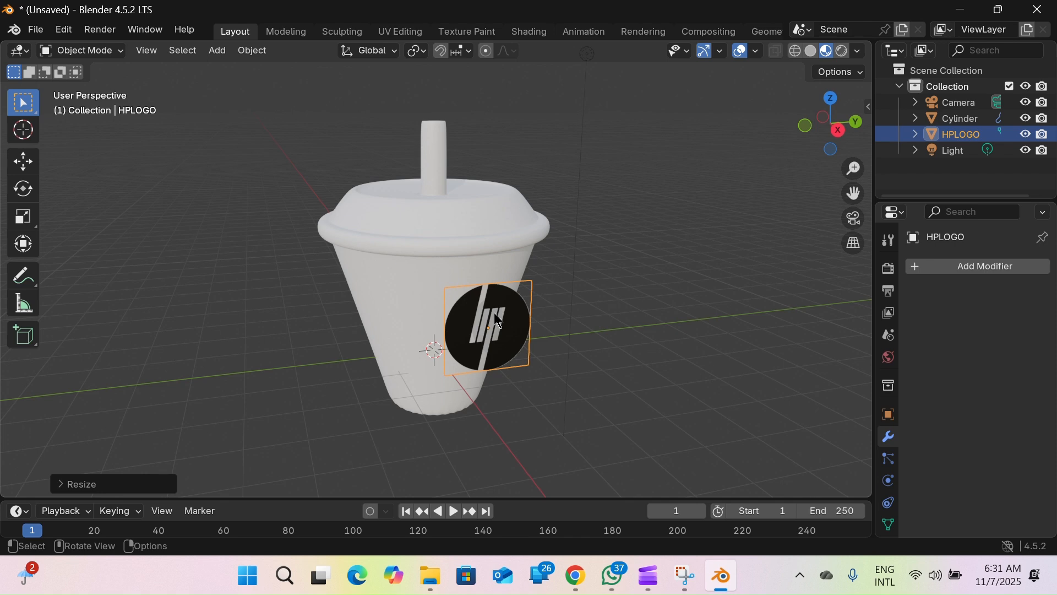
# Subdivide the logo plane's face in Edit Mode with 50 cuts
pyautogui.press('Tab')
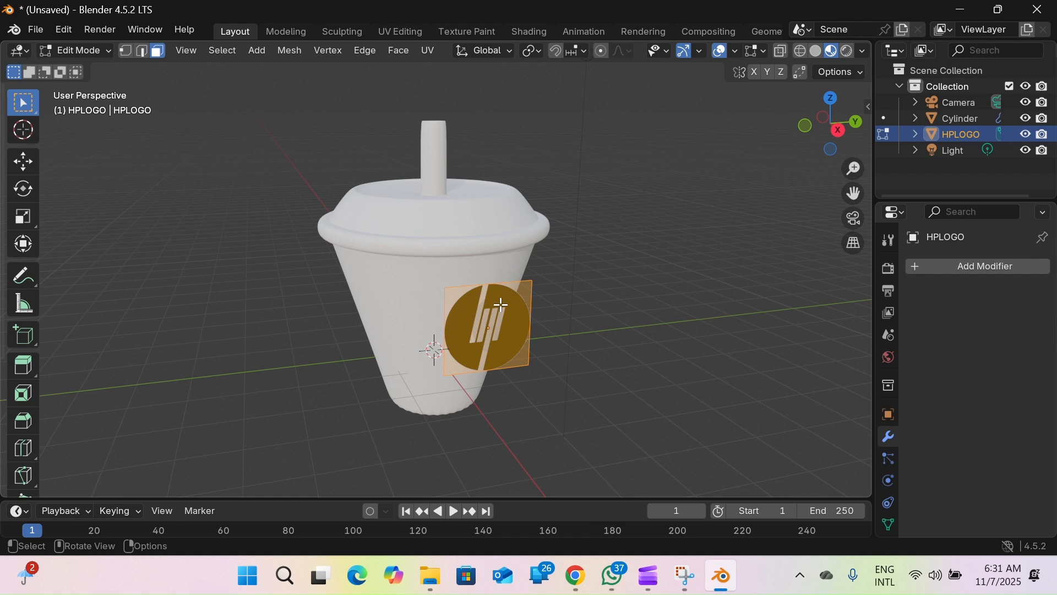
pyautogui.rightClick(496, 312)
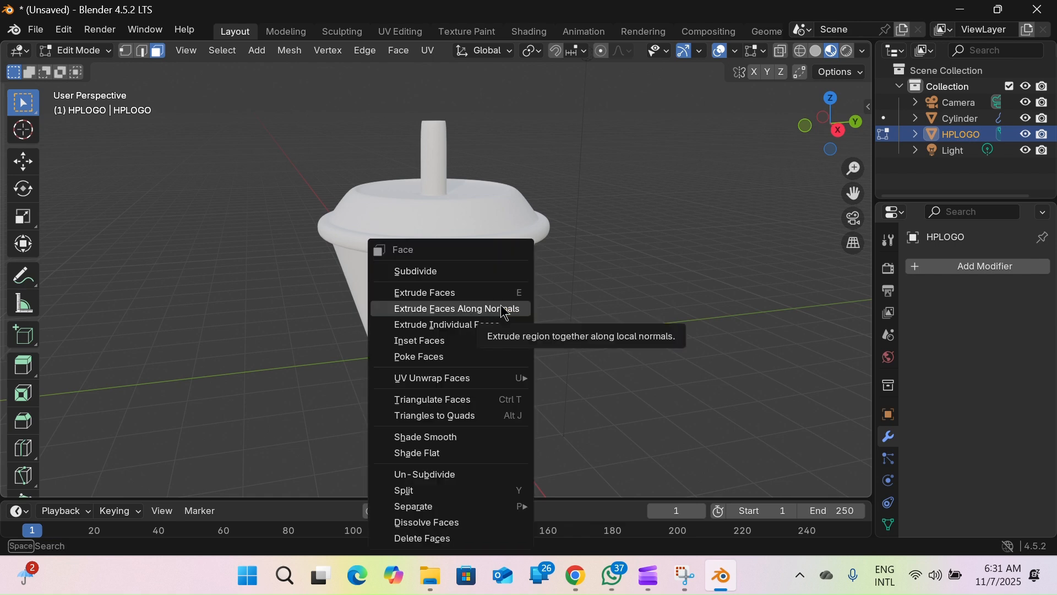
pyautogui.click(444, 278)
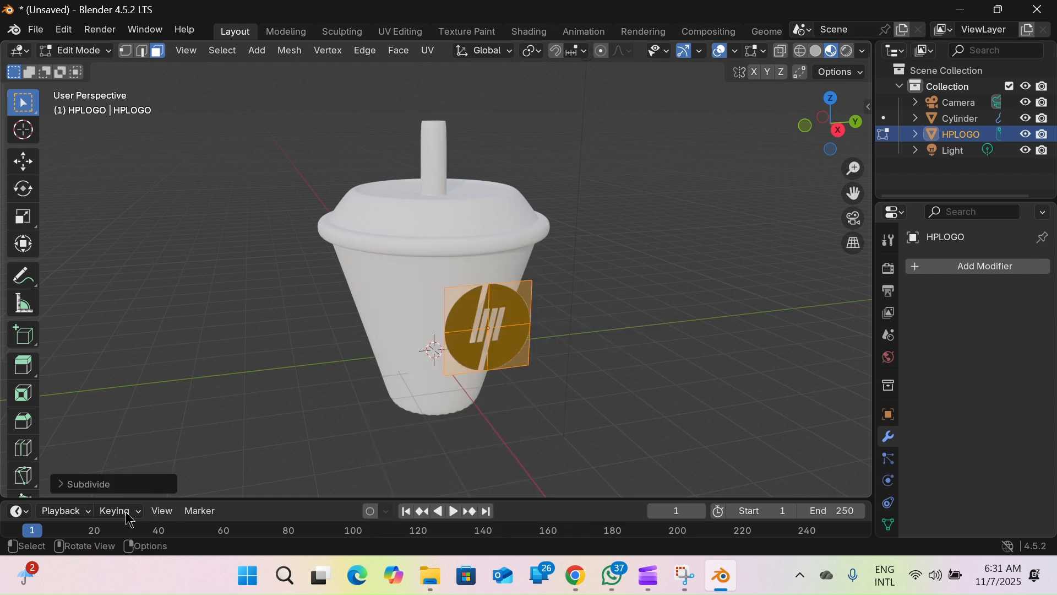
pyautogui.click(66, 485)
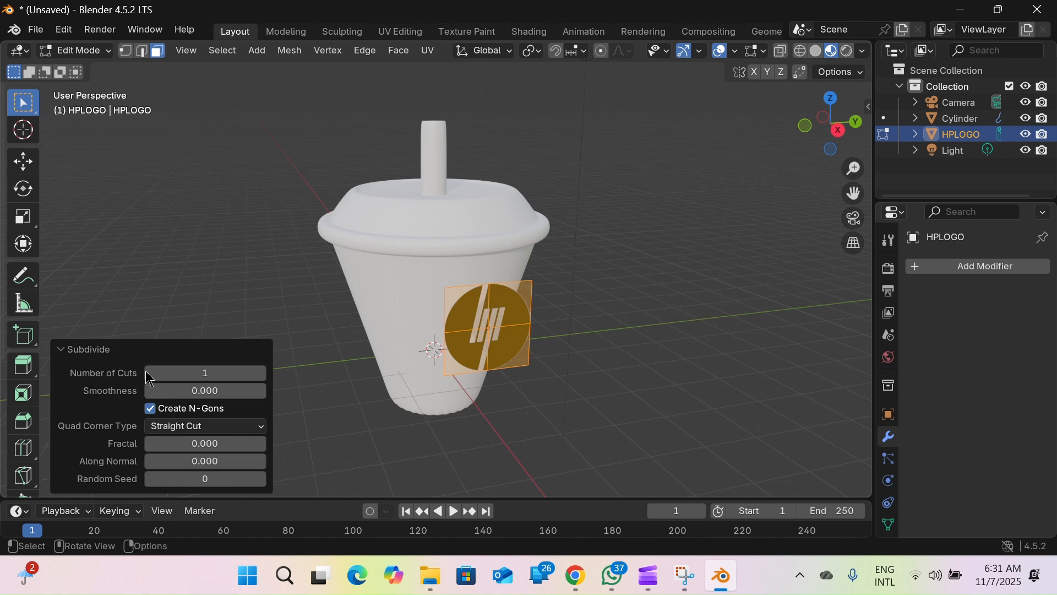
pyautogui.click(209, 375)
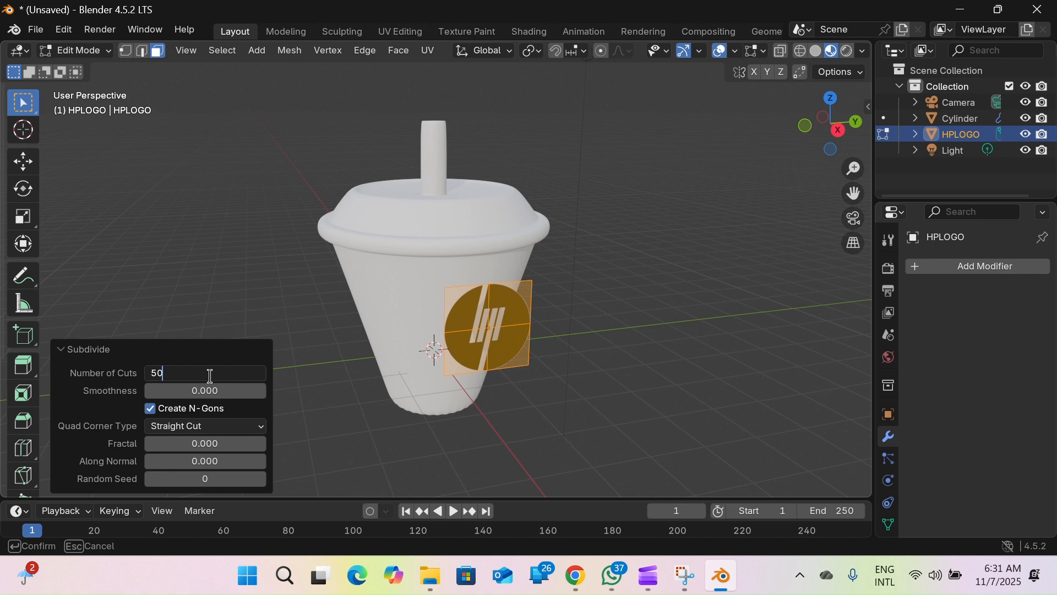
pyautogui.press('Return')
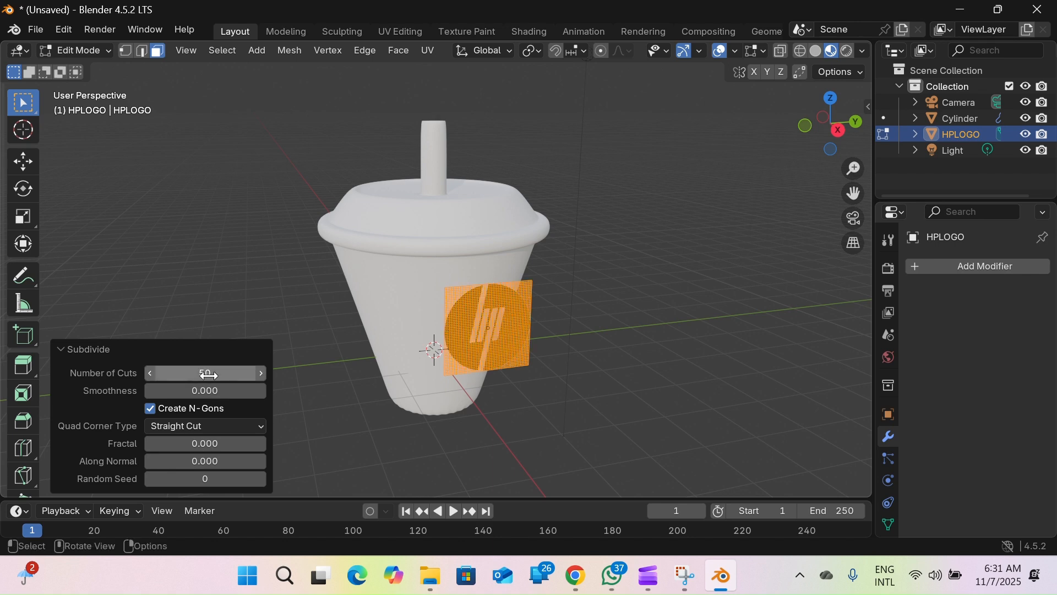
# Add a Shrinkwrap modifier to the logo plane with the cup as its target object
pyautogui.click(61, 350)
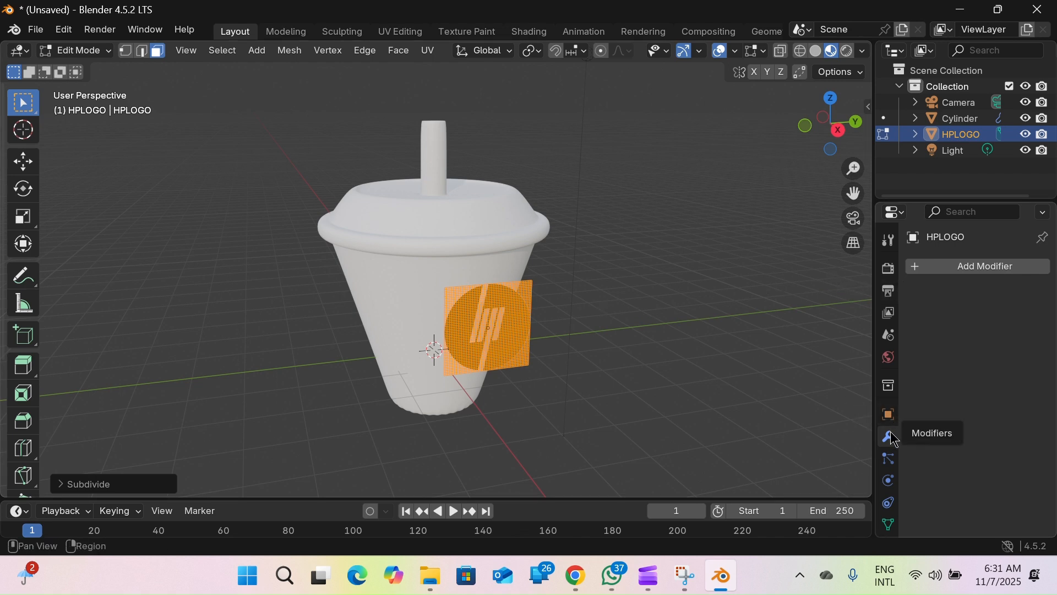
pyautogui.click(946, 268)
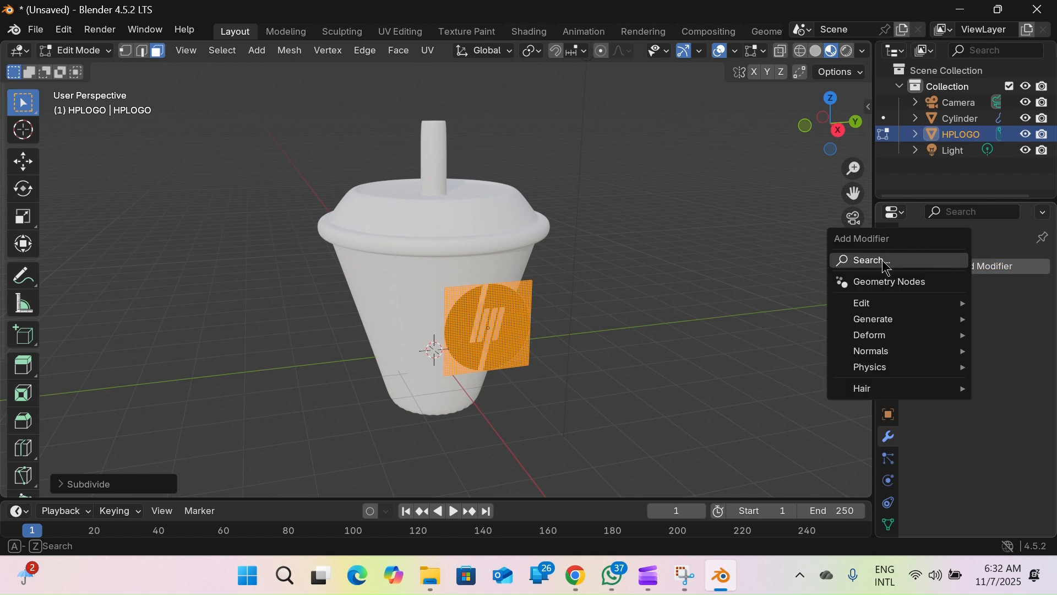
pyautogui.click(887, 265)
pyautogui.write('shri')
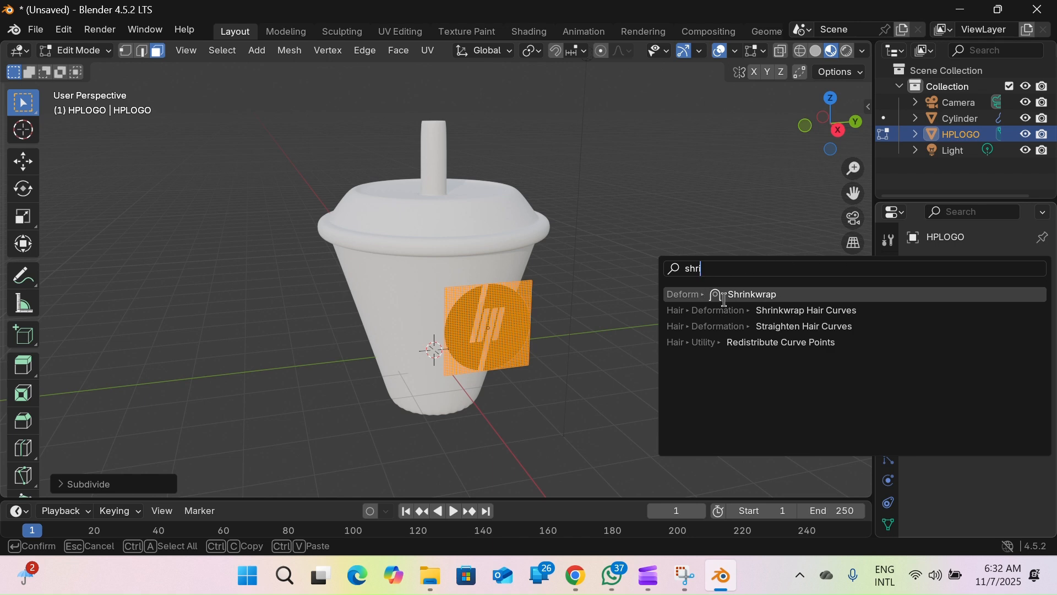
pyautogui.click(756, 296)
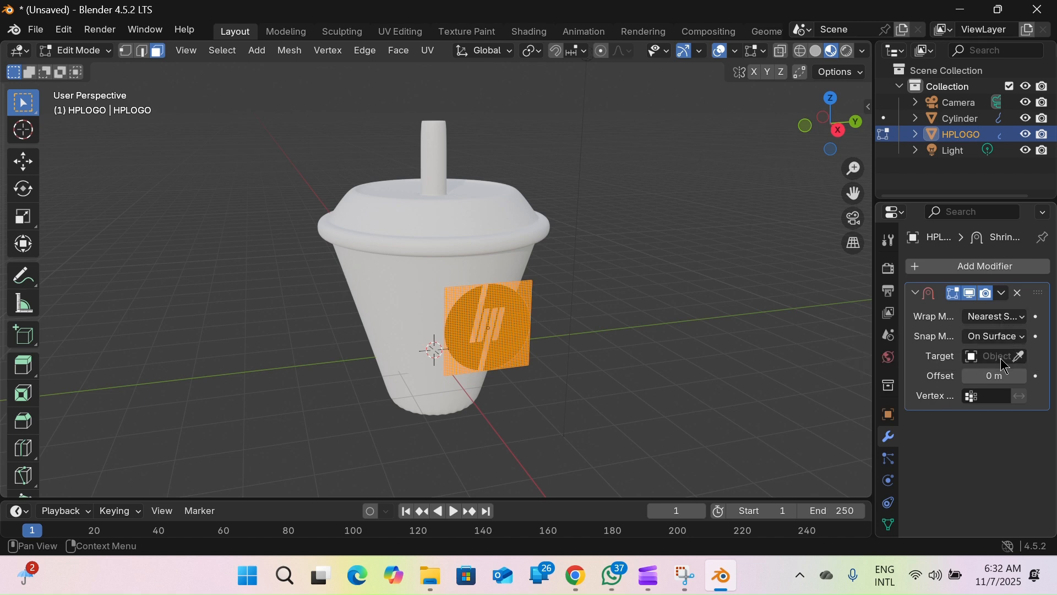
pyautogui.click(1018, 356)
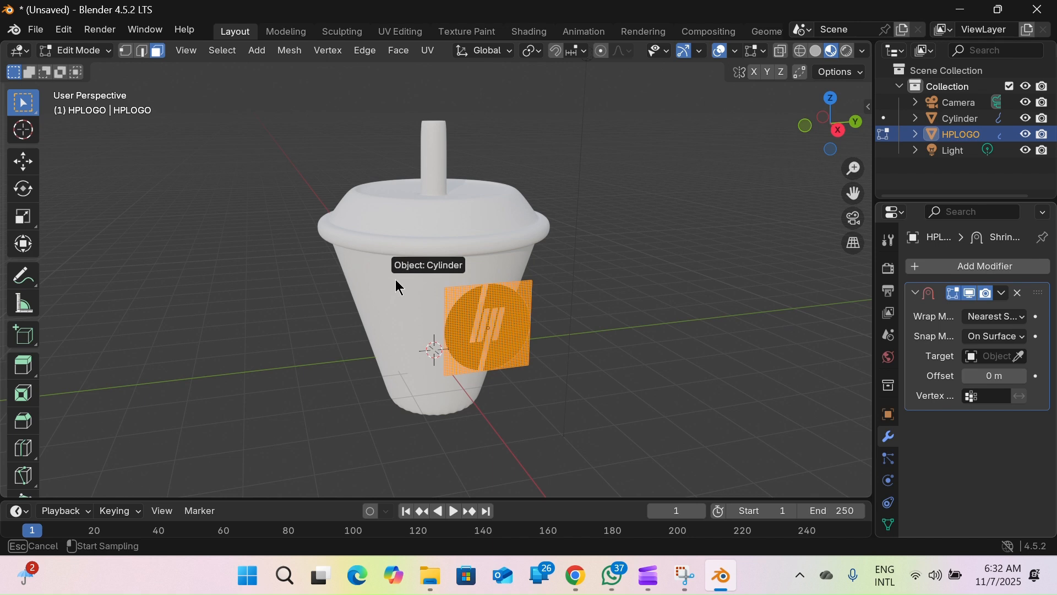
pyautogui.click(416, 236)
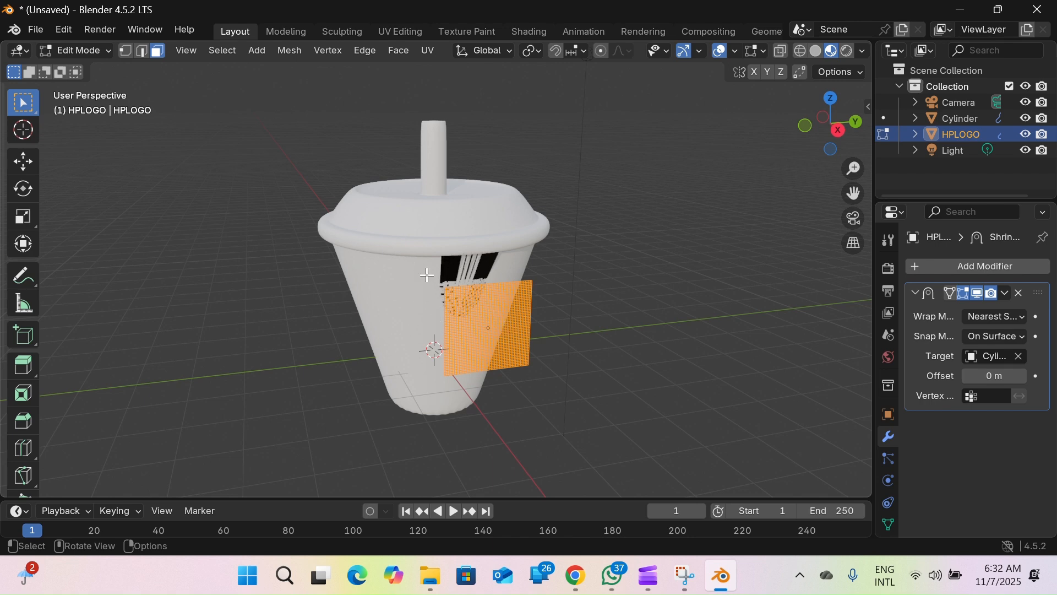
# Set the Shrinkwrap wrap method to Project and enable the Negative projection direction alongside Positive
pyautogui.click(990, 323)
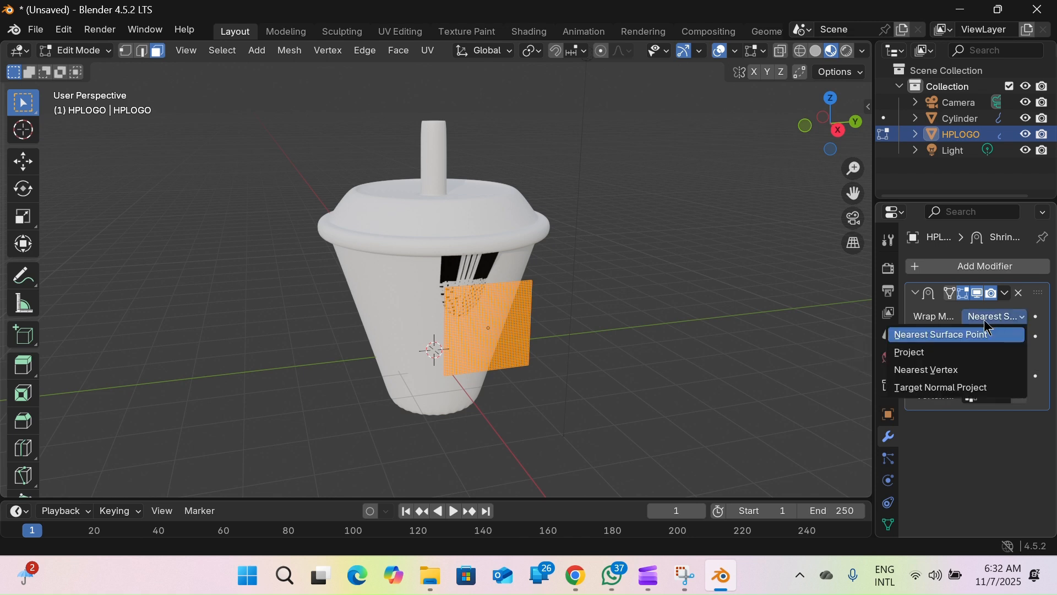
pyautogui.click(932, 353)
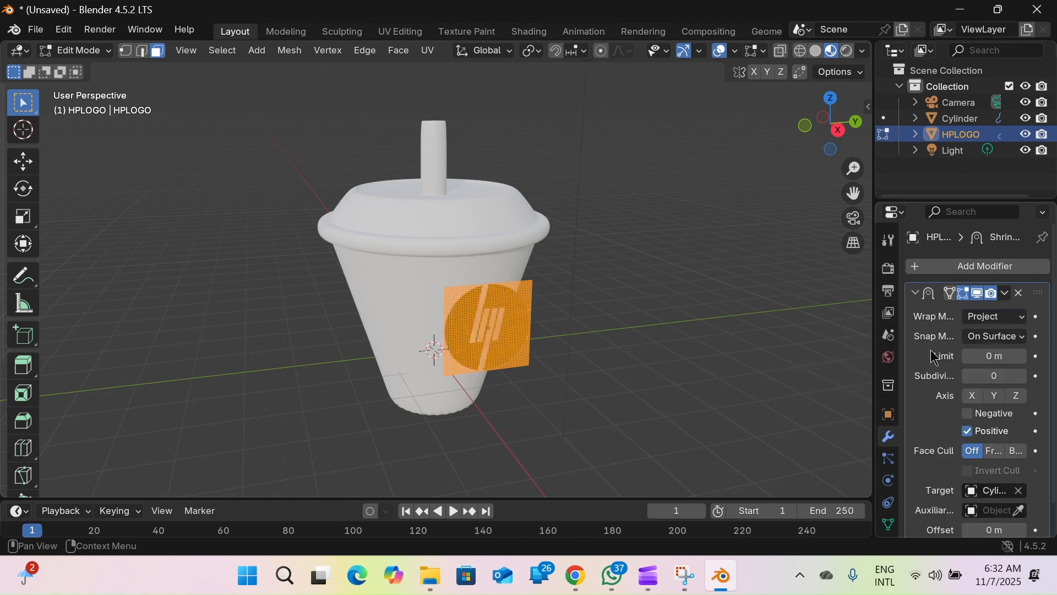
pyautogui.click(970, 415)
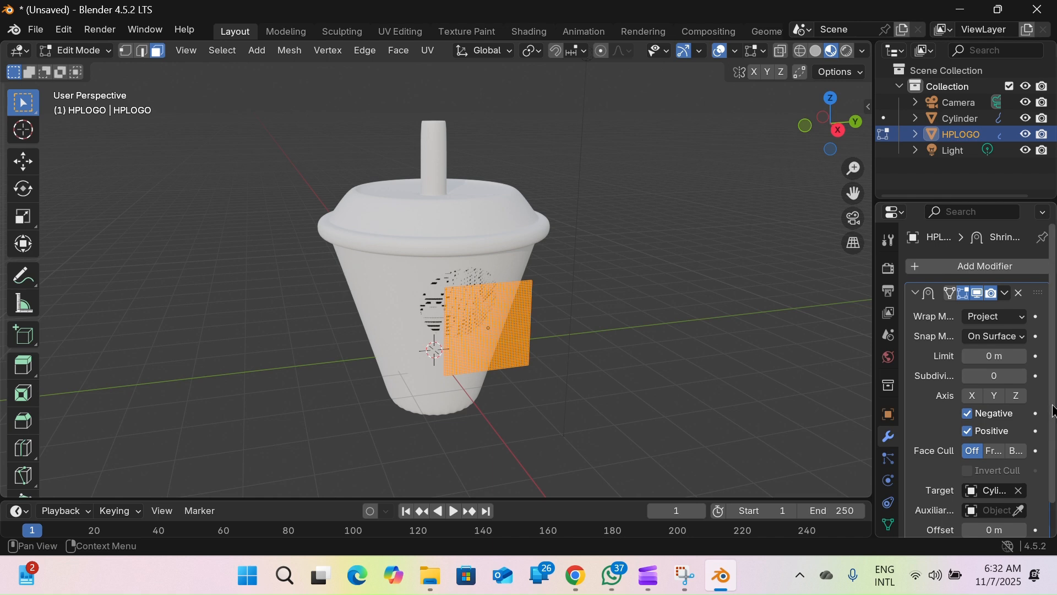
# Set the Shrinkwrap offset to 0.004 m and return to Object Mode
pyautogui.scroll(-2, 1054, 463)
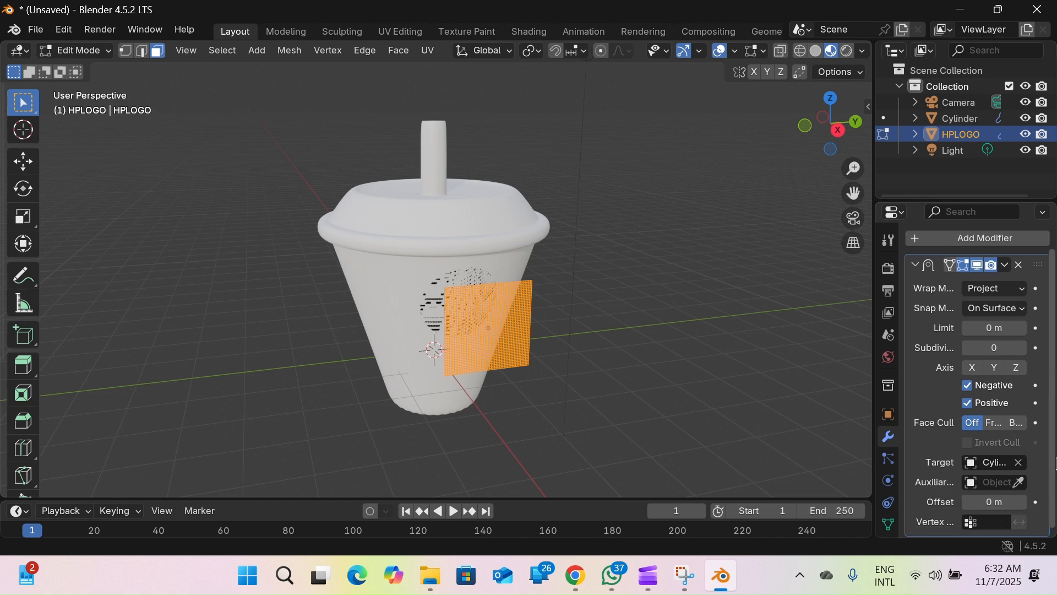
pyautogui.click(988, 504)
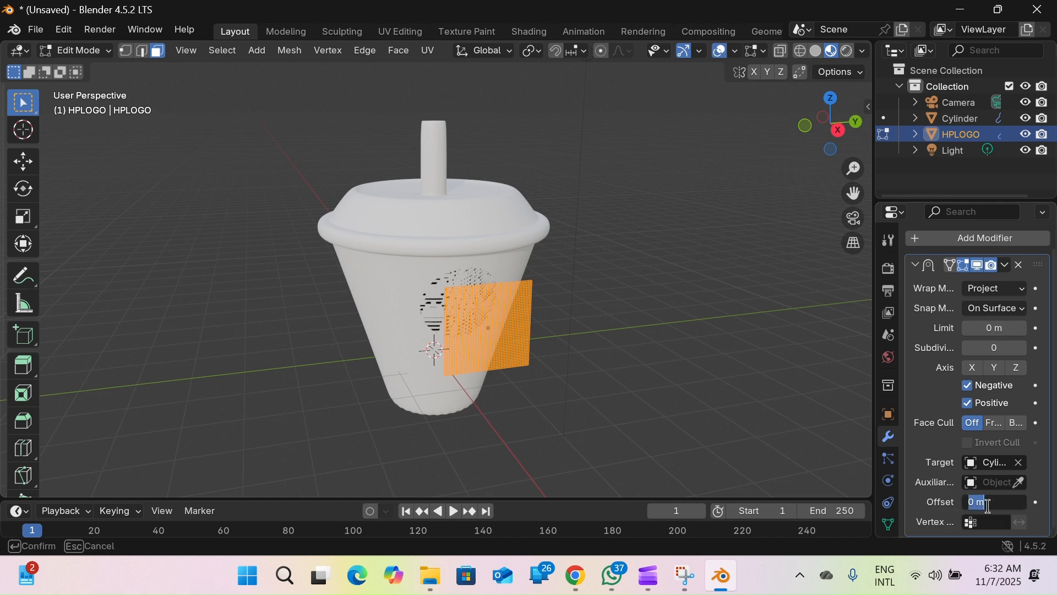
pyautogui.write('.004')
pyautogui.press('Return')
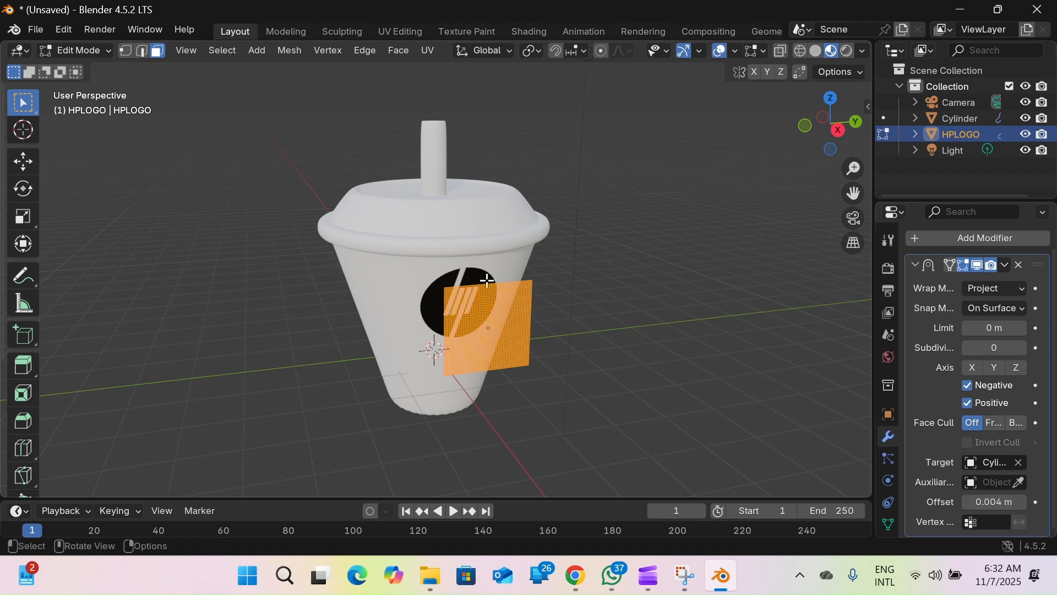
pyautogui.press('Tab')
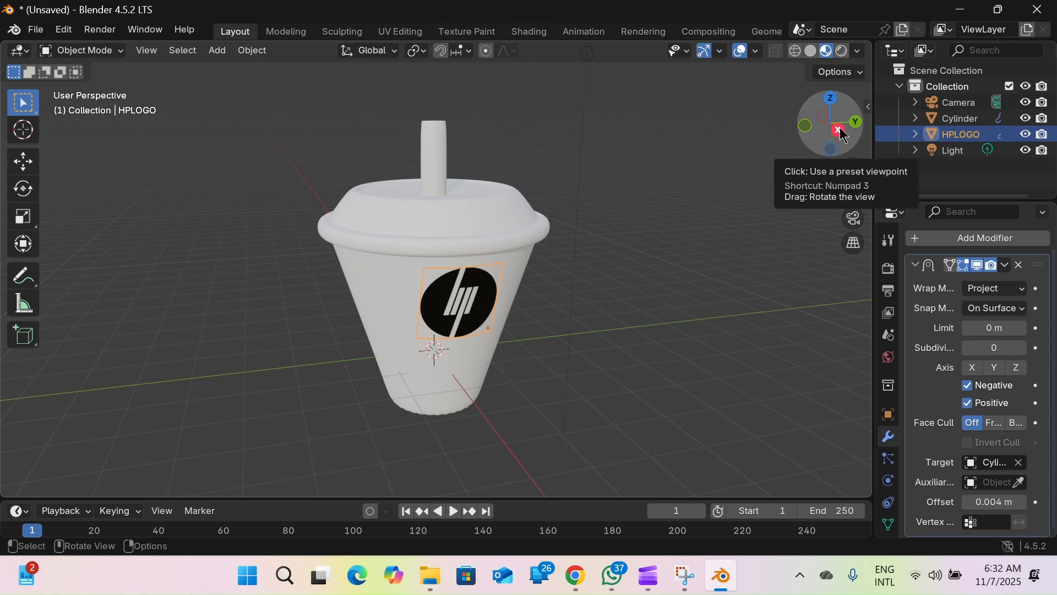
# Examine the wrapped logo on the cup's side from several angles
pyautogui.moveTo(844, 135); pyautogui.dragTo(936, 138)
pyautogui.moveTo(842, 132); pyautogui.dragTo(789, 118)
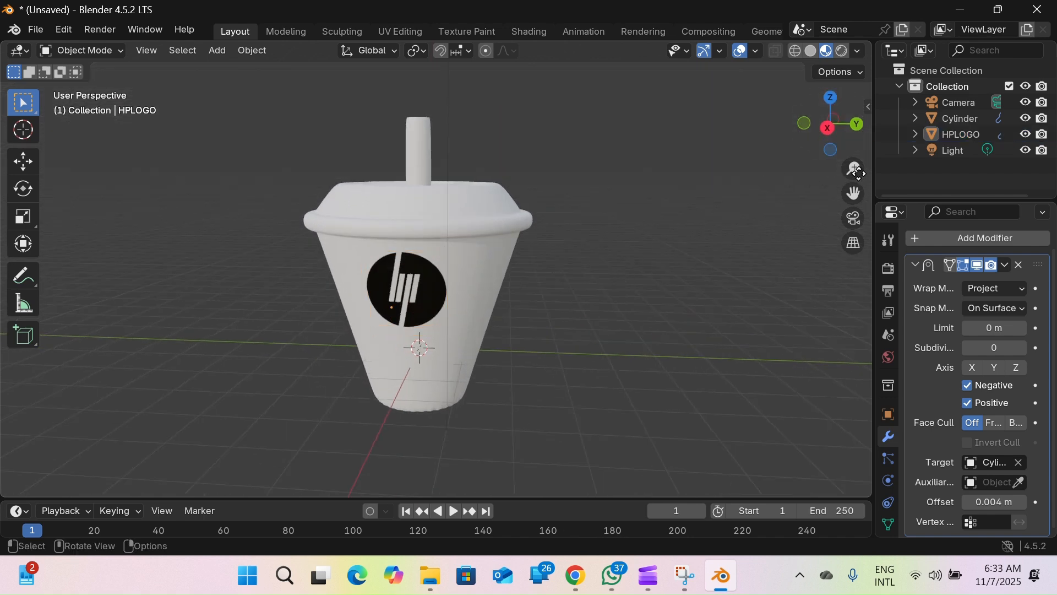
pyautogui.moveTo(854, 169)
pyautogui.mouseDown()
pyautogui.moveTo(854, 154)
pyautogui.moveTo(857, 175)
pyautogui.mouseUp()
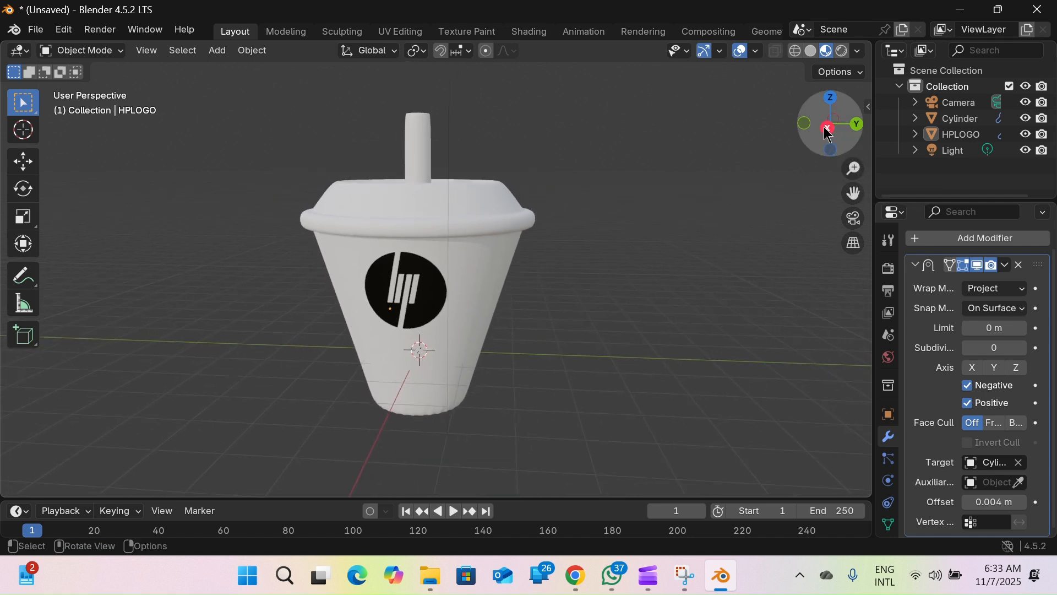
pyautogui.moveTo(828, 132); pyautogui.dragTo(801, 176)
pyautogui.moveTo(631, 291); pyautogui.dragTo(484, 275)
pyautogui.moveTo(828, 132); pyautogui.dragTo(818, 132)
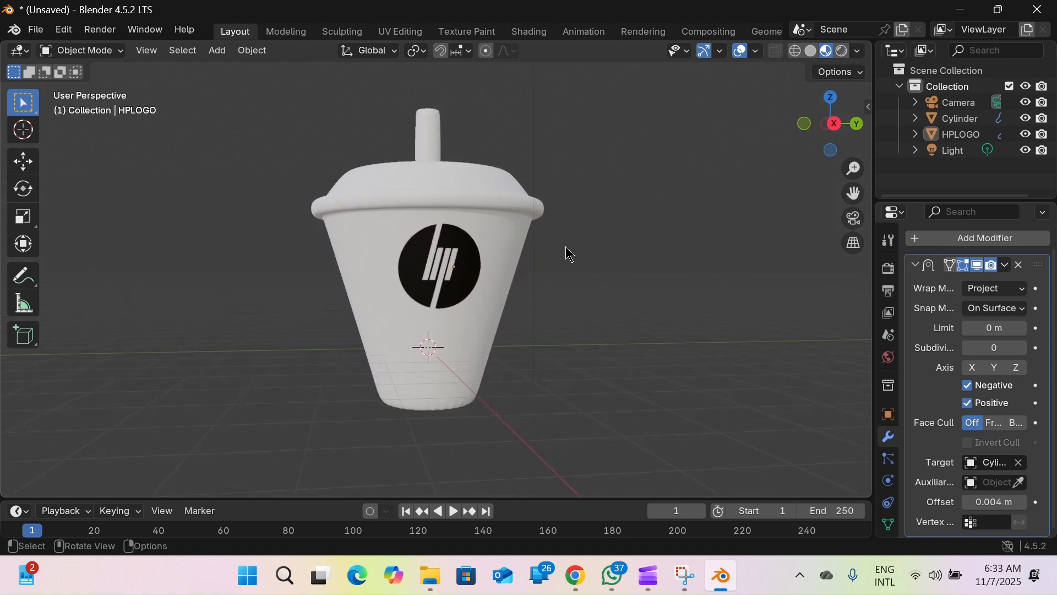